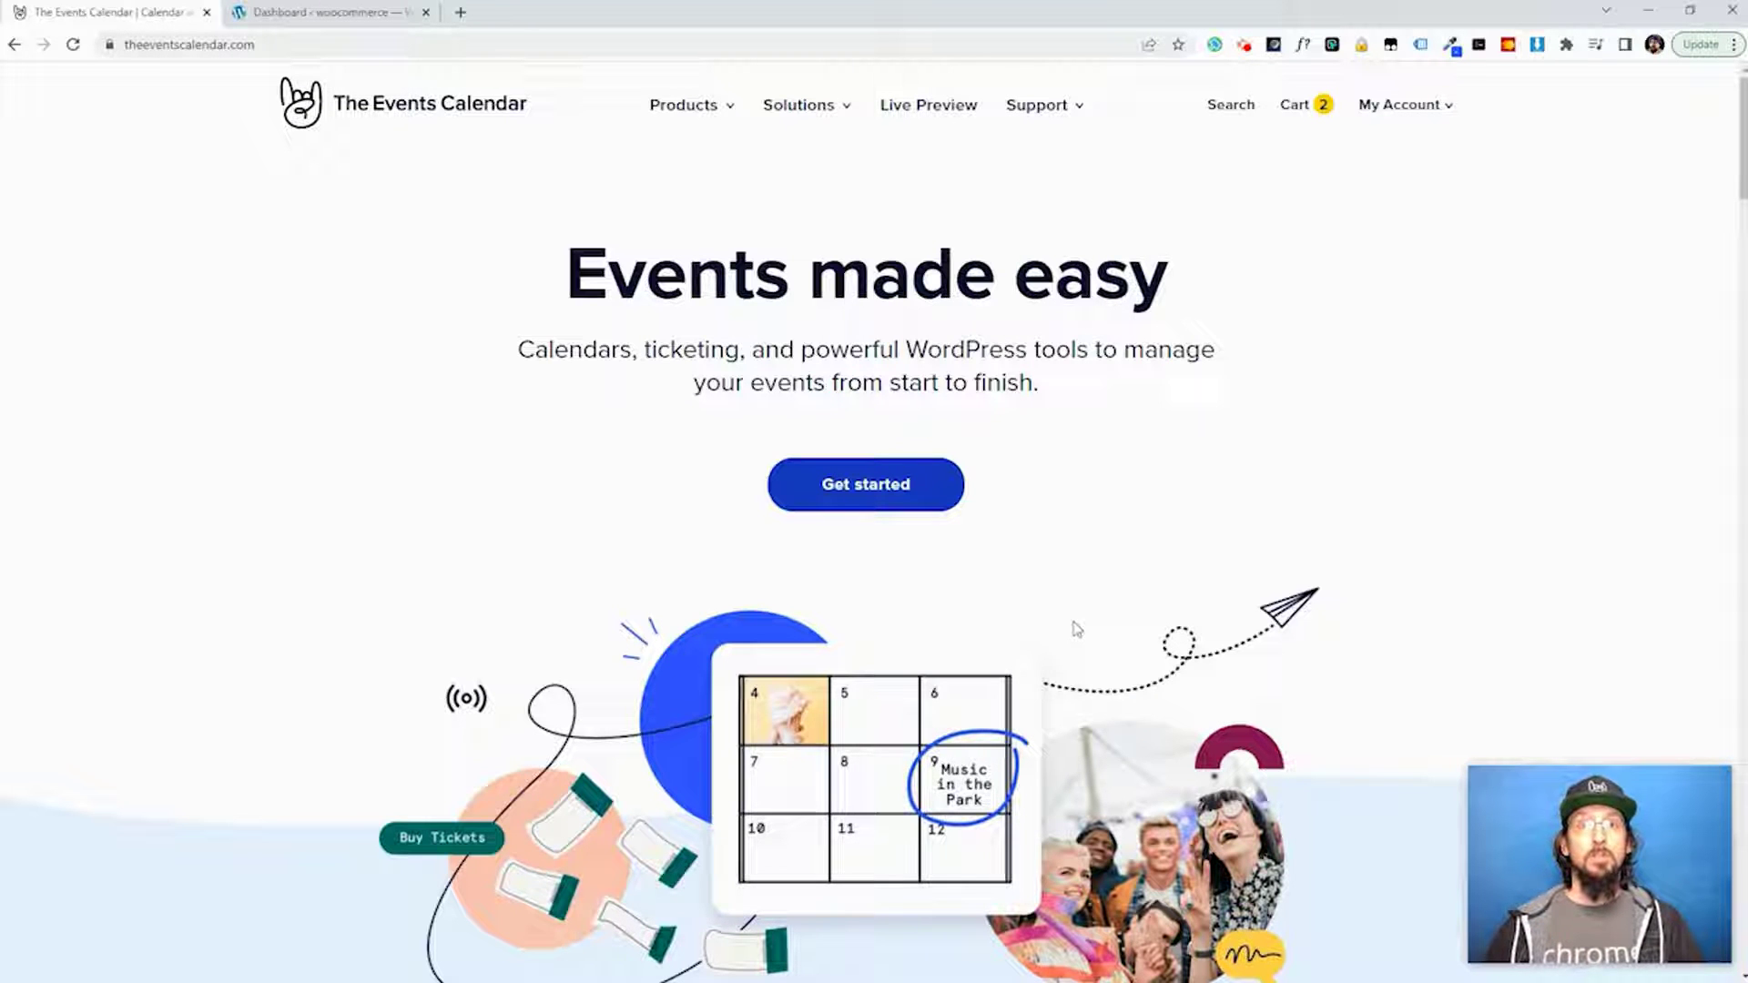
Open the Event Tickets (Tickets & RSVP) product page comparing the Free and $99 Plus plans.
mouse_move(686, 109)
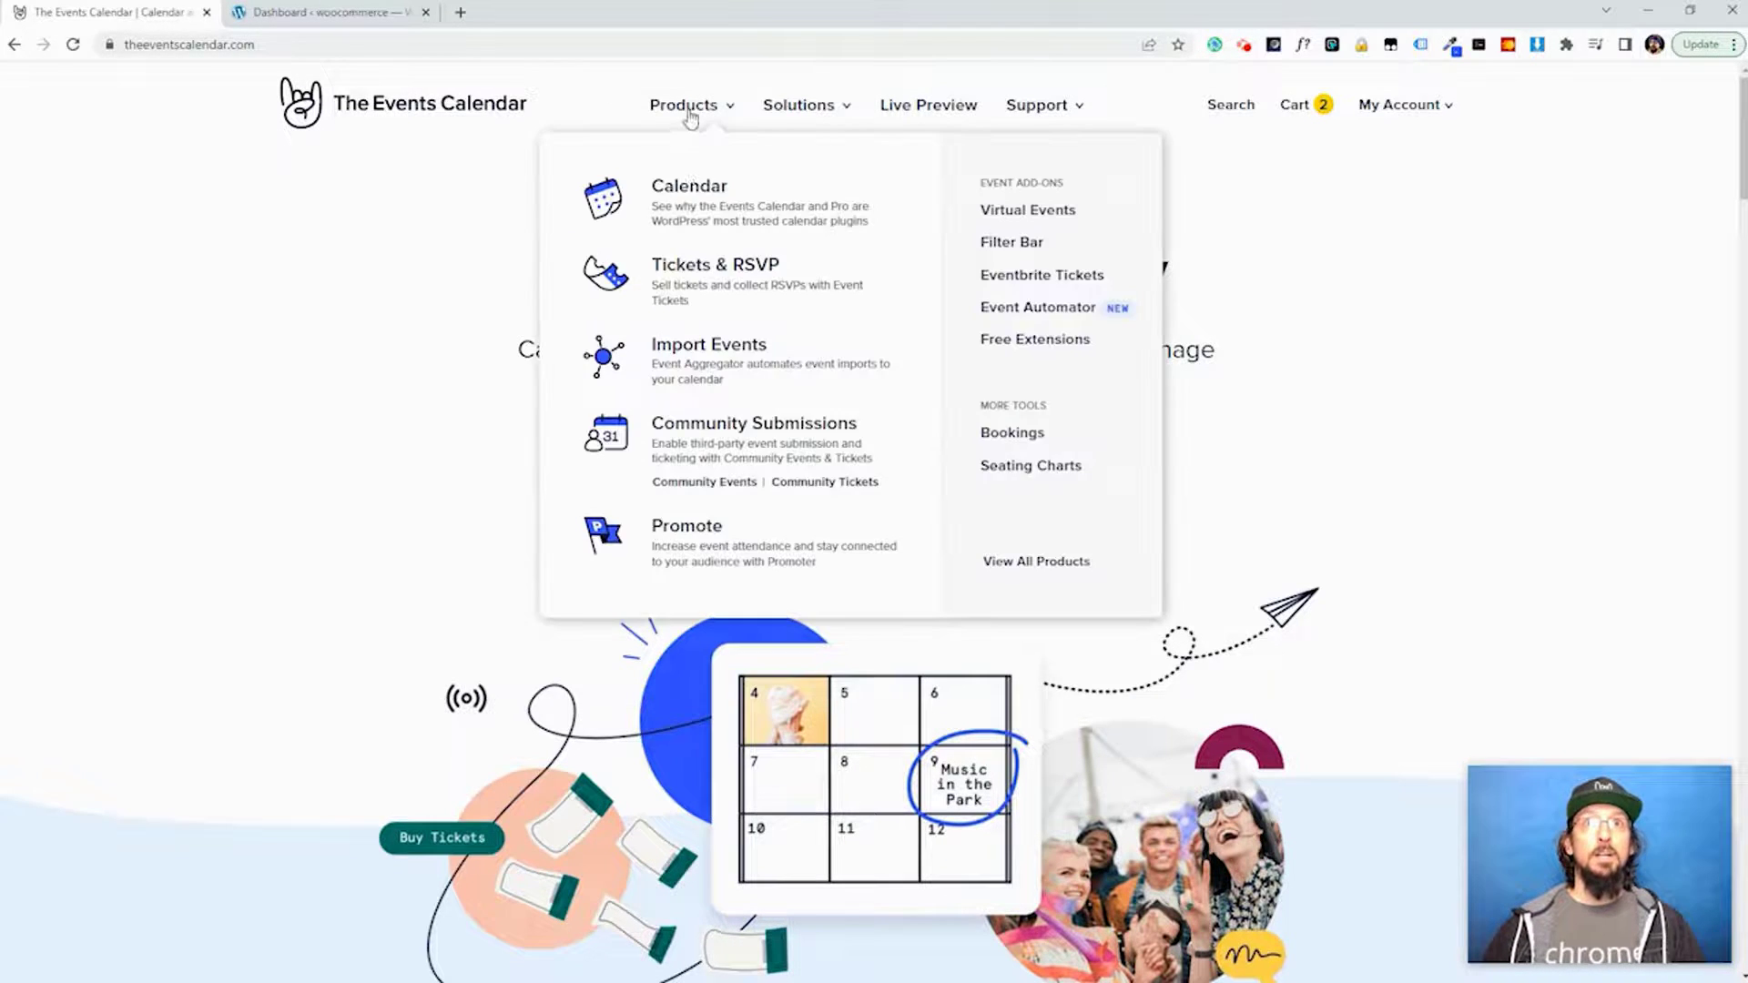
left_click(697, 276)
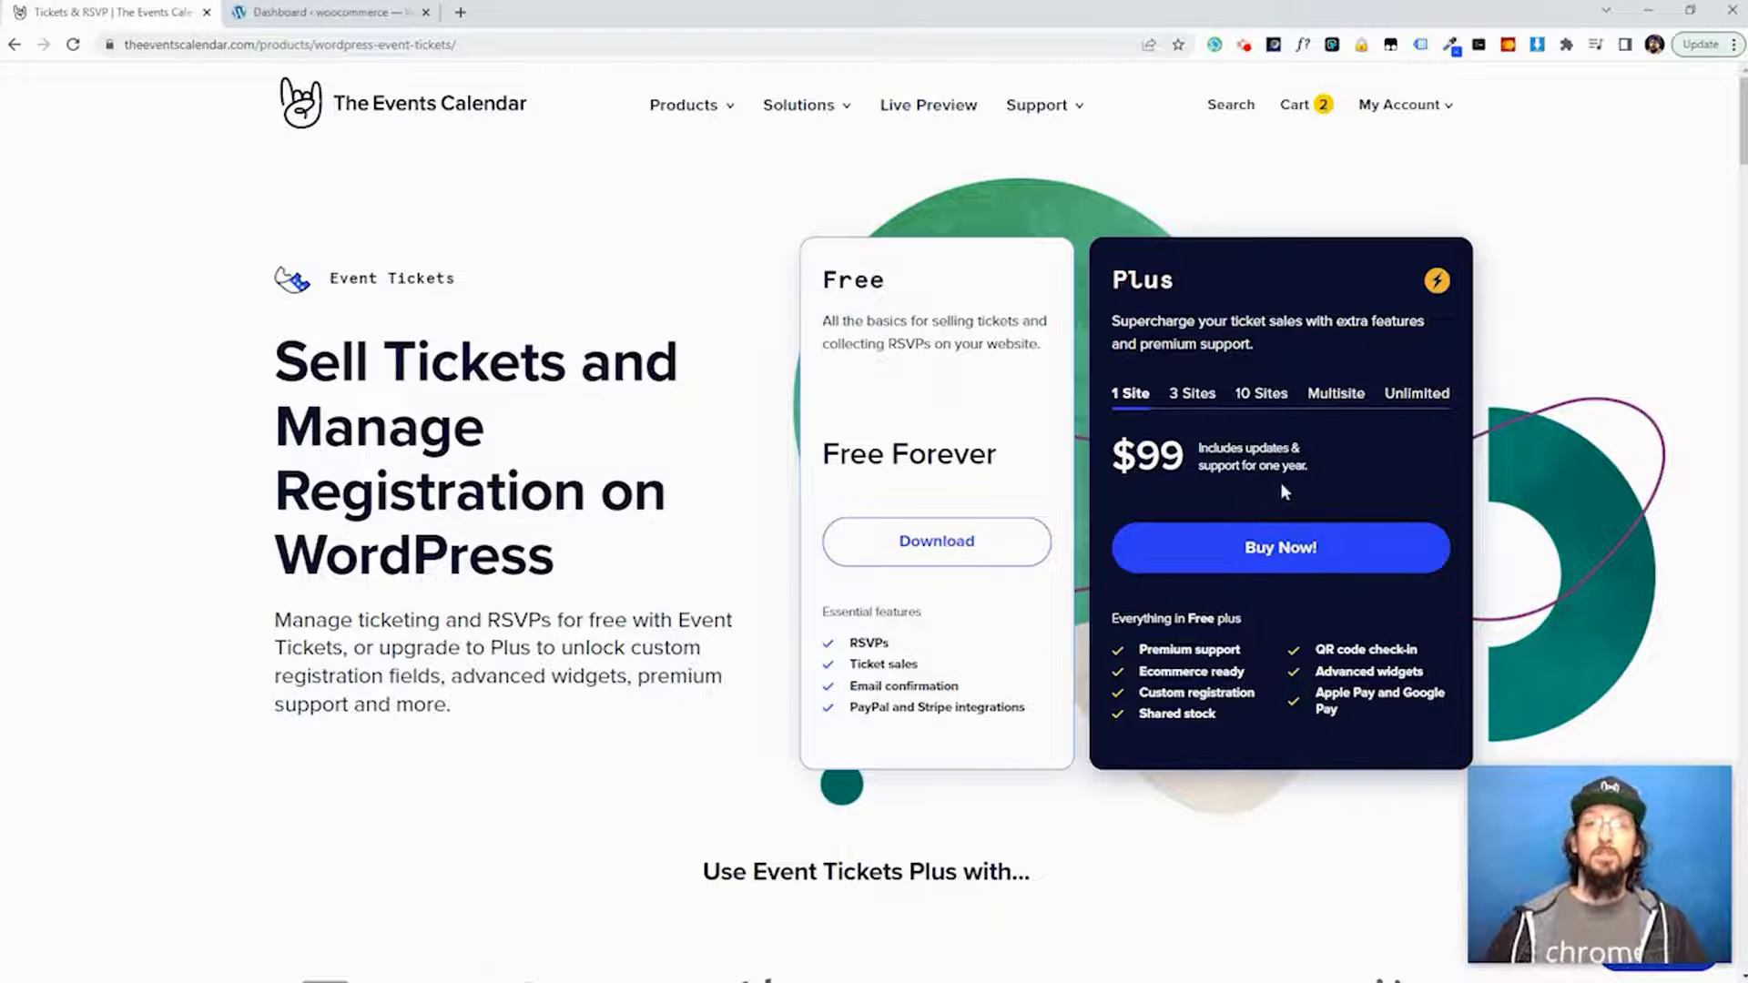
From the dashboard's Add New Plugins page, search 'event tickets' and install Event Tickets and Registration.
left_click(338, 16)
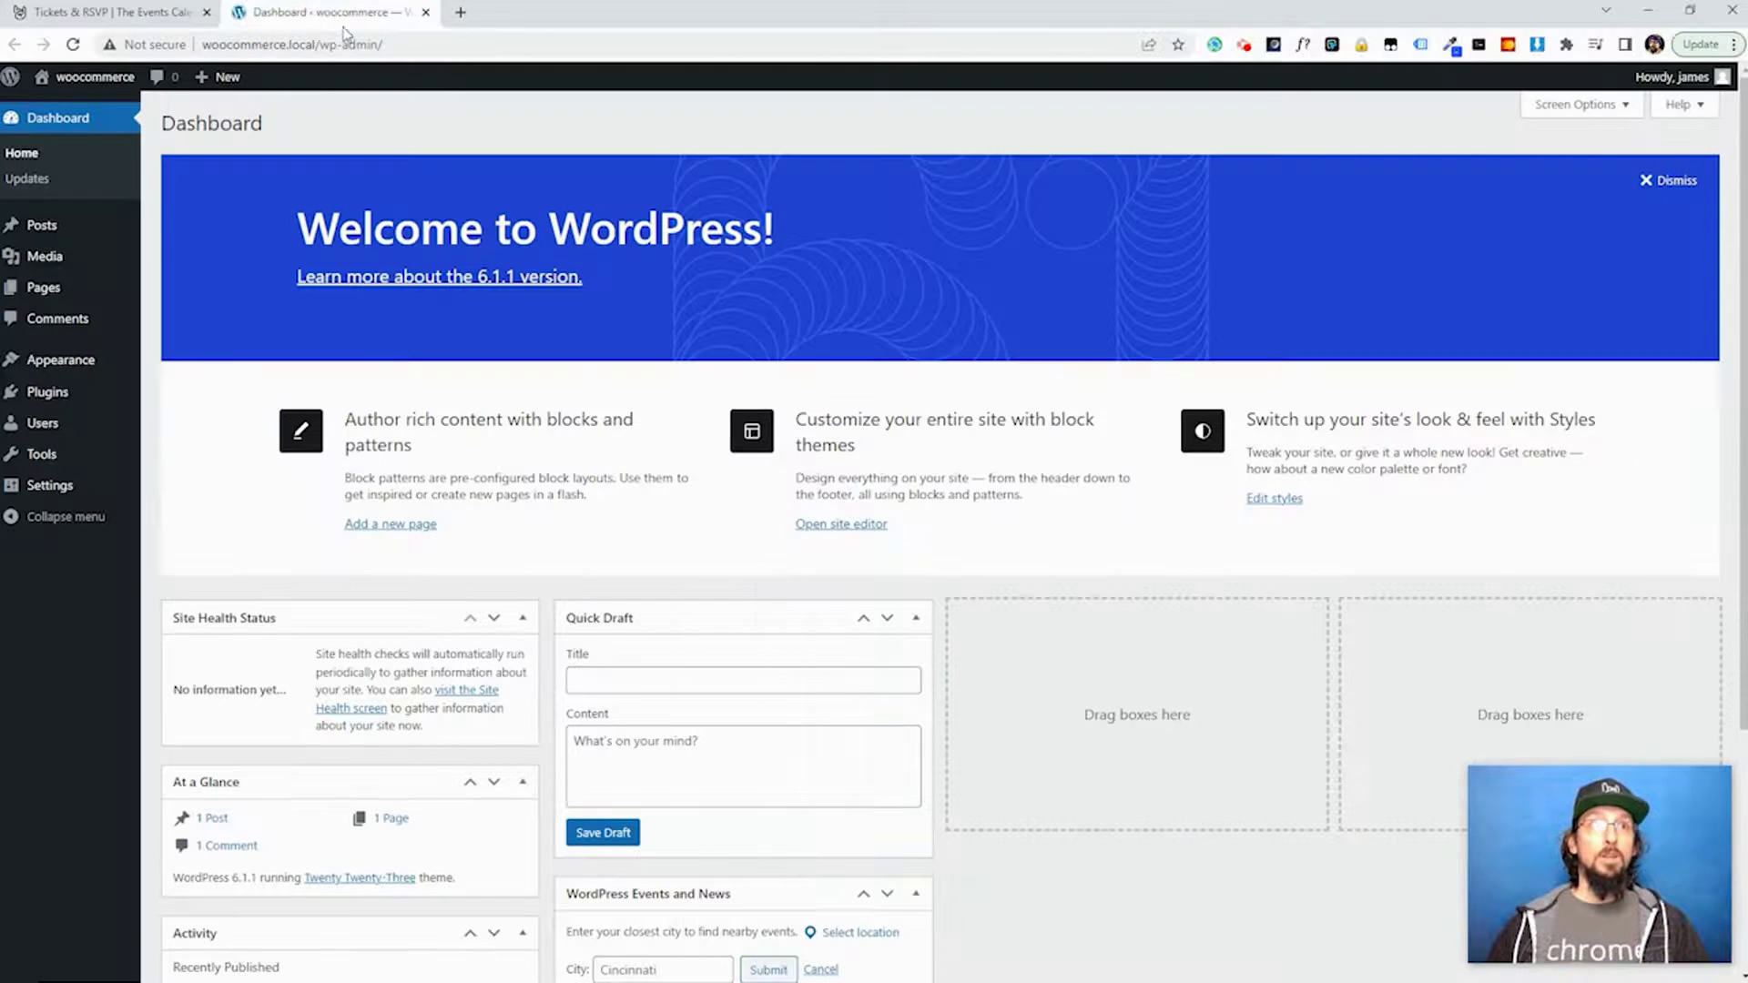
mouse_move(47, 397)
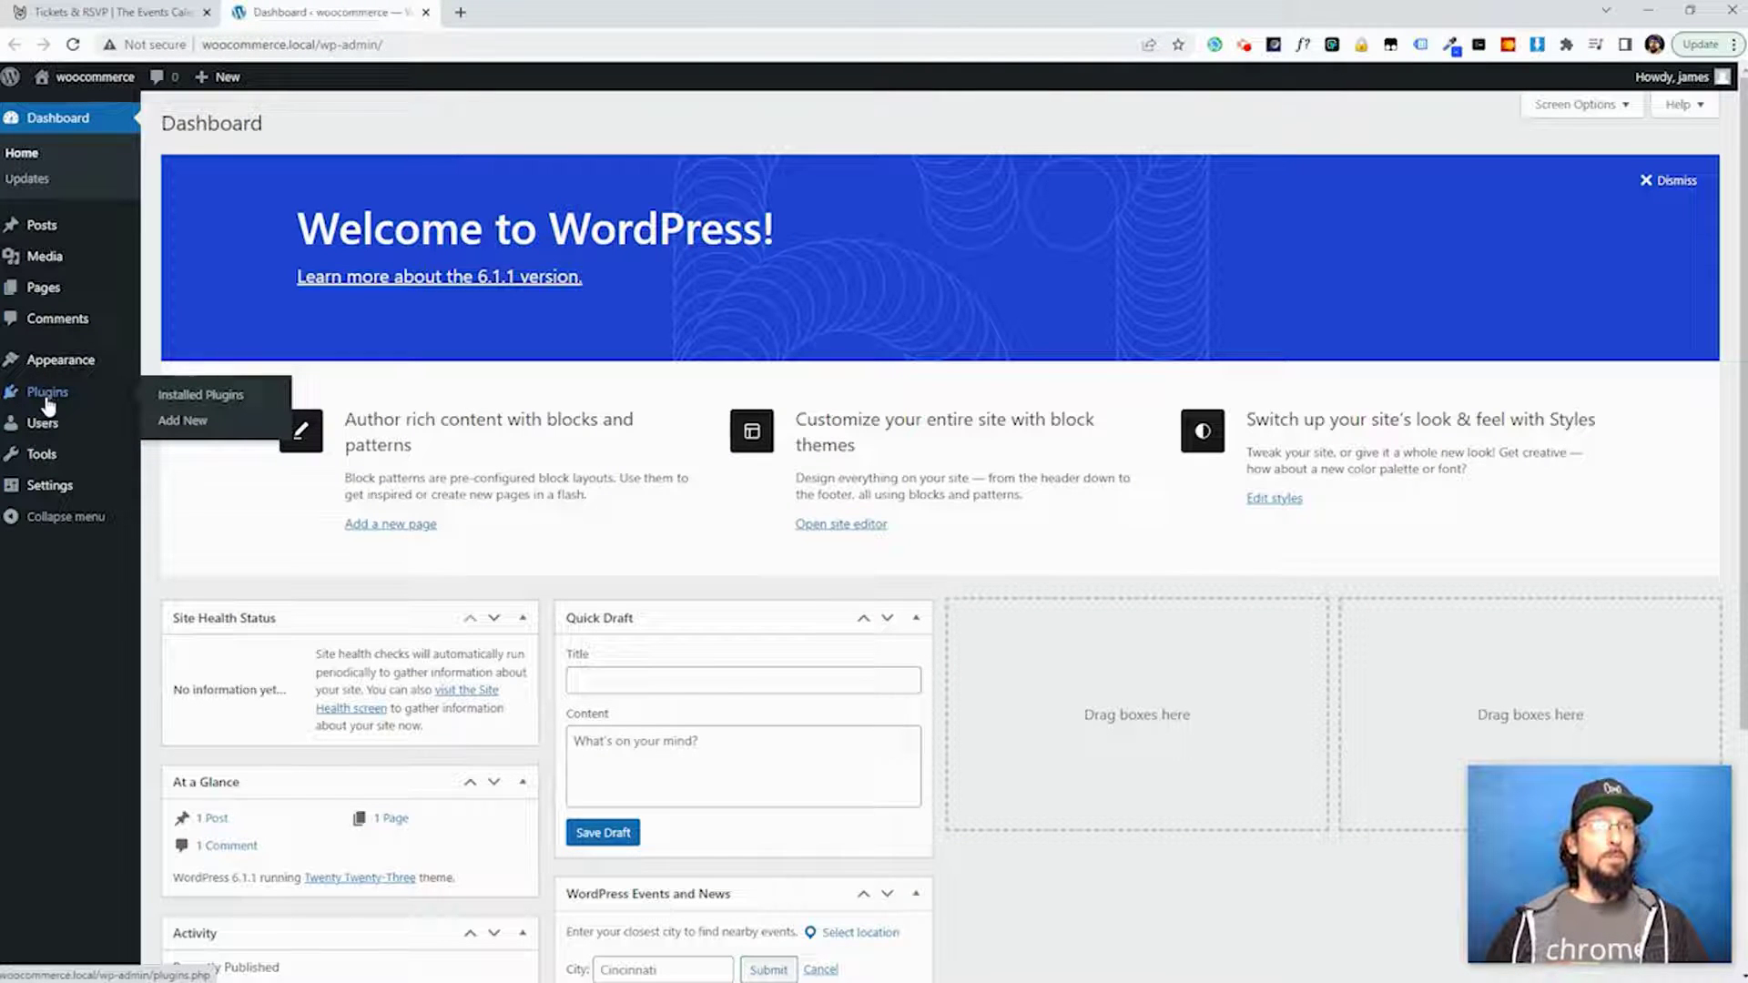
left_click(179, 423)
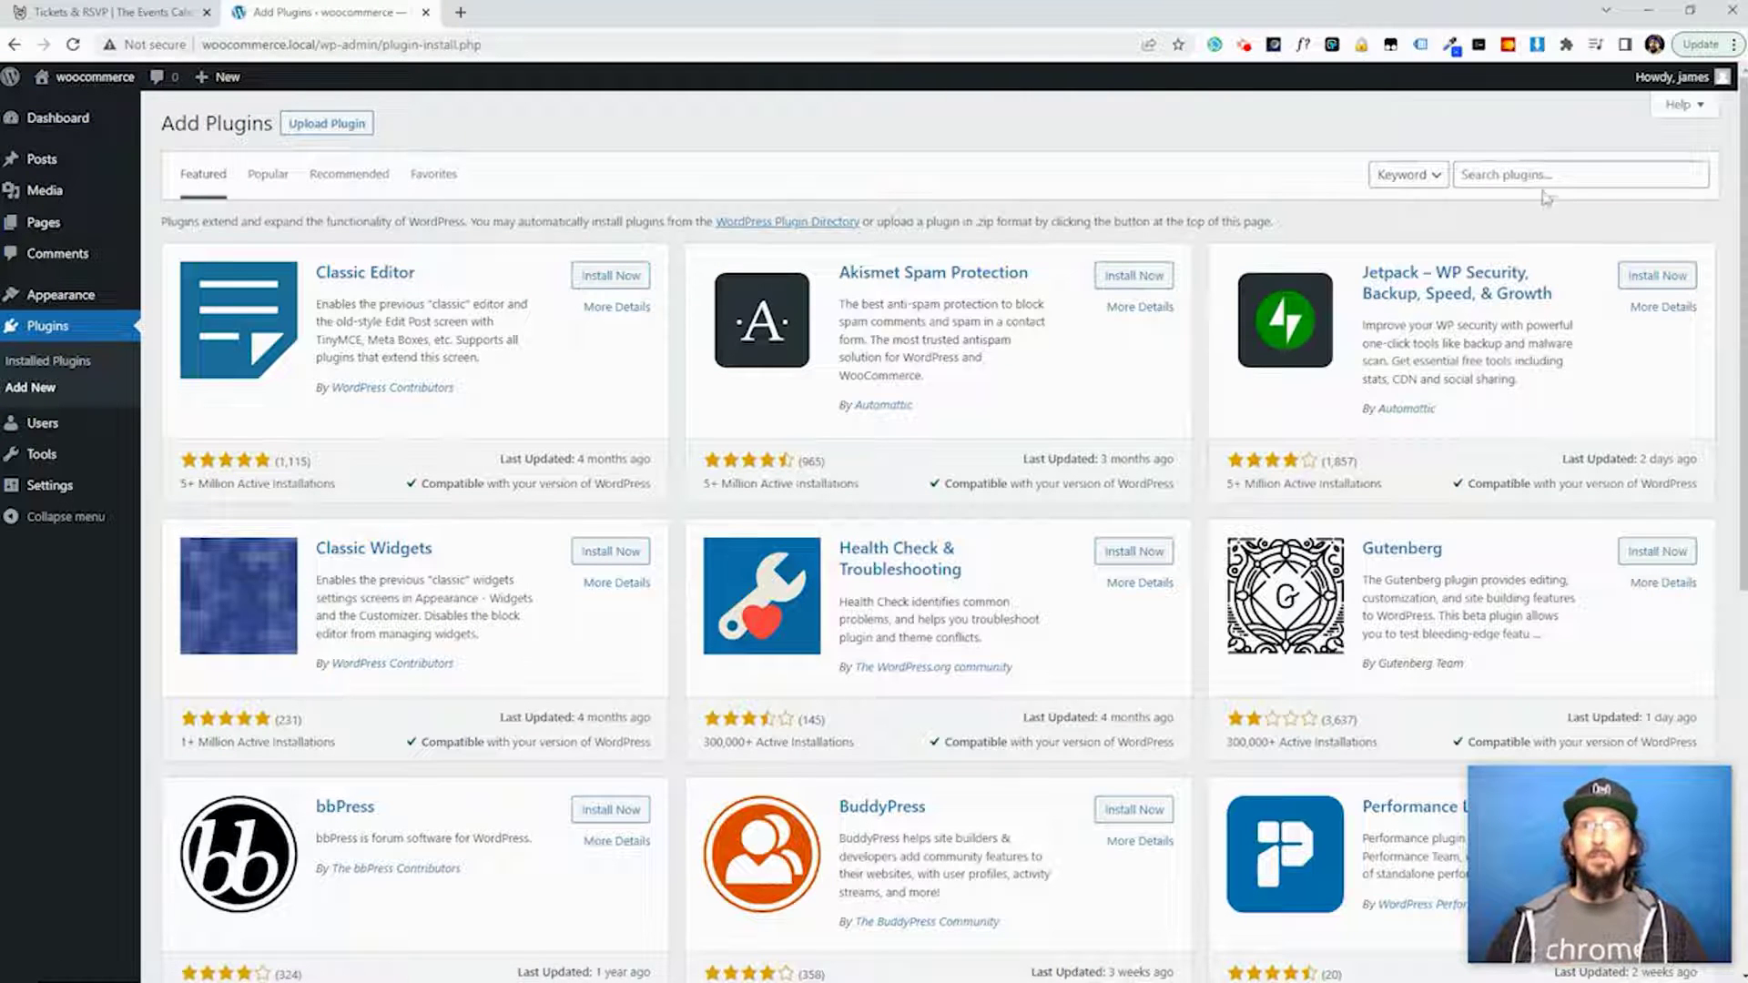
left_click(1546, 177)
type("event t")
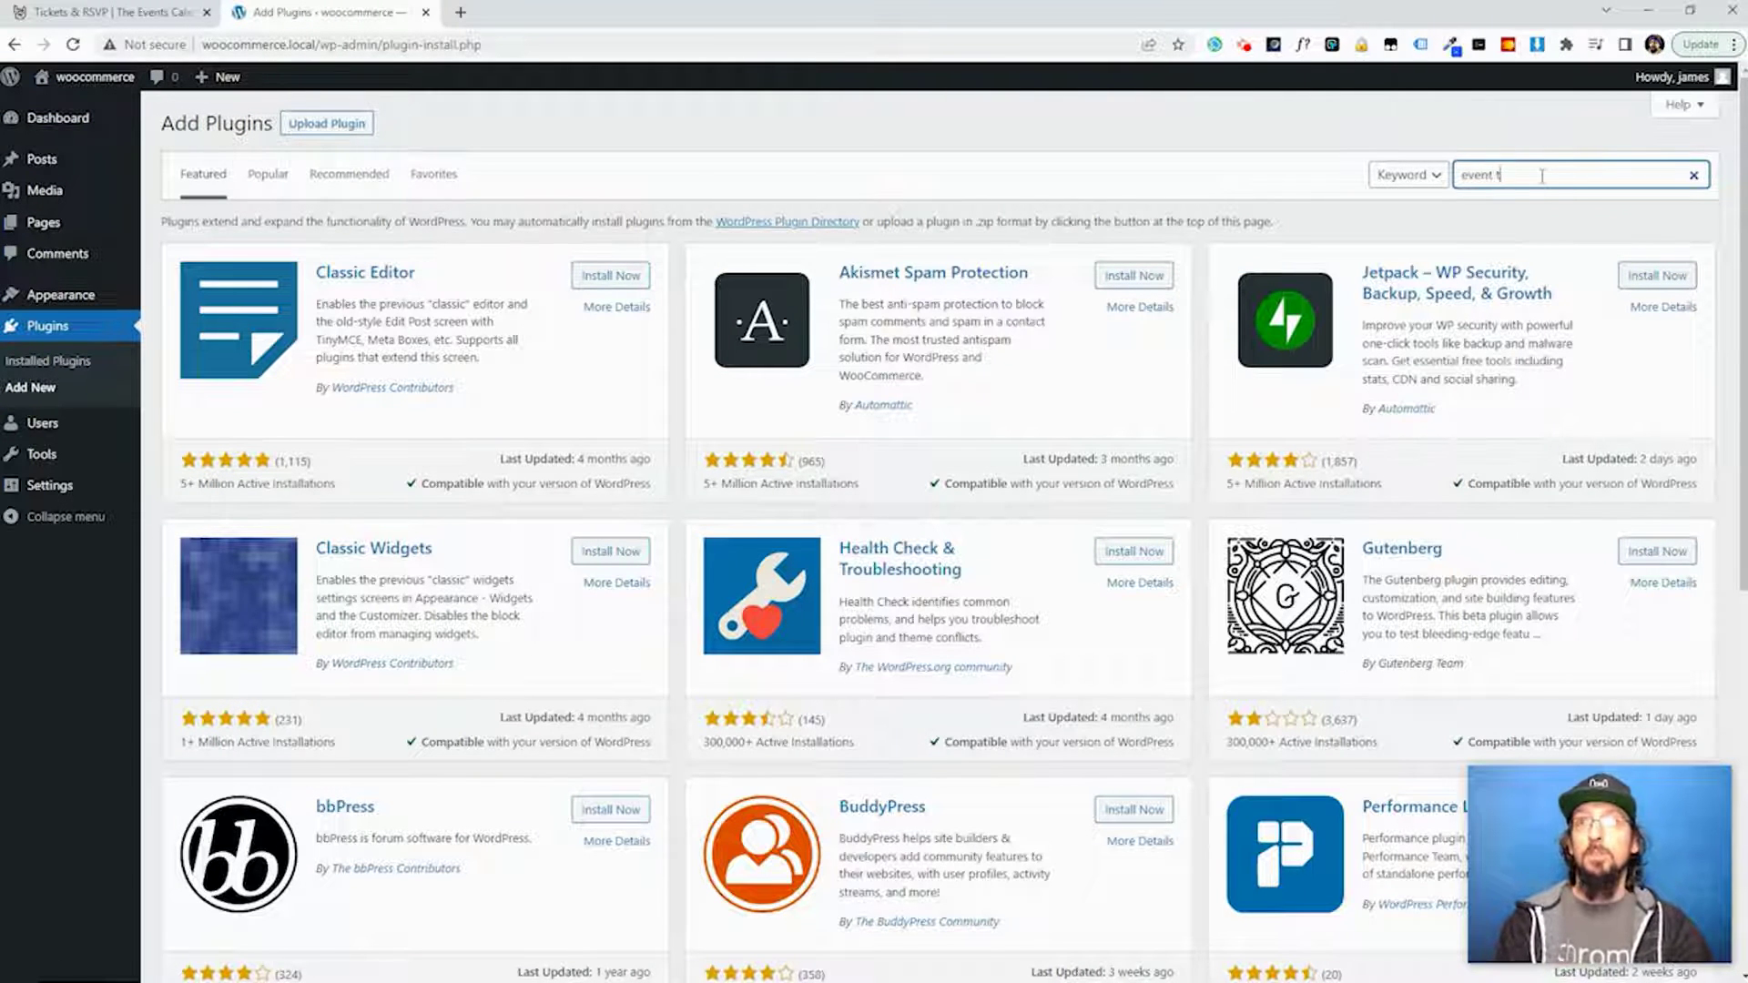
type("ickets")
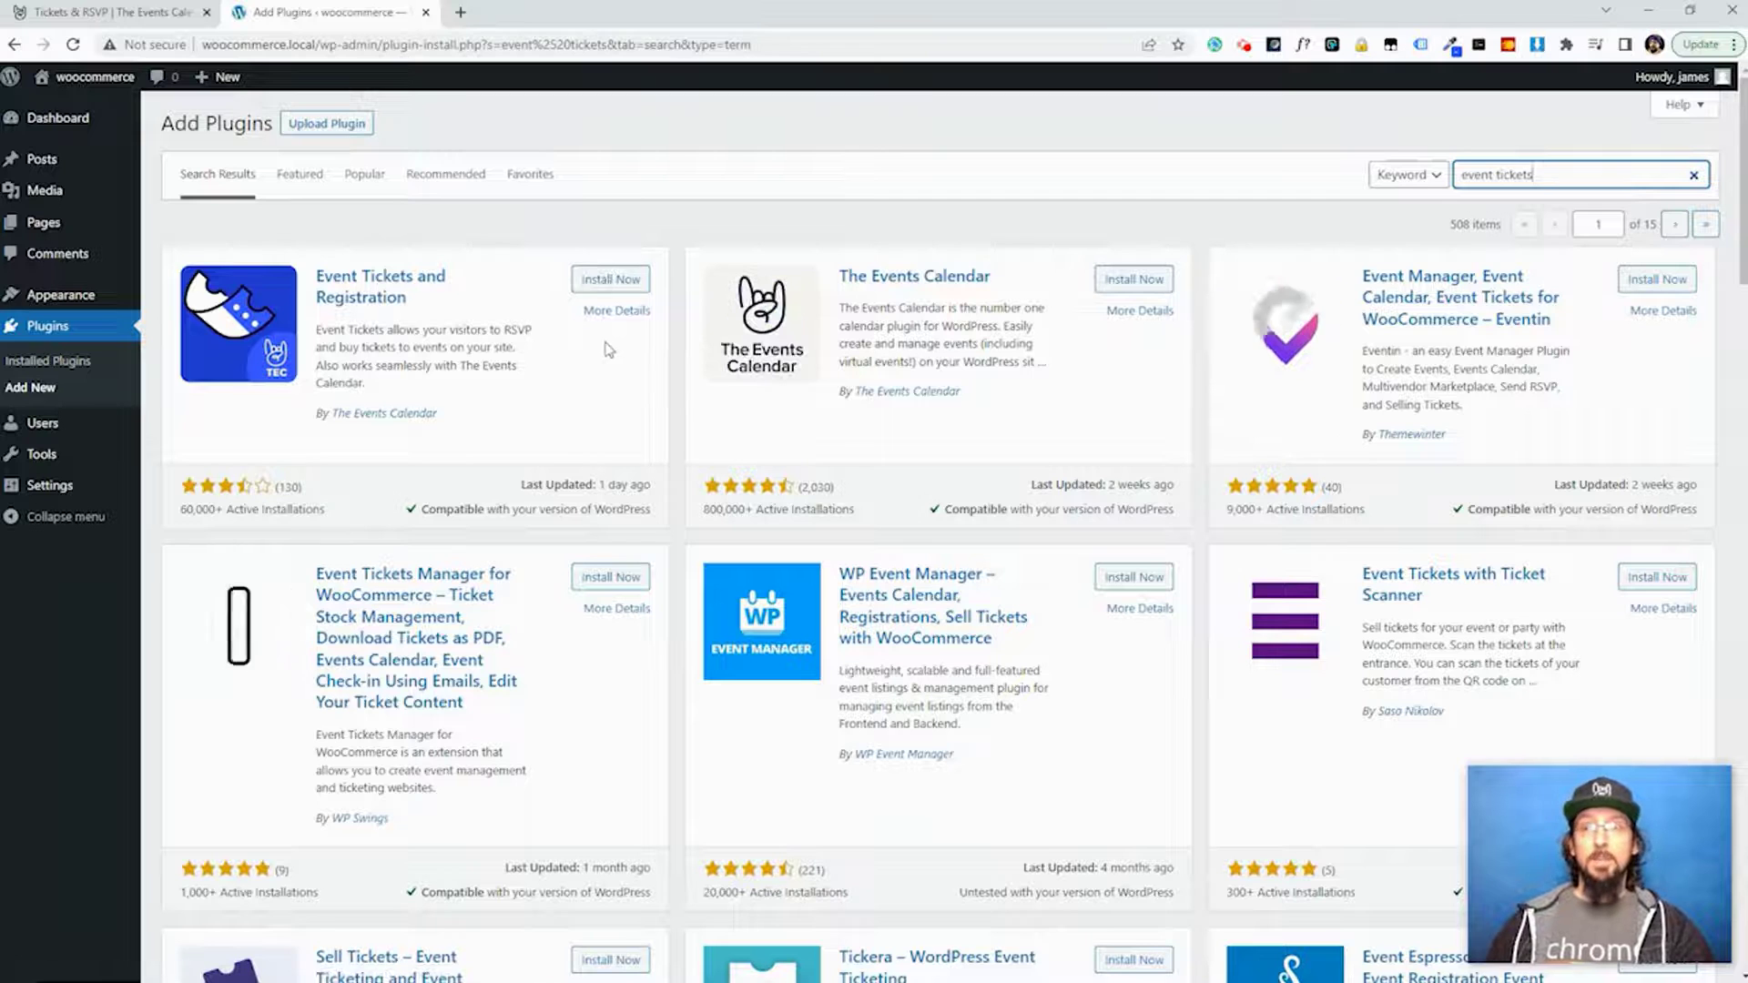
left_click(339, 125)
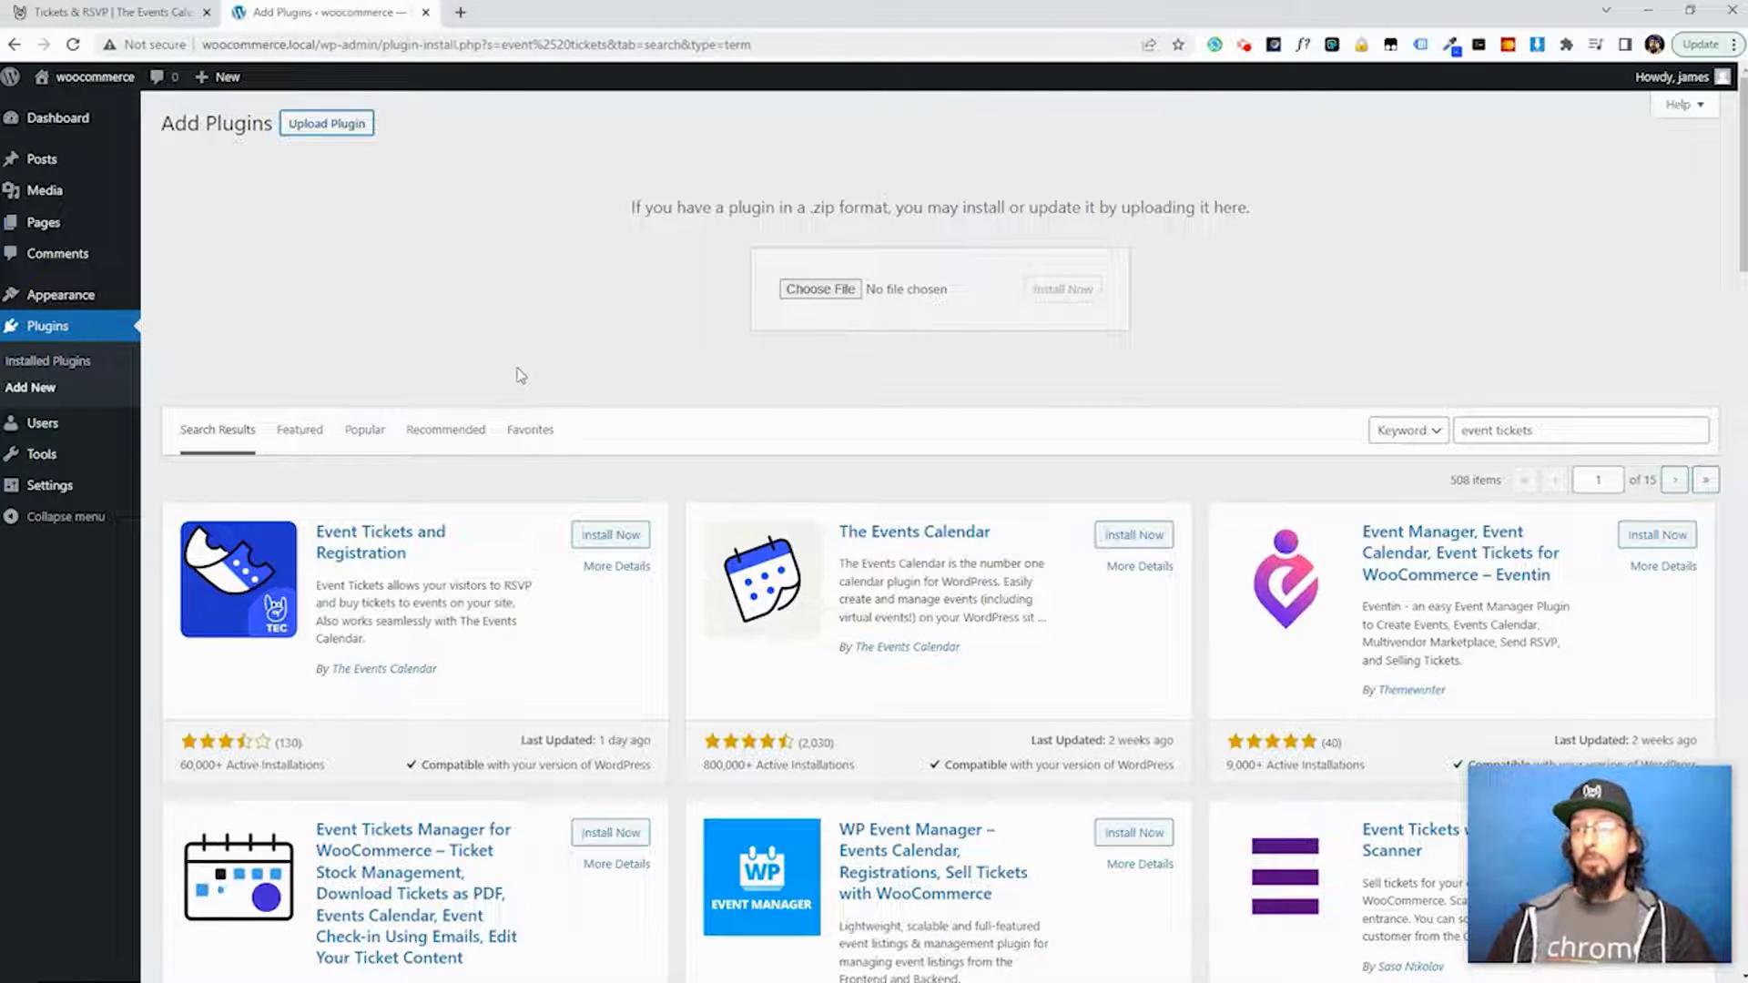
left_click(605, 536)
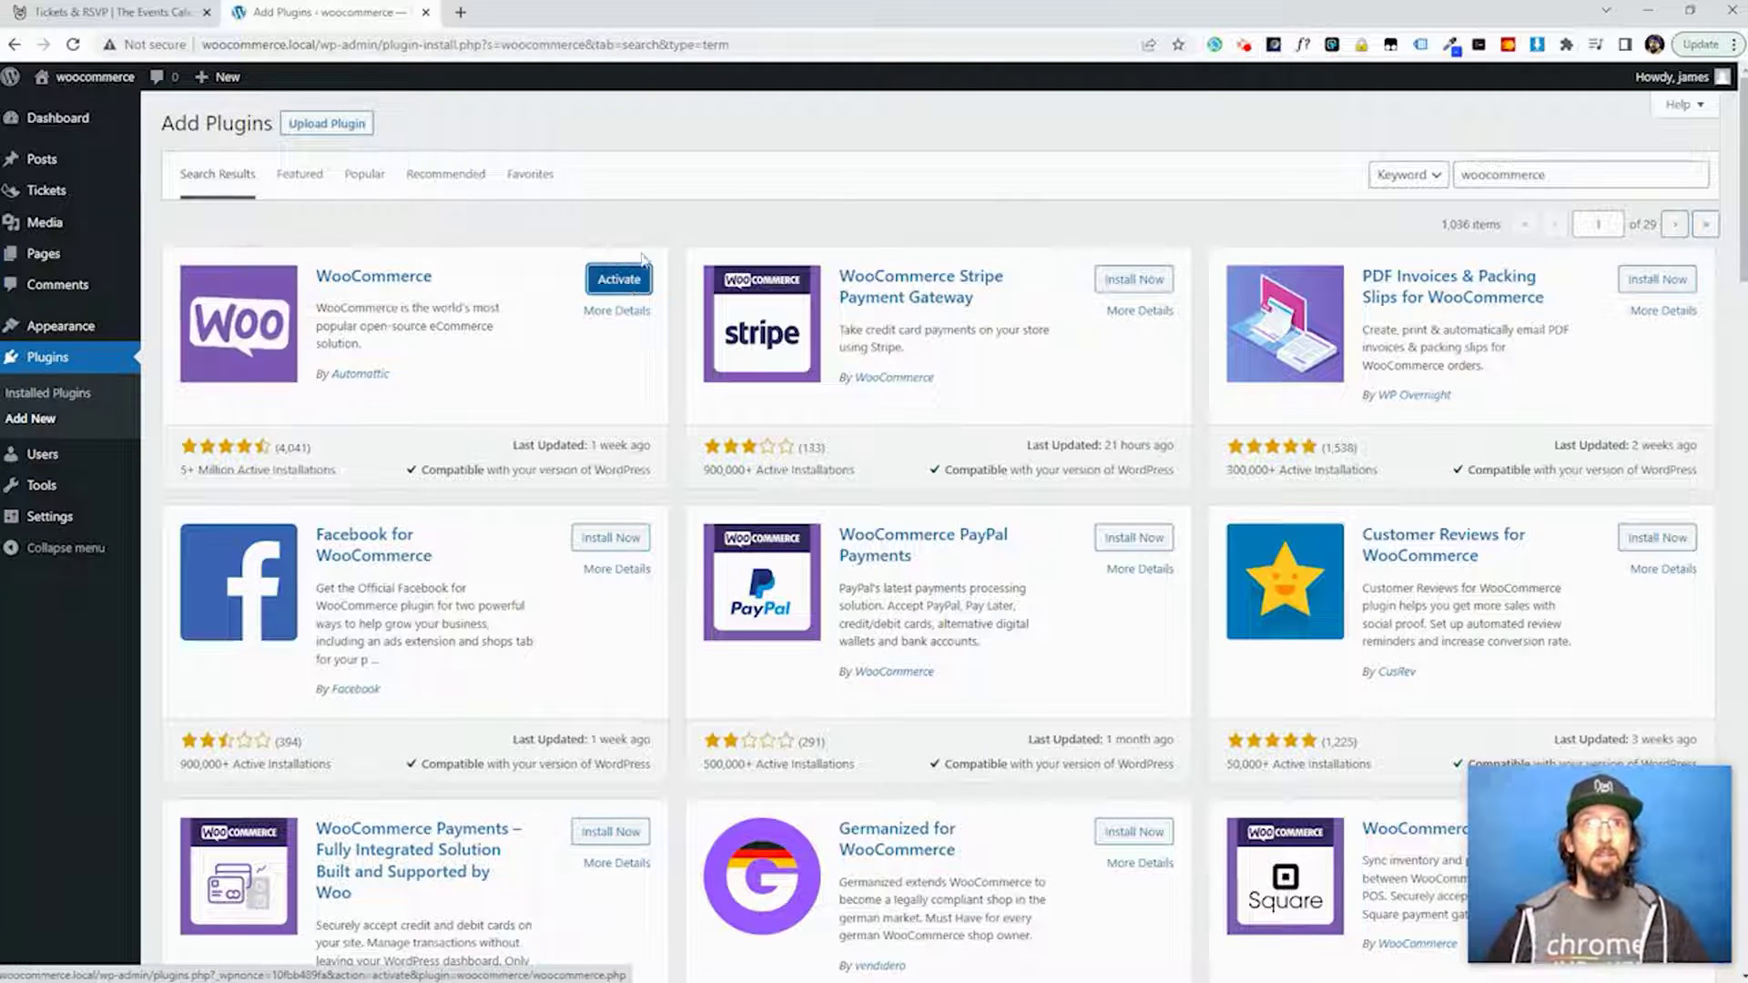
Activate WooCommerce and set the store location to United States (US) — Iowa.
left_click(628, 289)
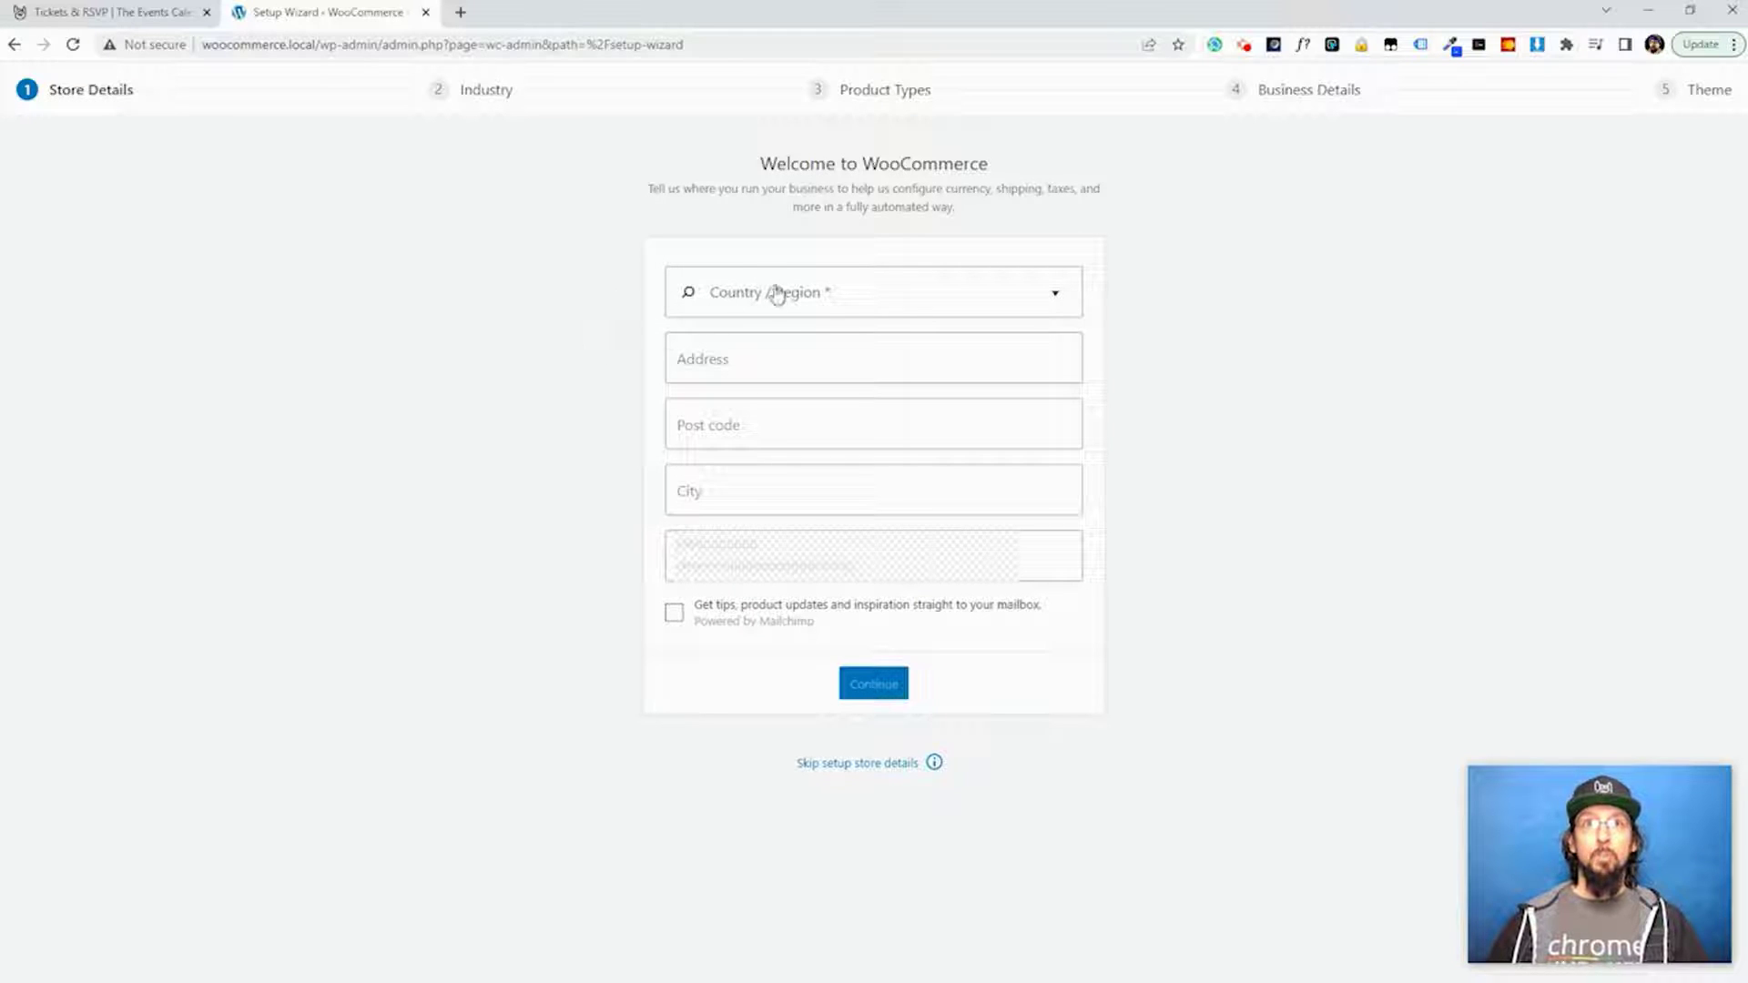
left_click(777, 292)
type("united")
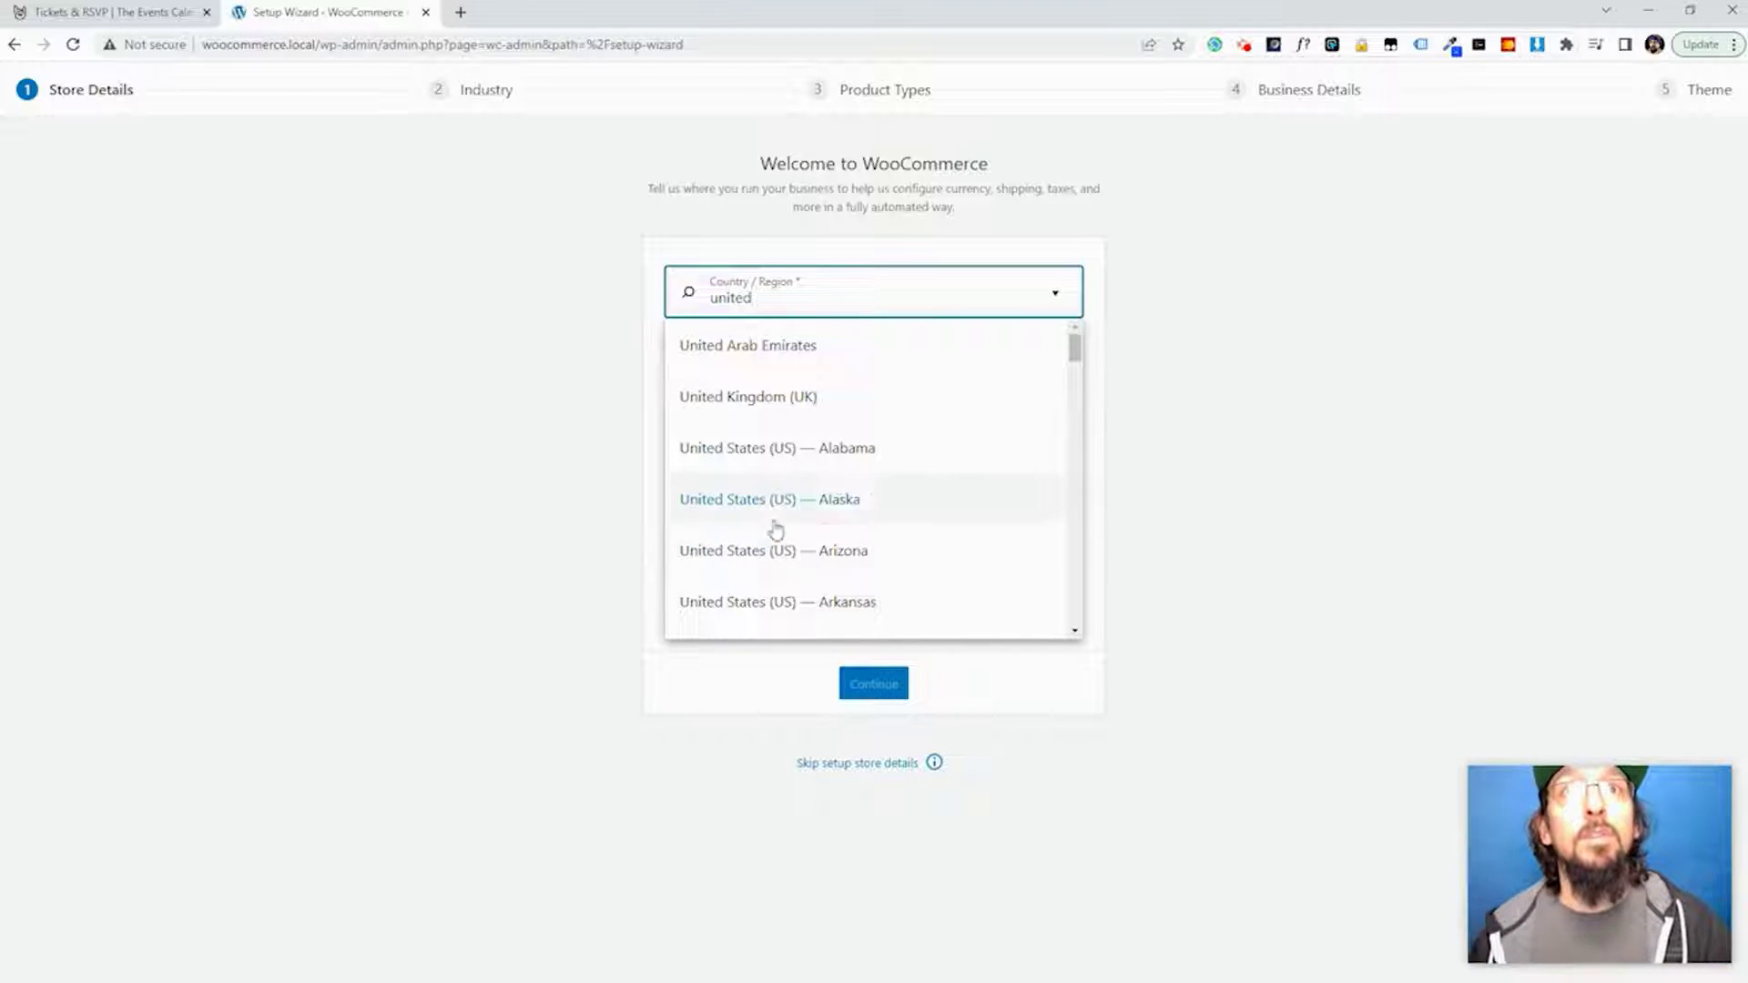
scroll(779, 519, "down", 6)
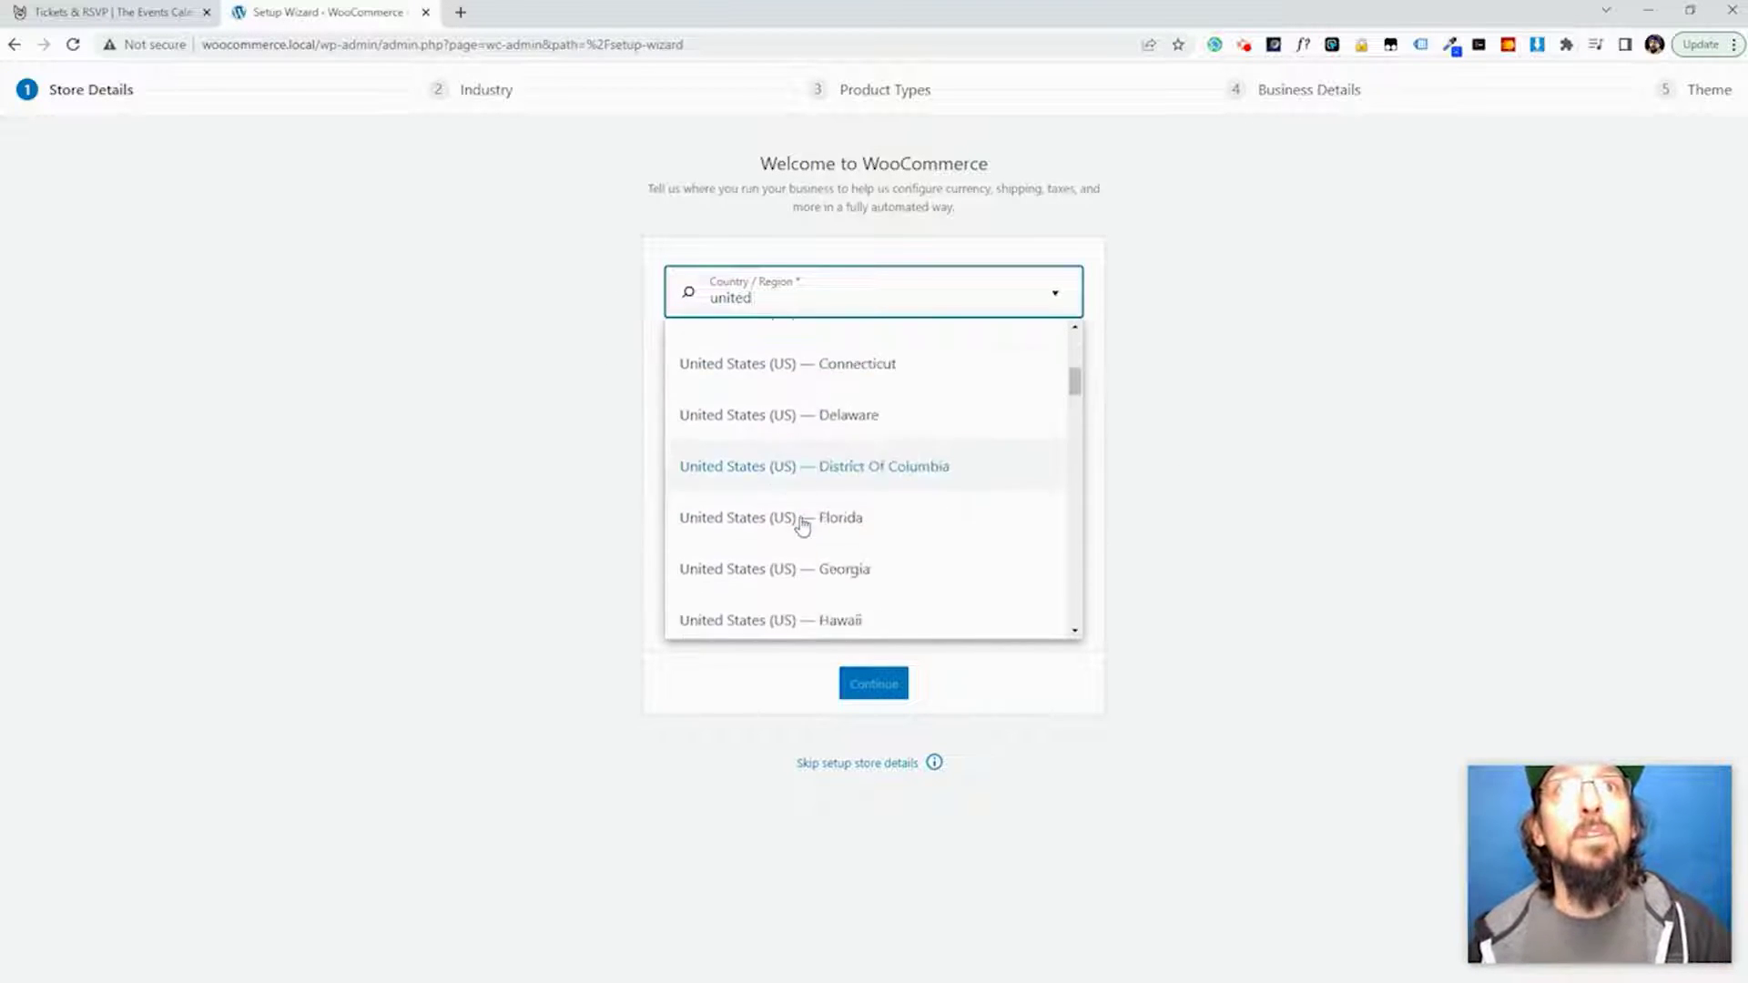
scroll(823, 587, "down", 3)
left_click(827, 492)
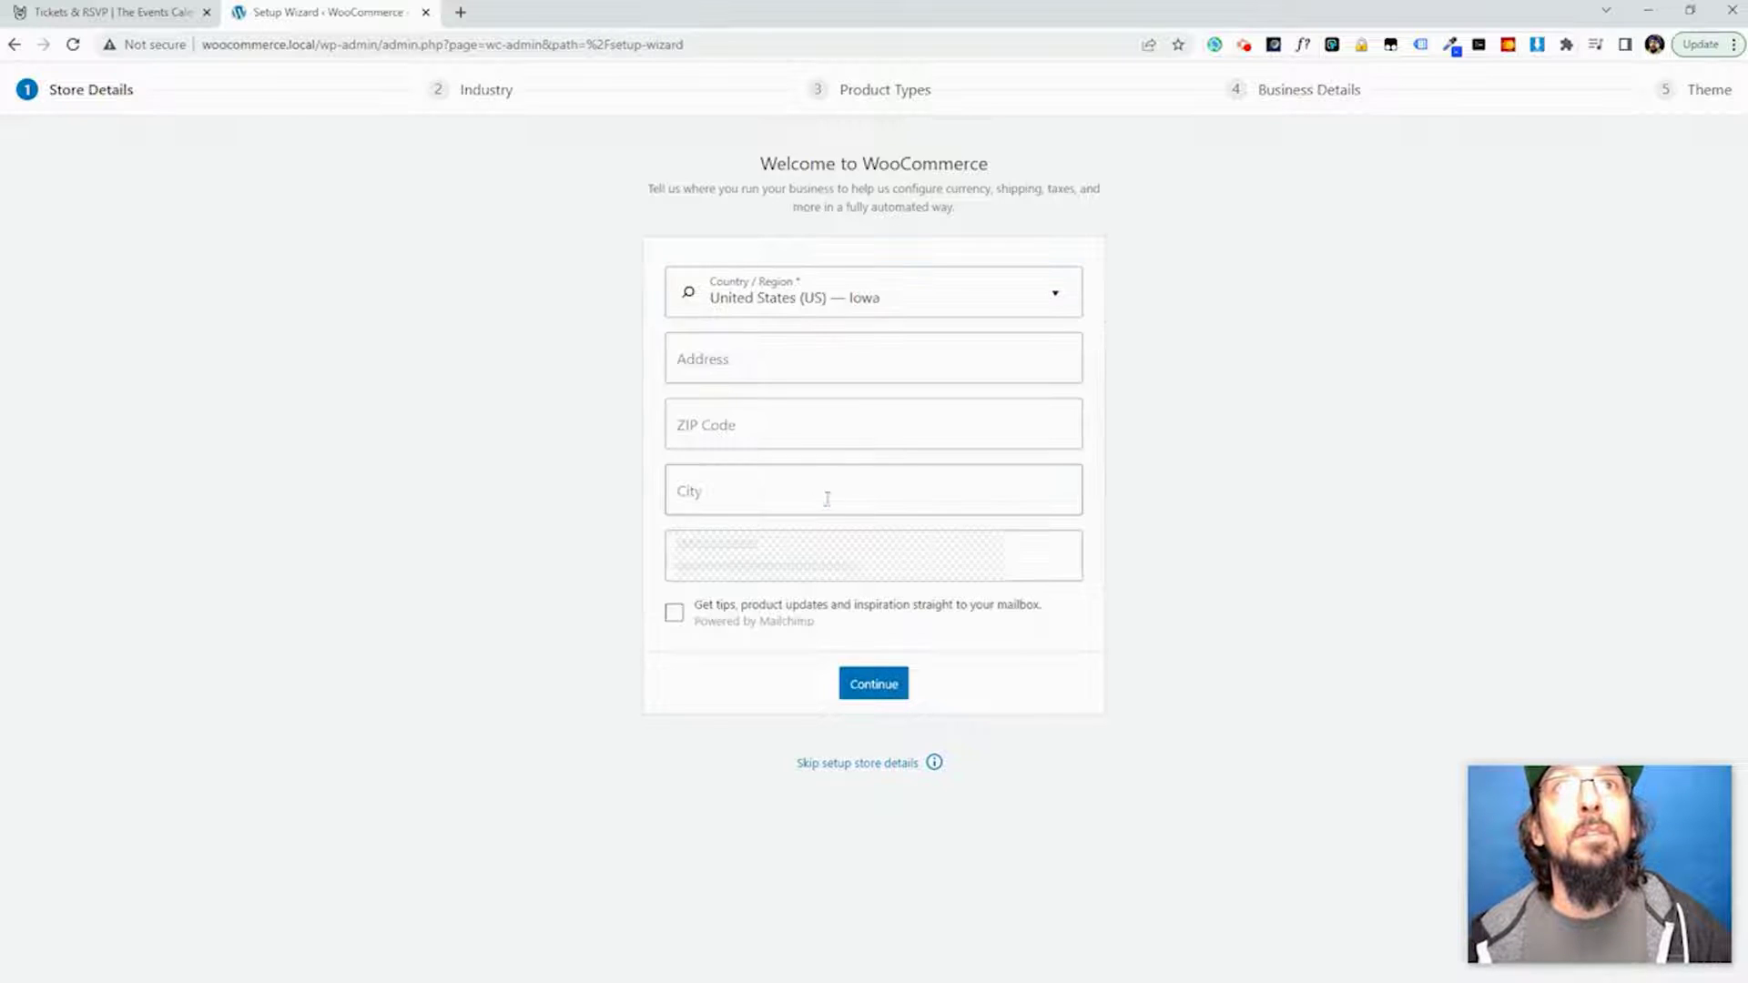
Enter the store's street address, ZIP code and city, submit, and decline usage tracking.
left_click(823, 356)
type("123")
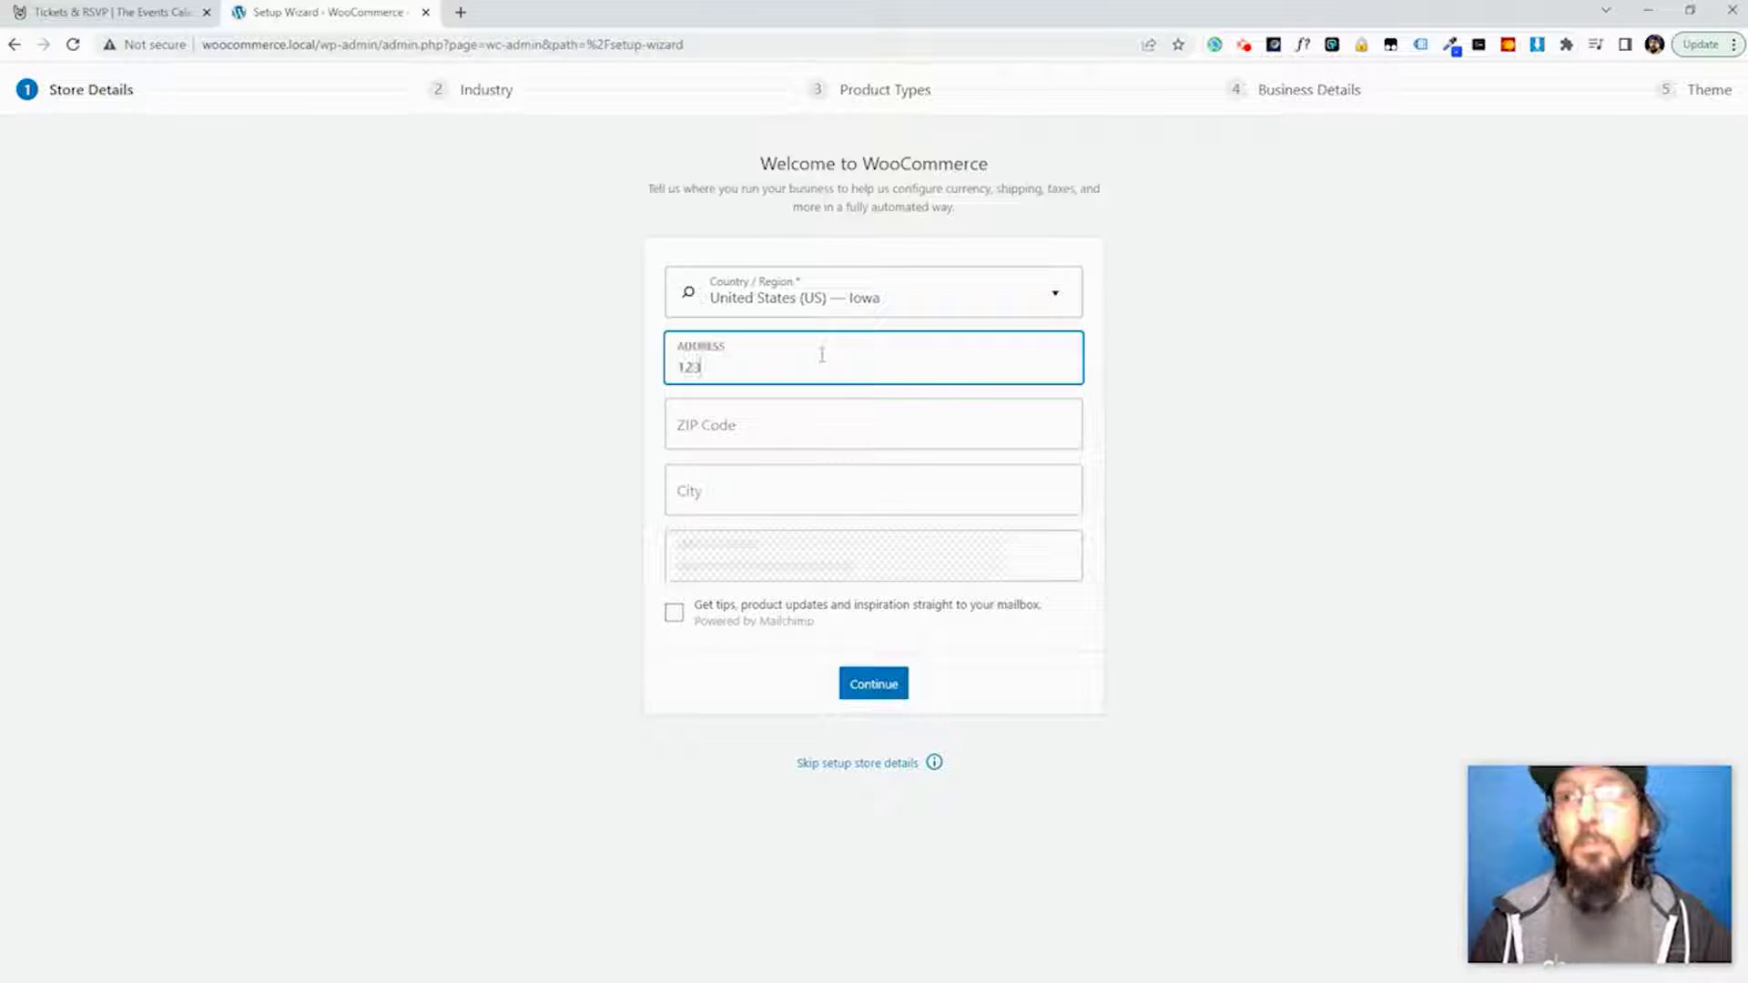
type("4 Nowhere St")
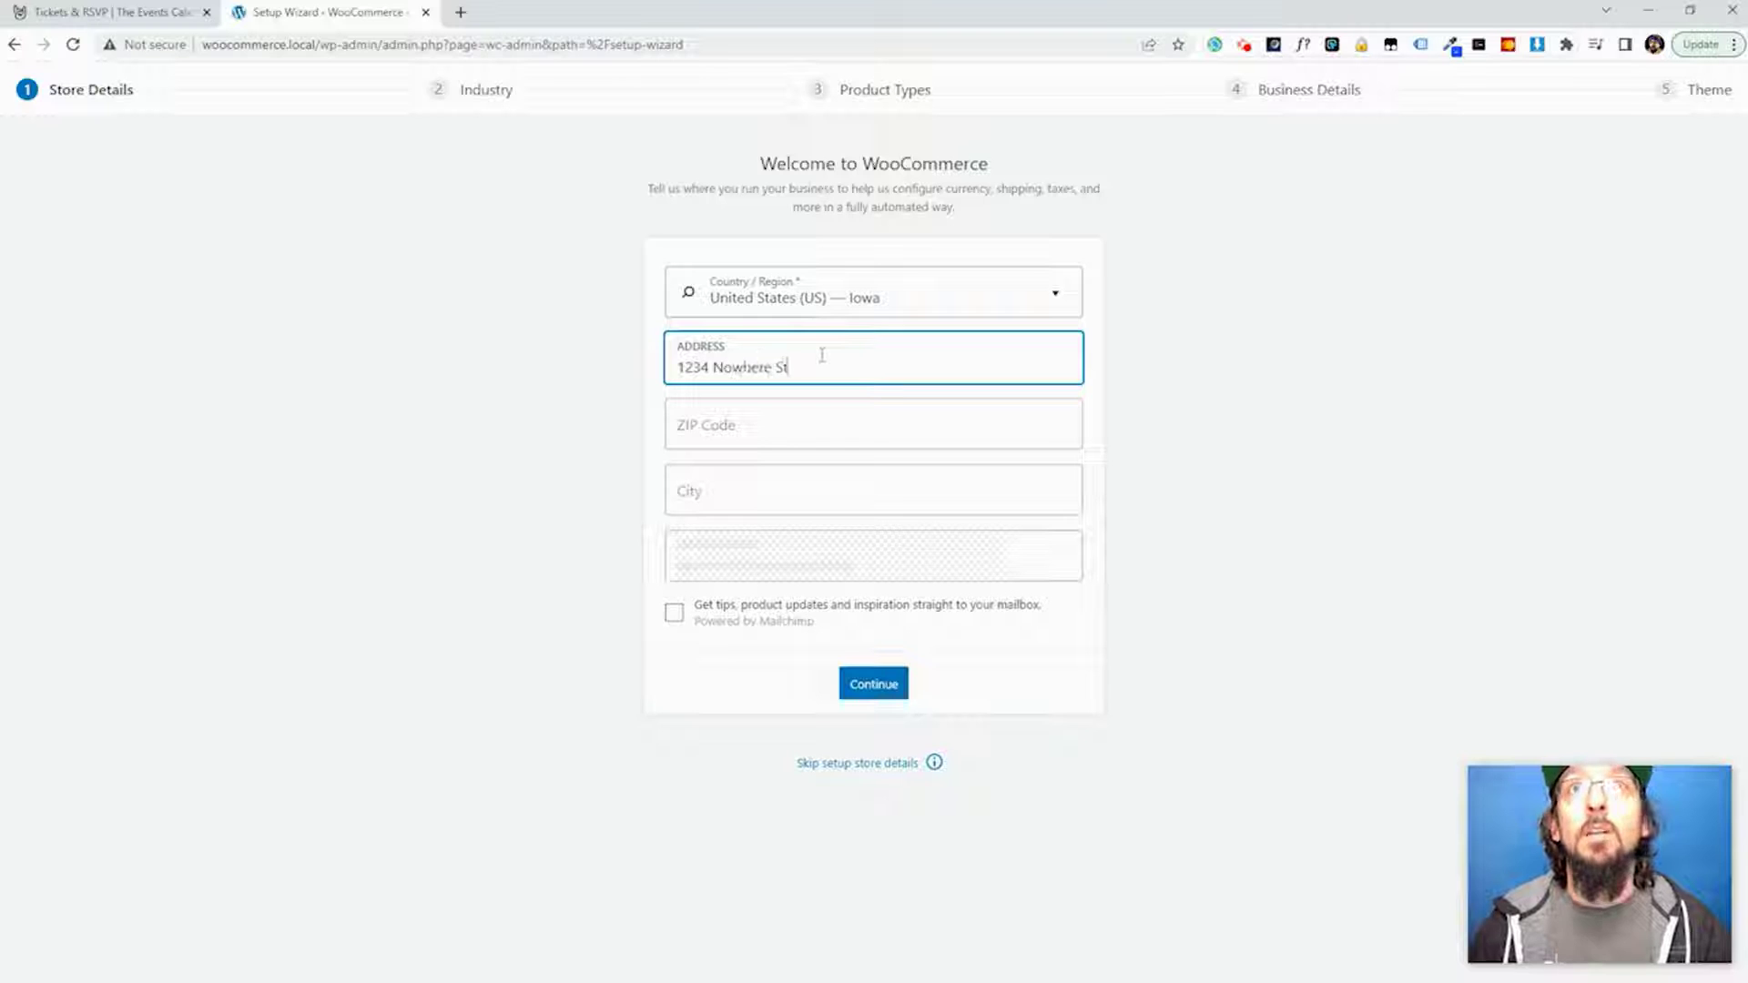
key("Tab")
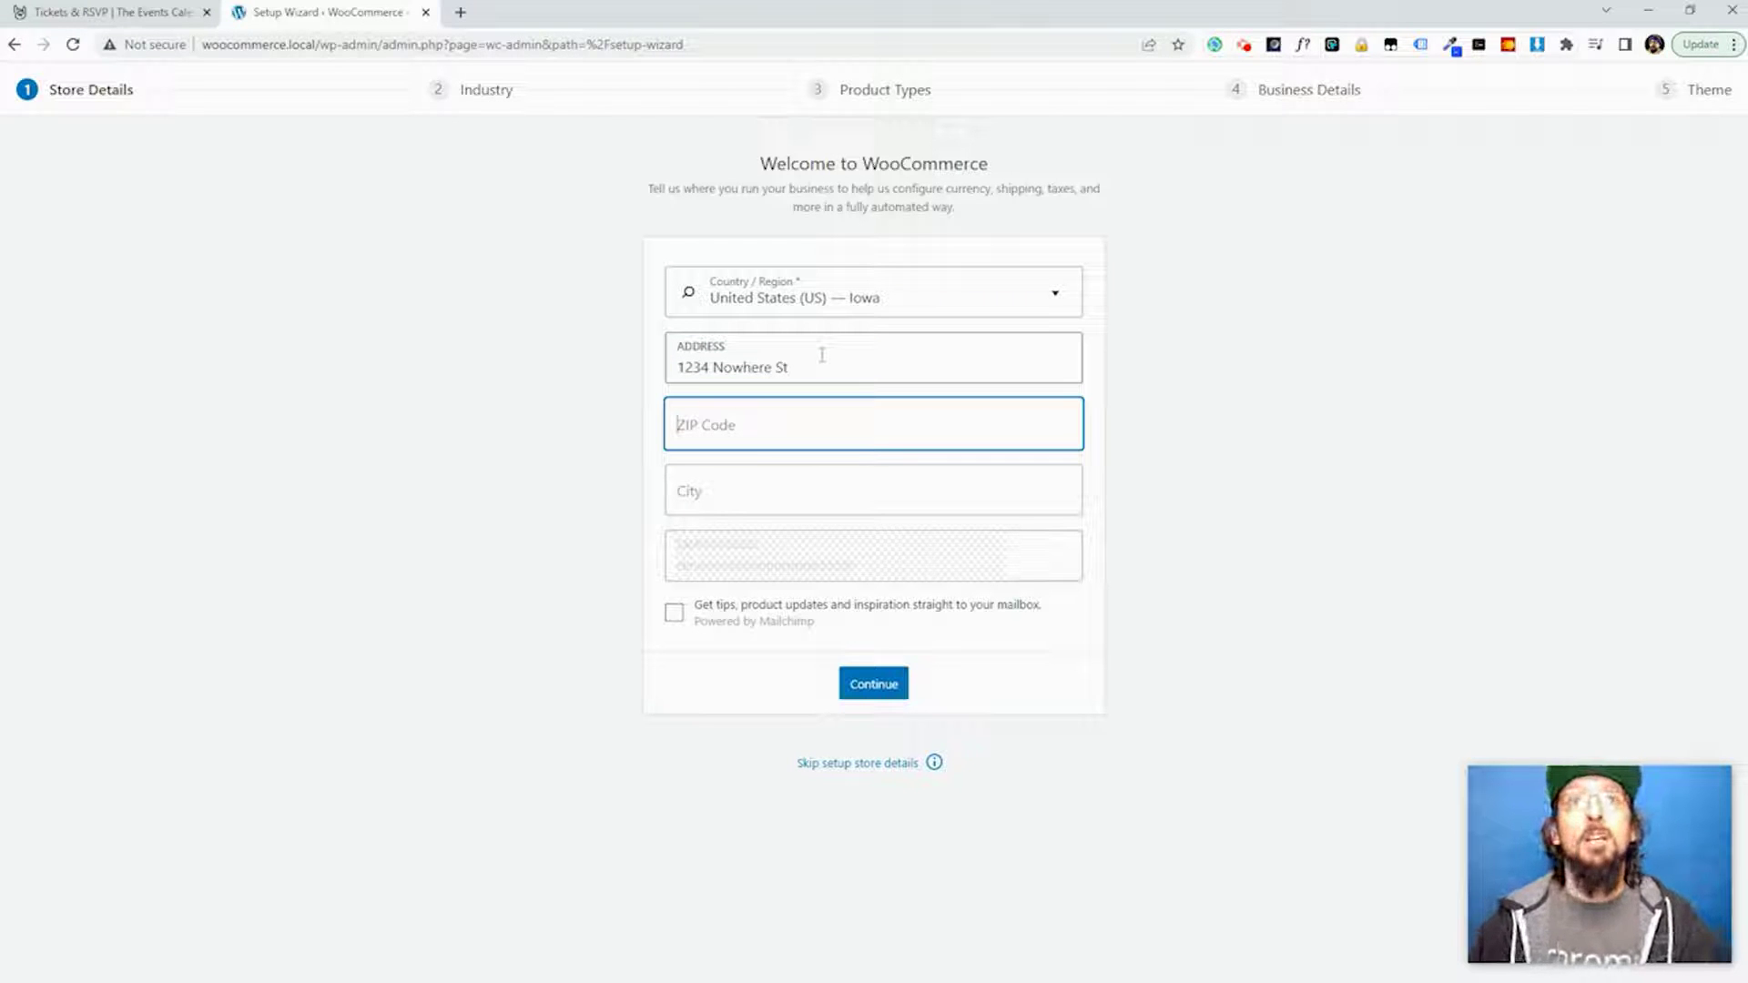
type("52454")
key("Tab")
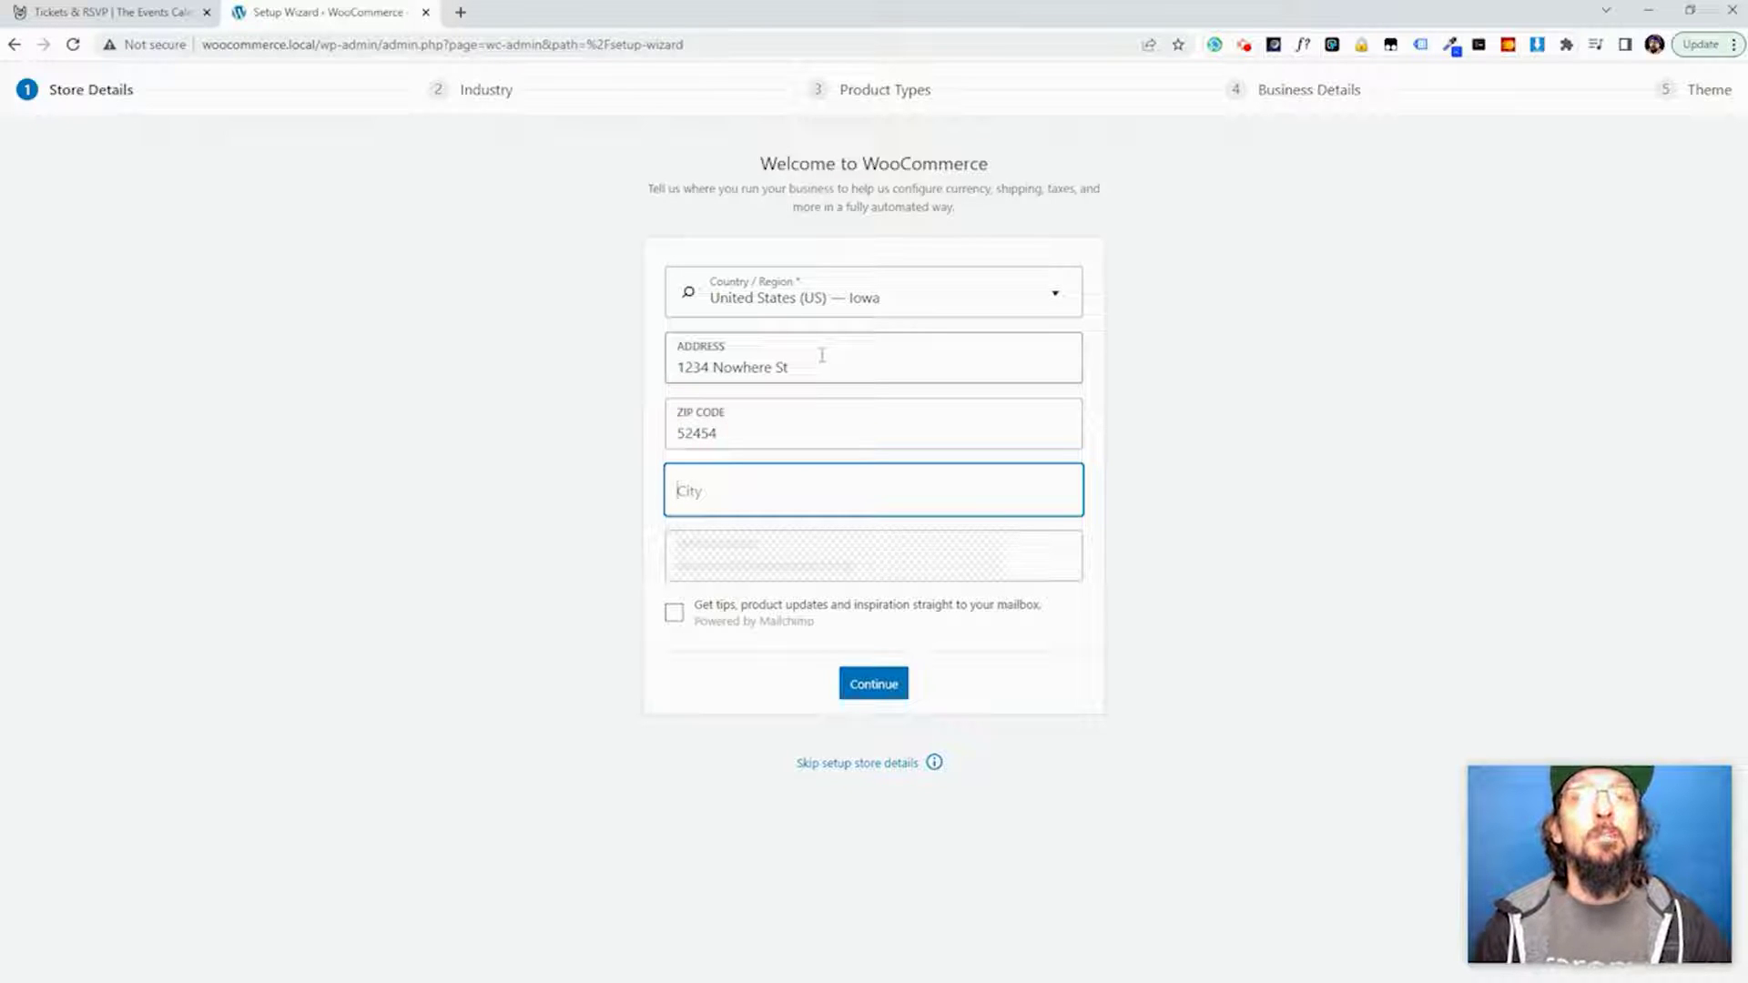
type("Sou")
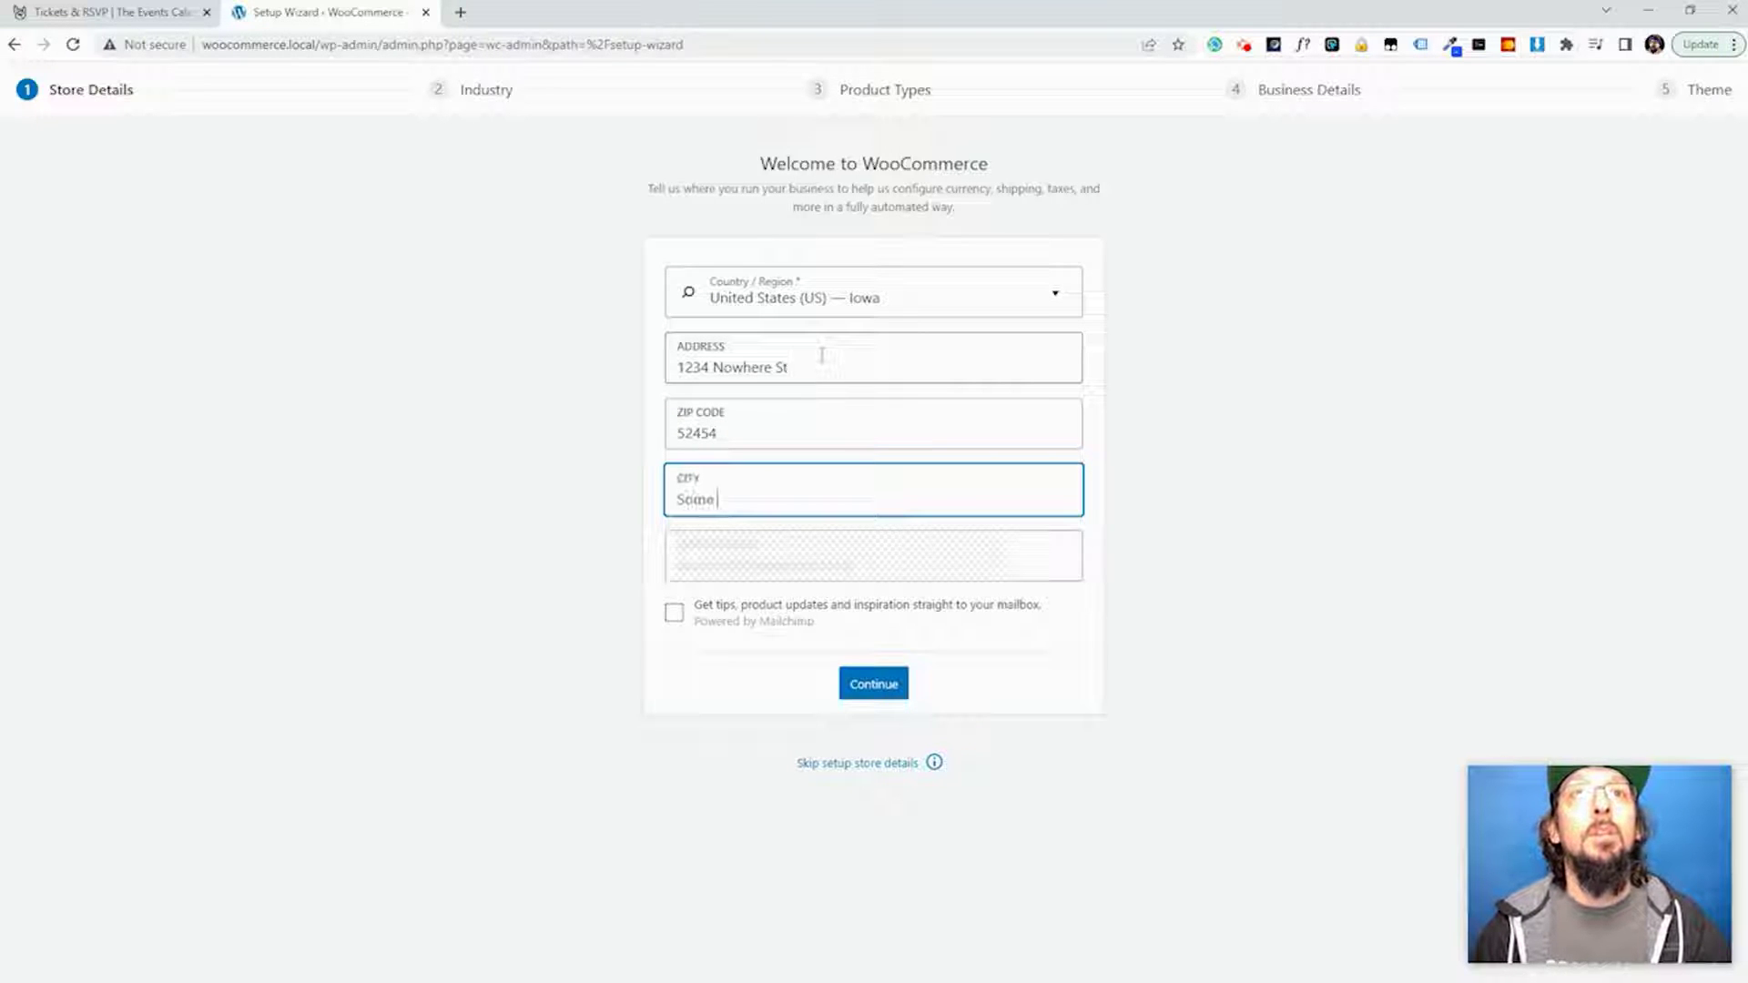
key("Tab")
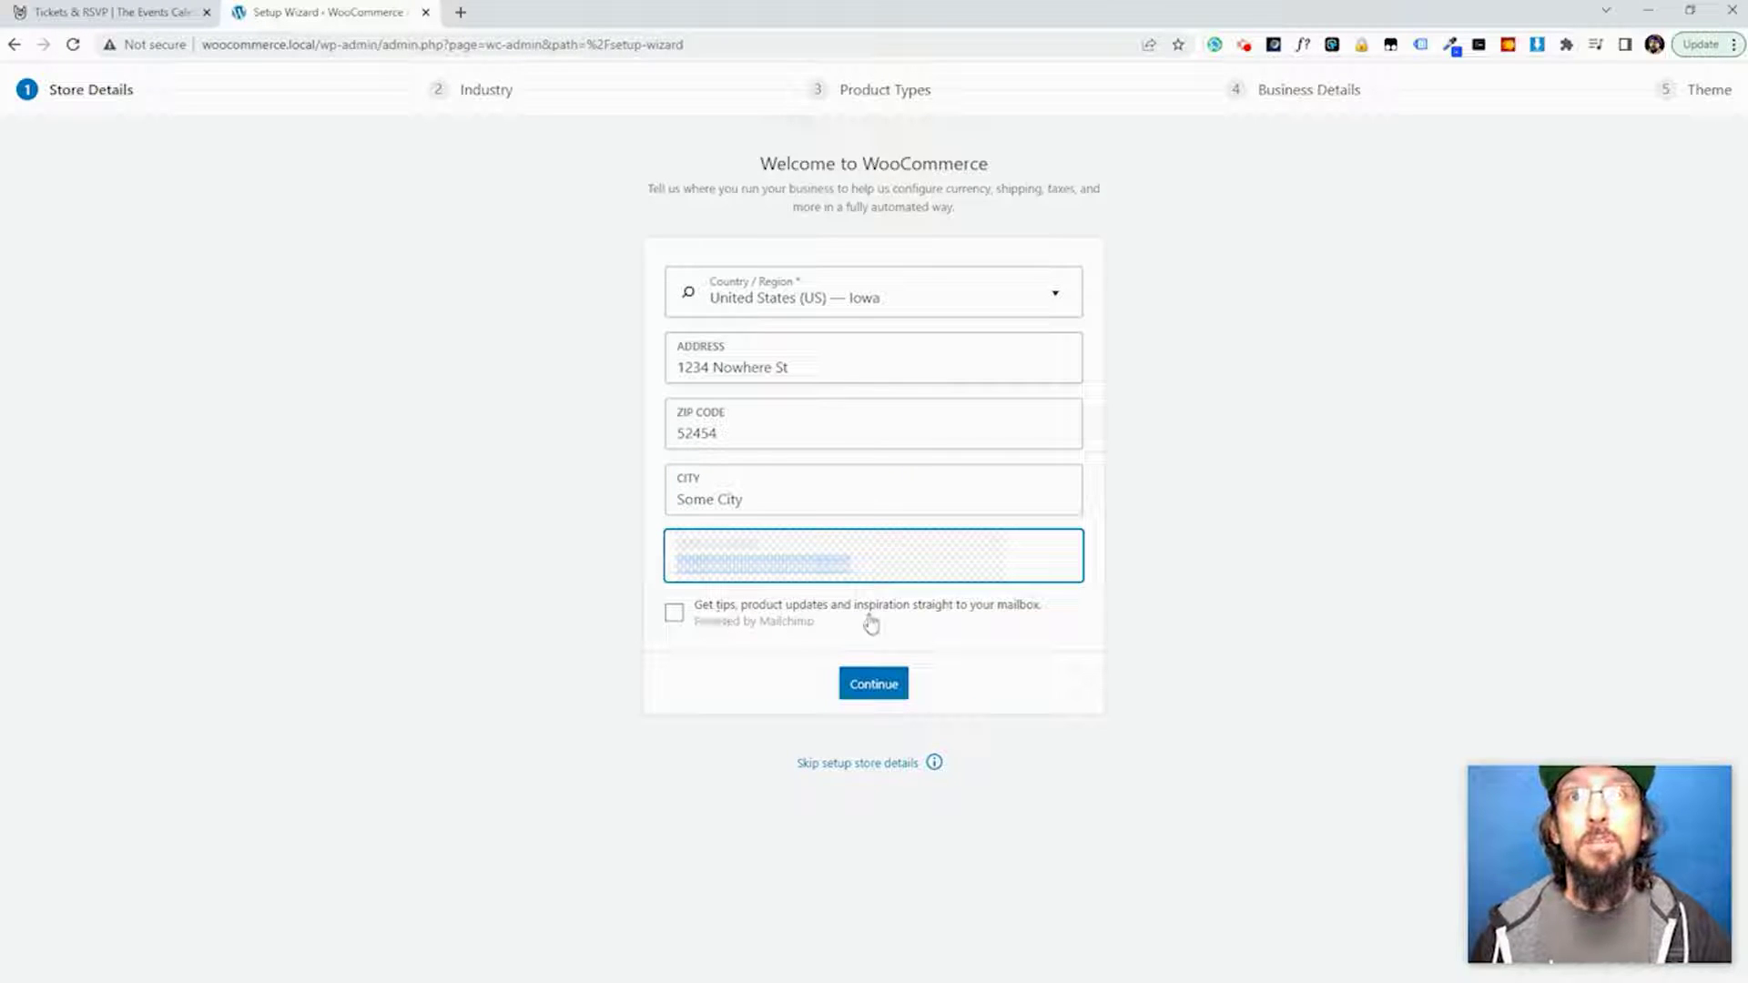
left_click(895, 679)
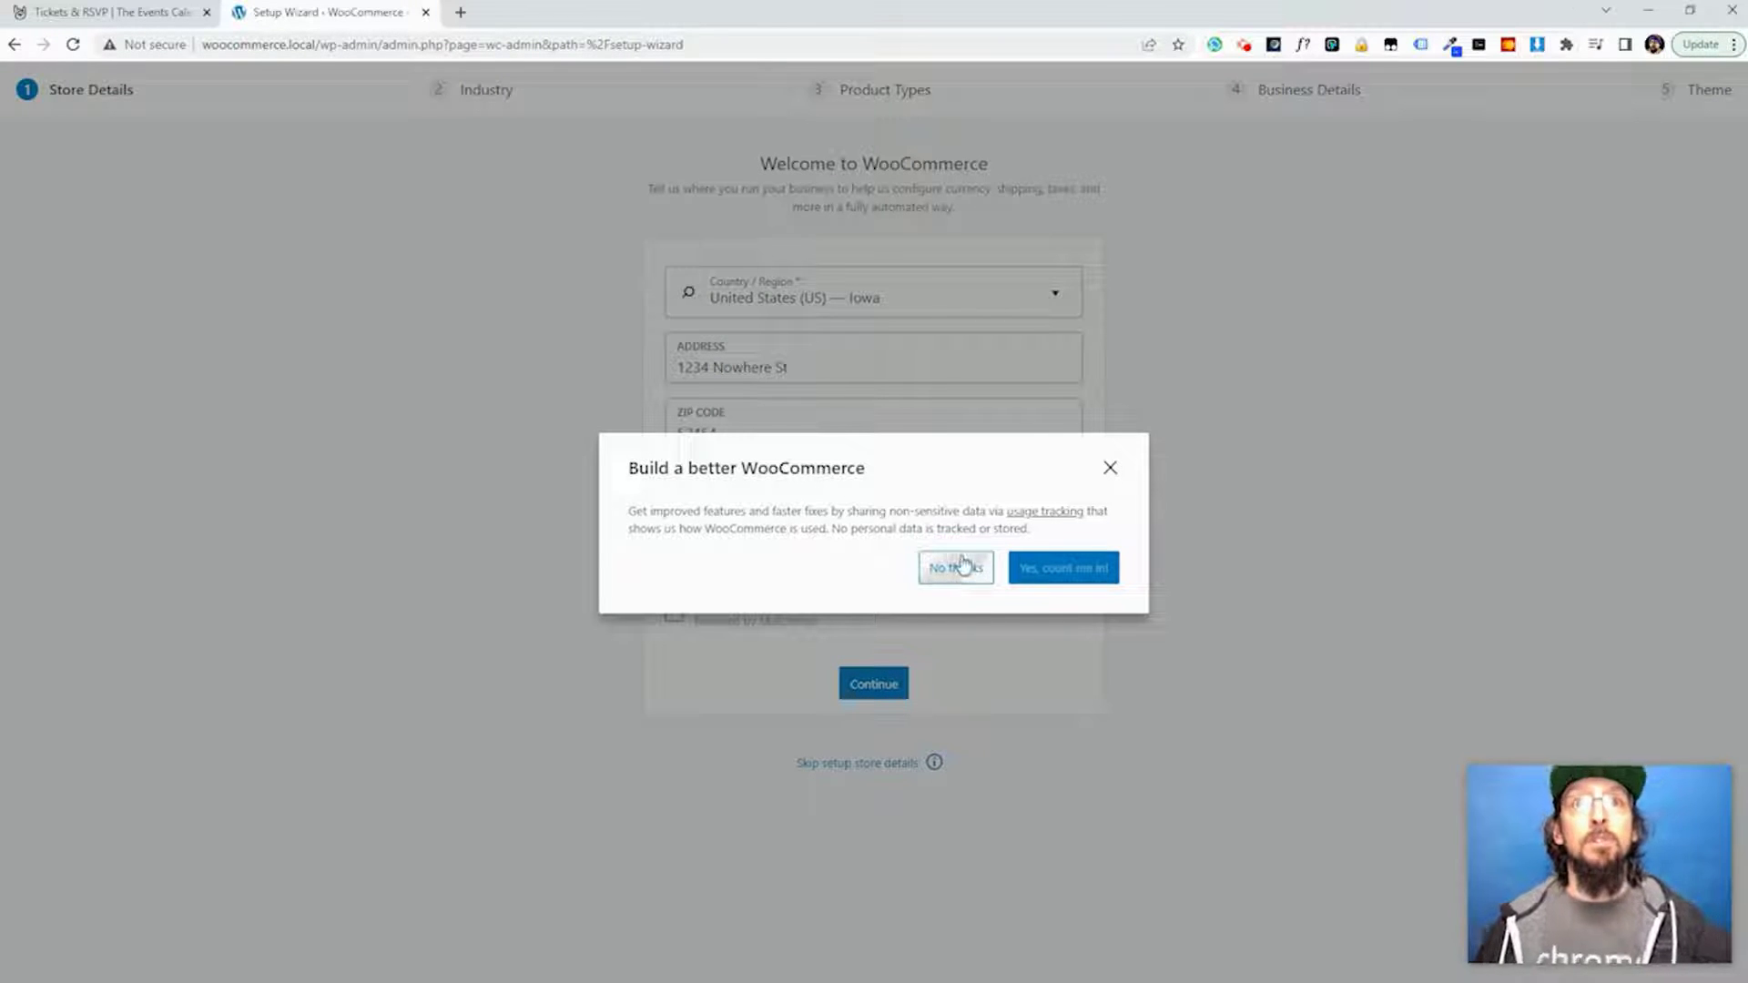
left_click(952, 568)
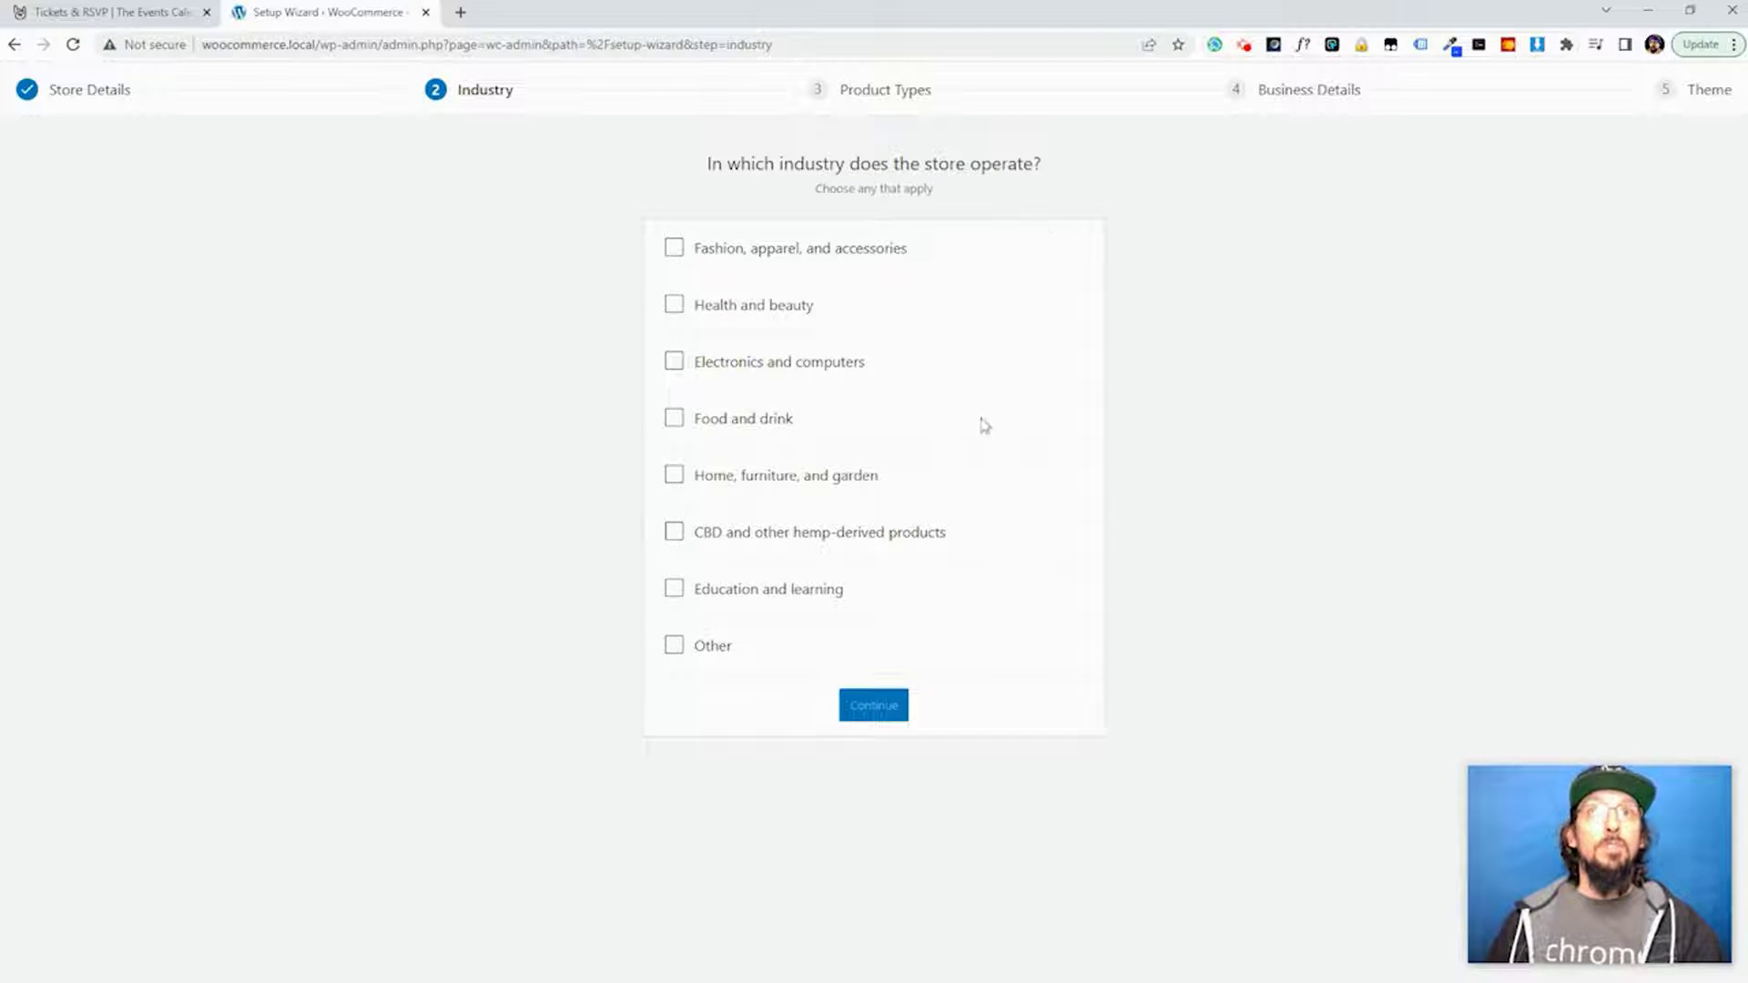
Select Food and drink as the store industry and continue to Product Types.
left_click(674, 420)
left_click(871, 707)
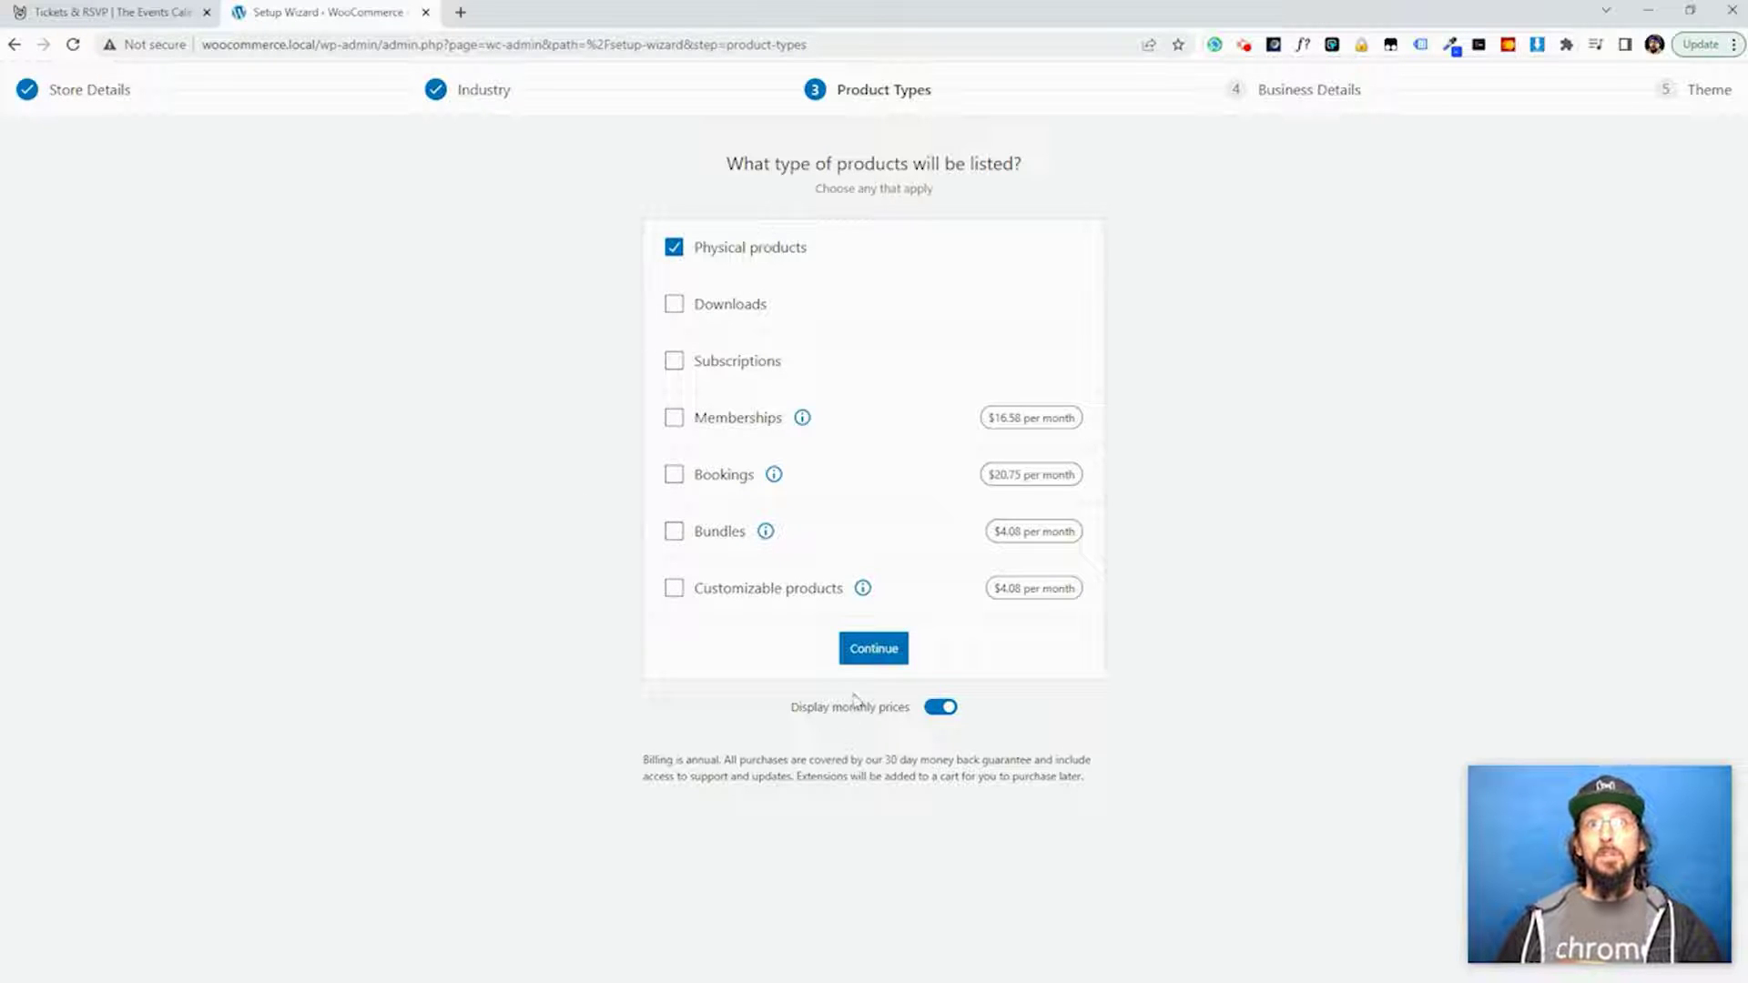
Keep Physical products and set business details: 1 - 10 products, not selling elsewhere.
left_click(872, 649)
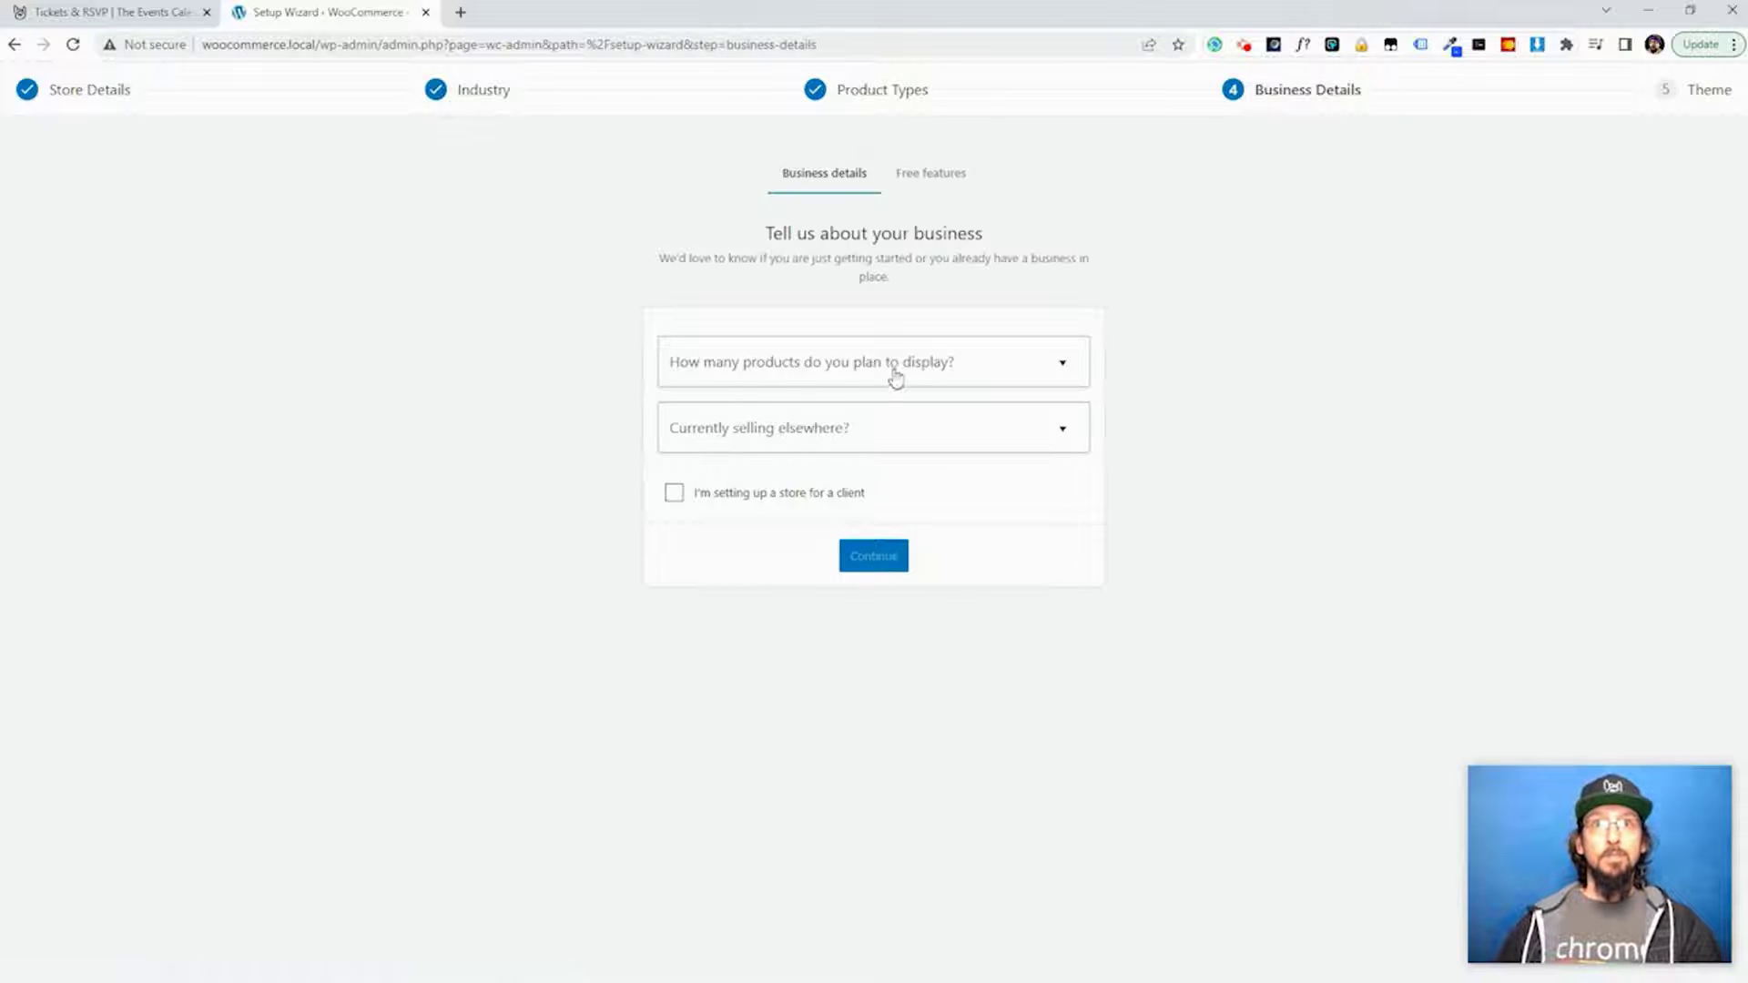
left_click(890, 372)
left_click(702, 468)
left_click(757, 436)
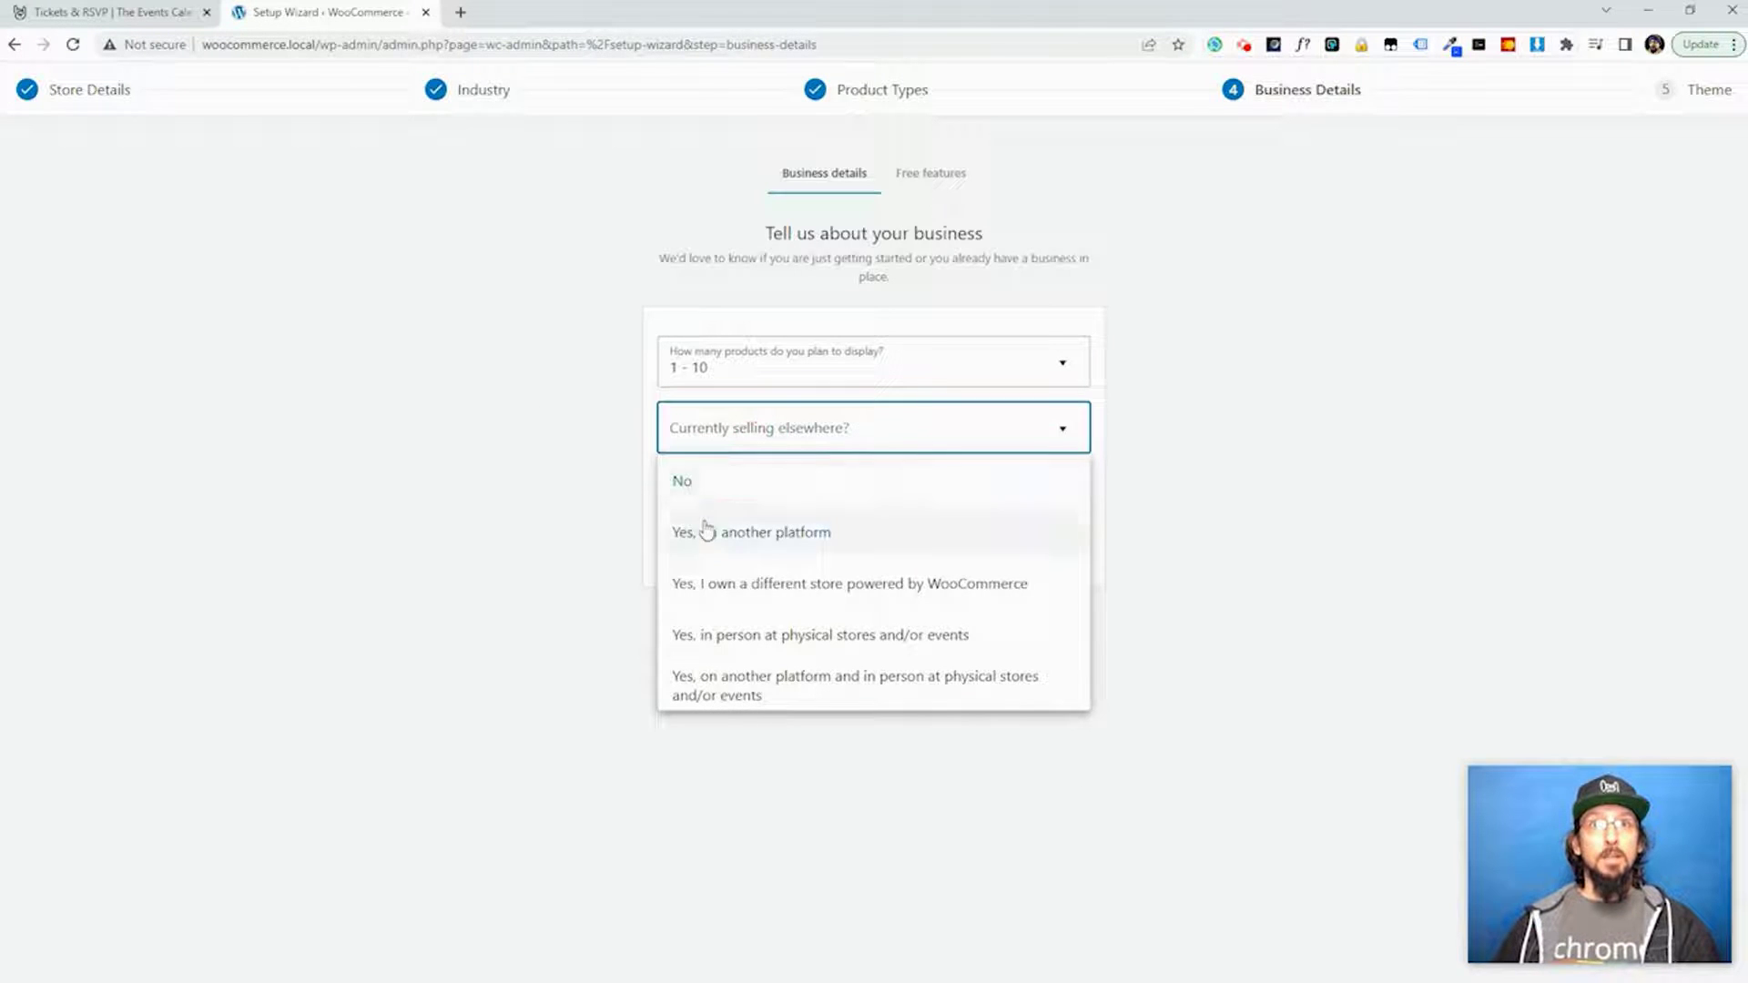
left_click(682, 480)
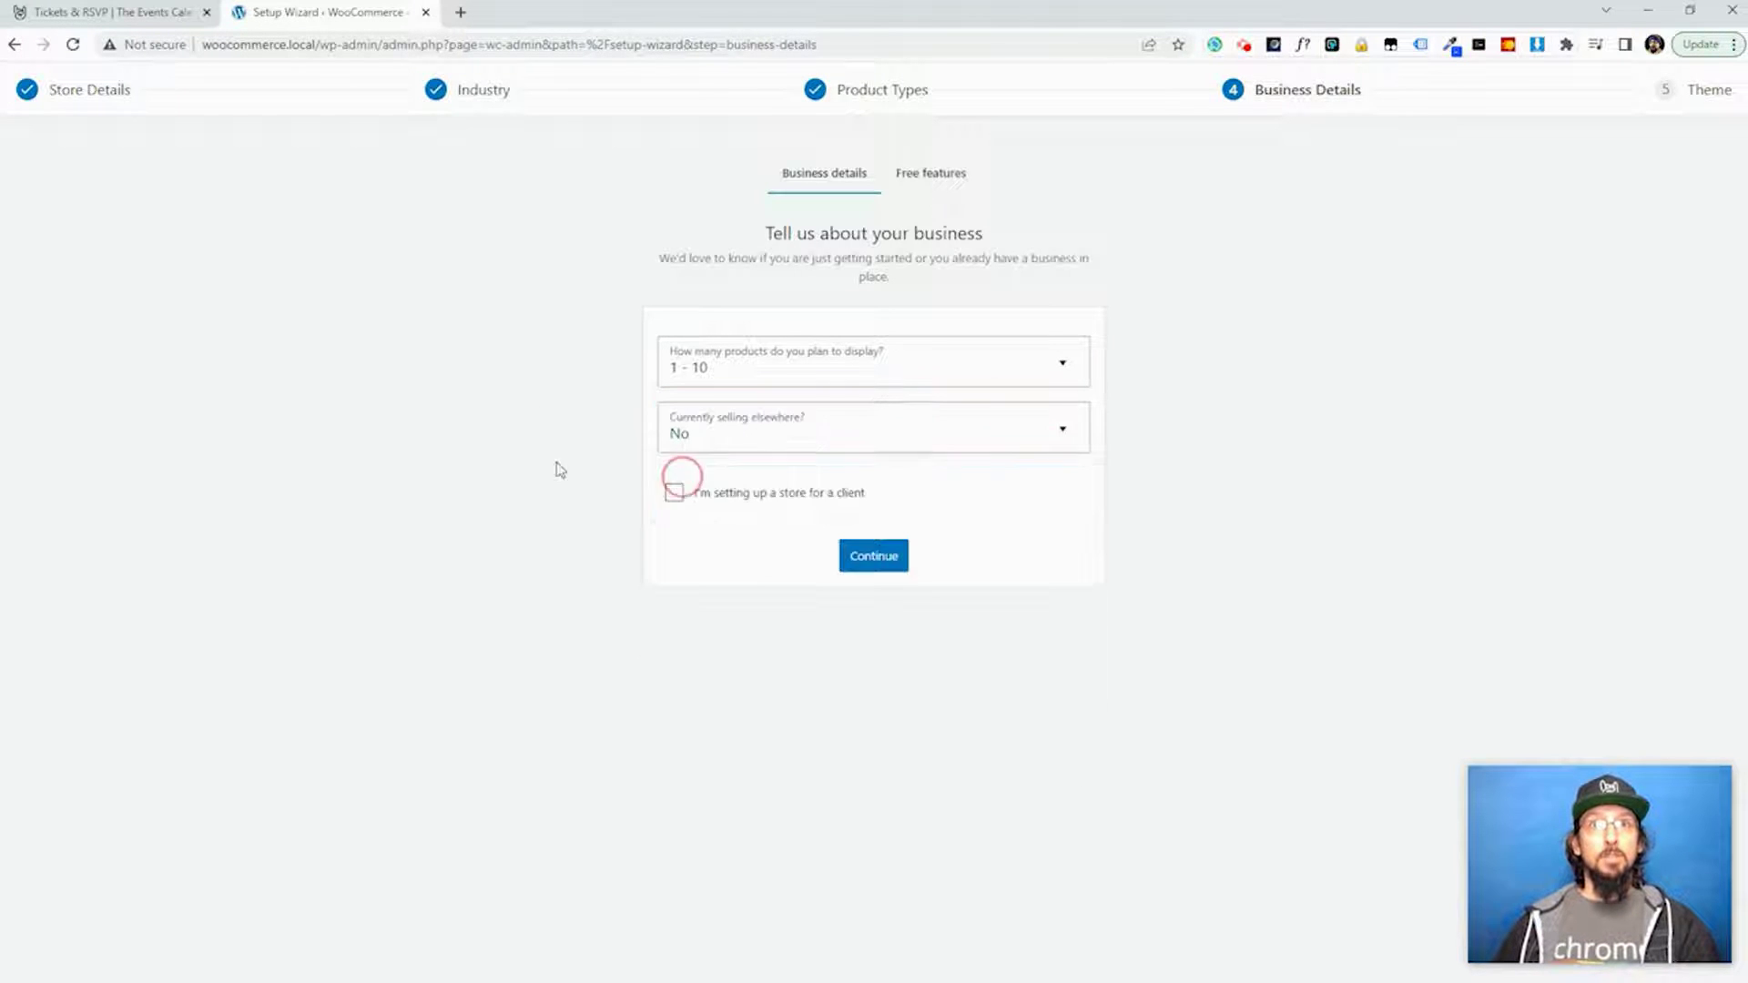
left_click(883, 552)
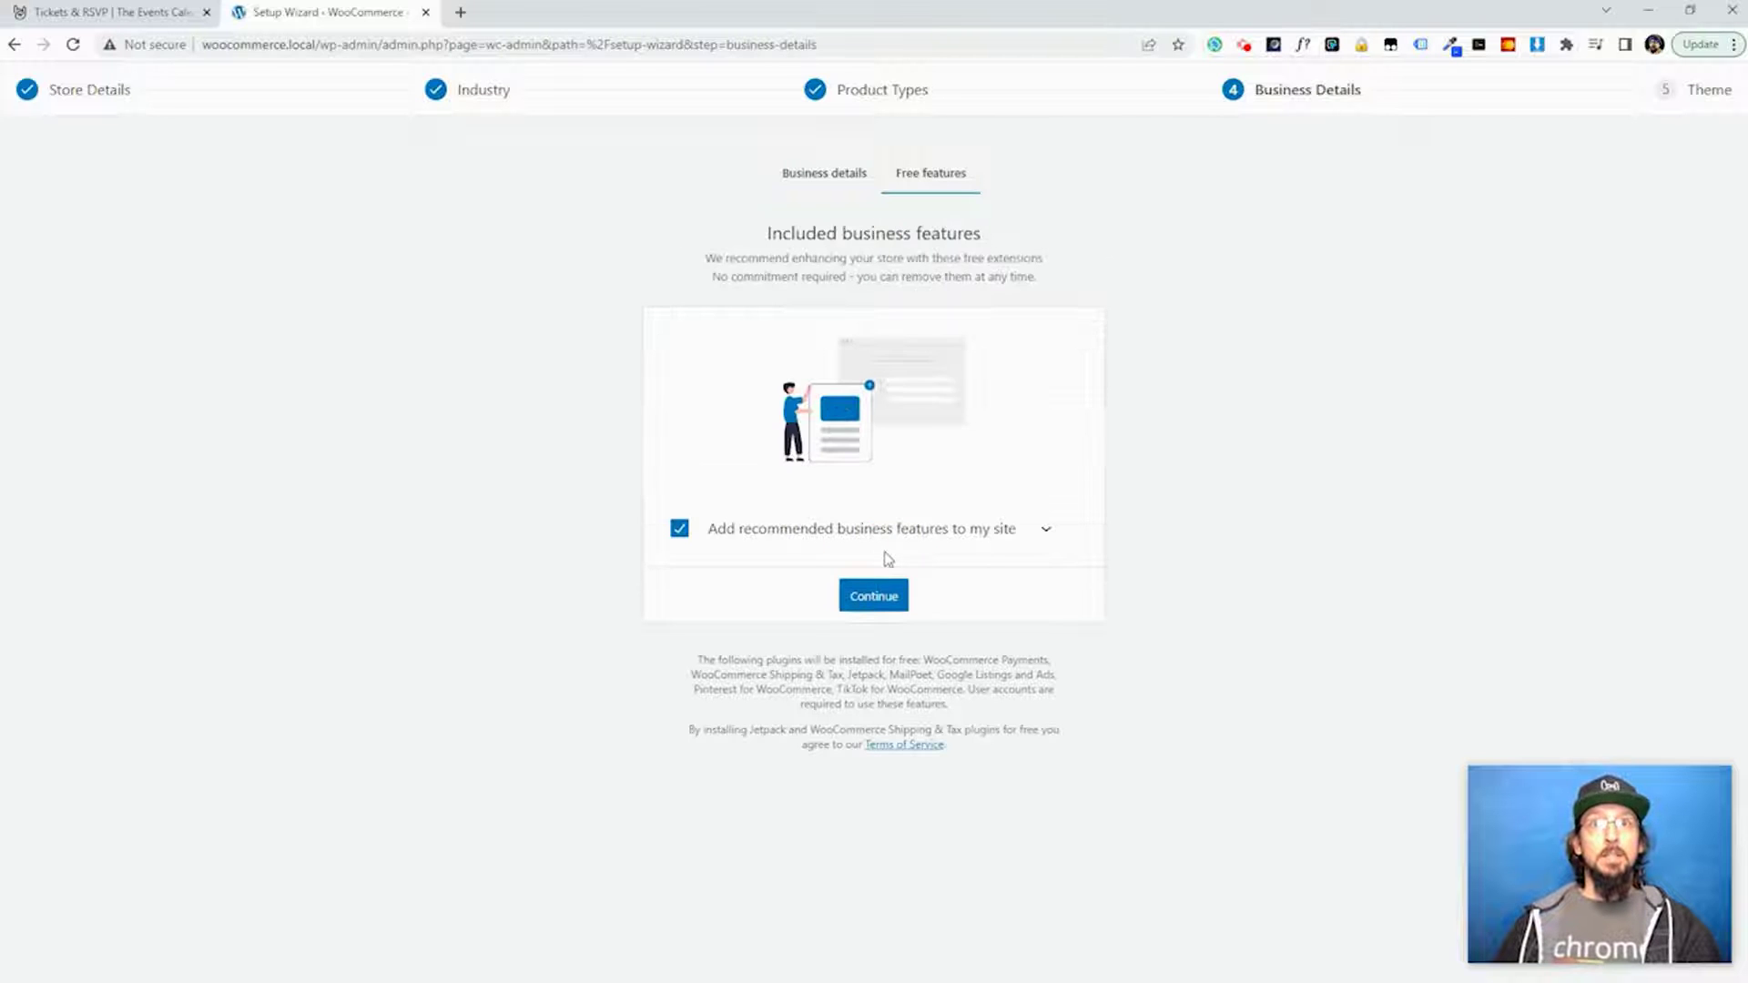
Deselect all recommended free extensions except WooCommerce Payments, then continue to the theme step.
left_click(1045, 530)
scroll(763, 491, "down", 2)
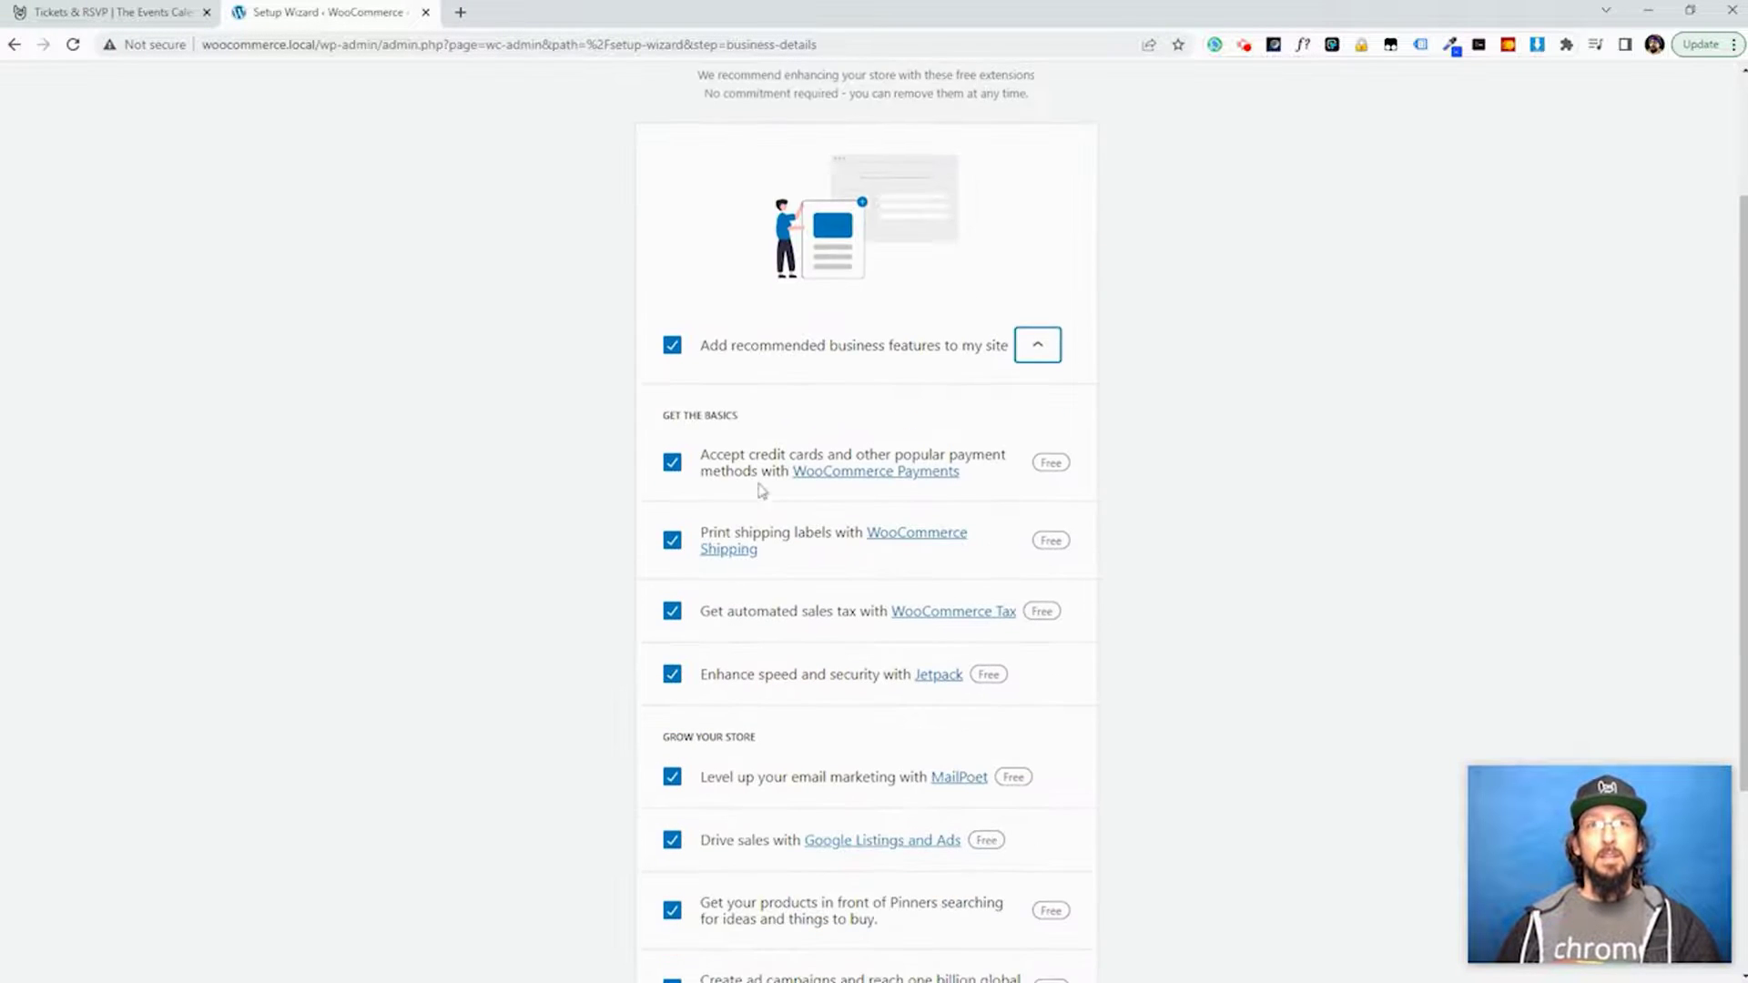
left_click(671, 349)
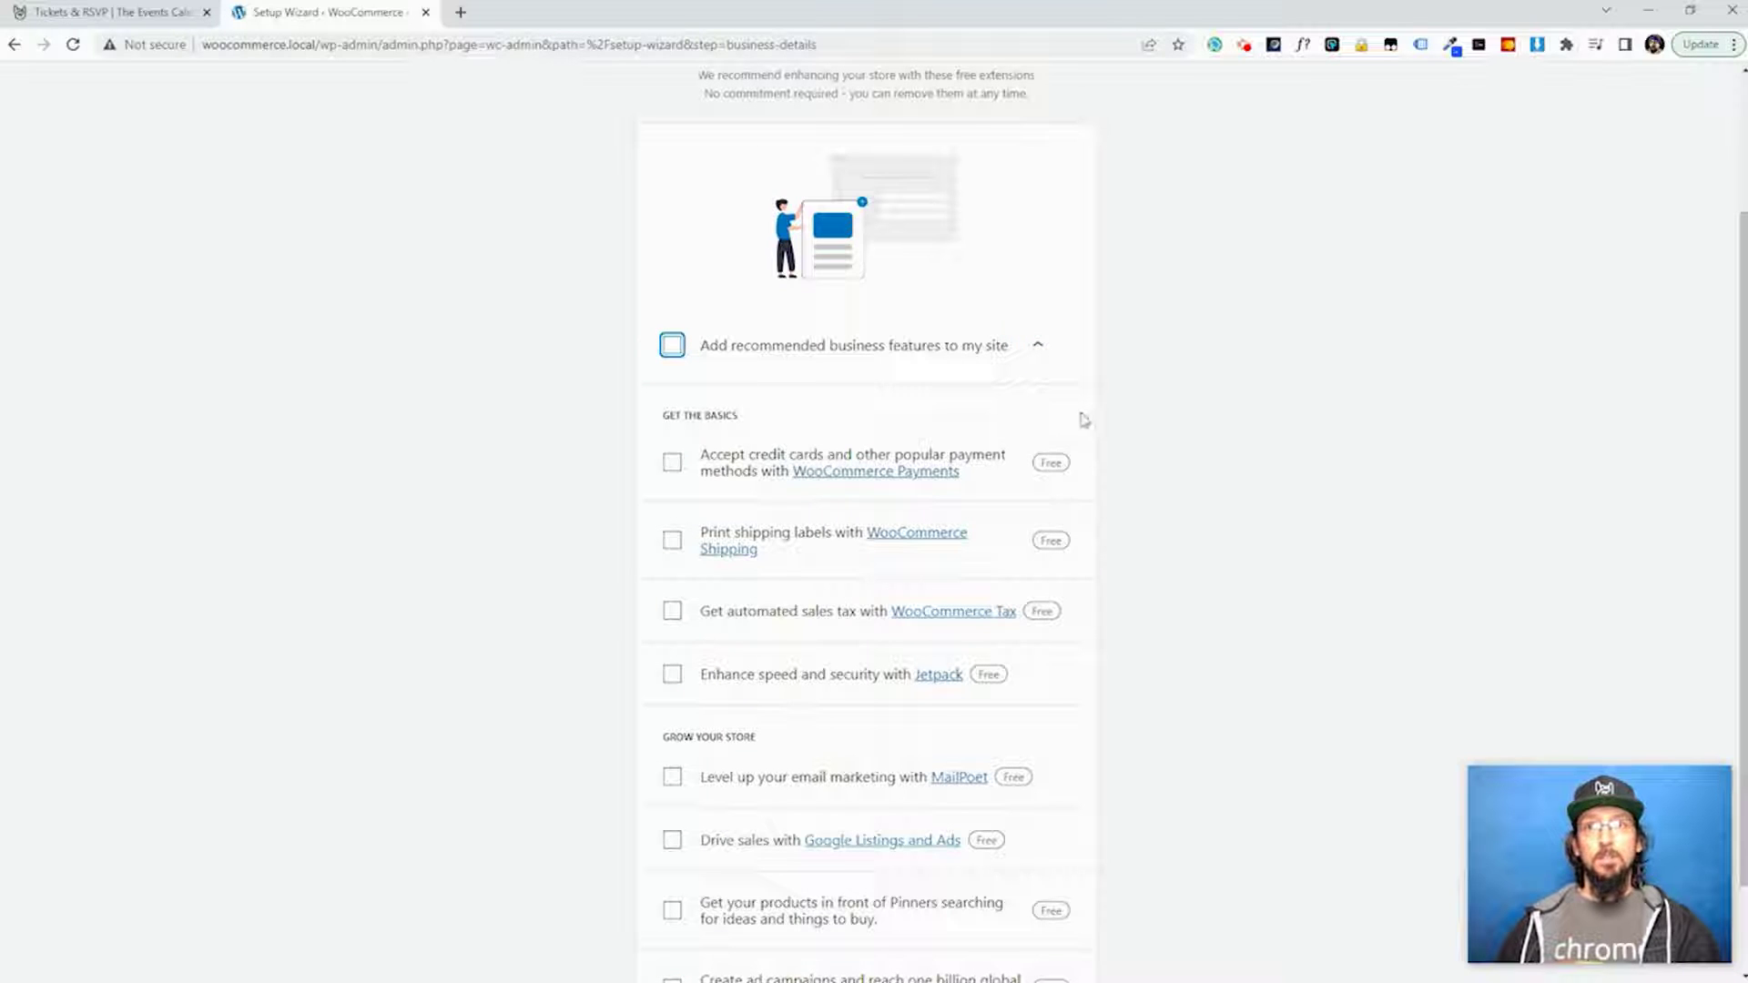
left_click(673, 466)
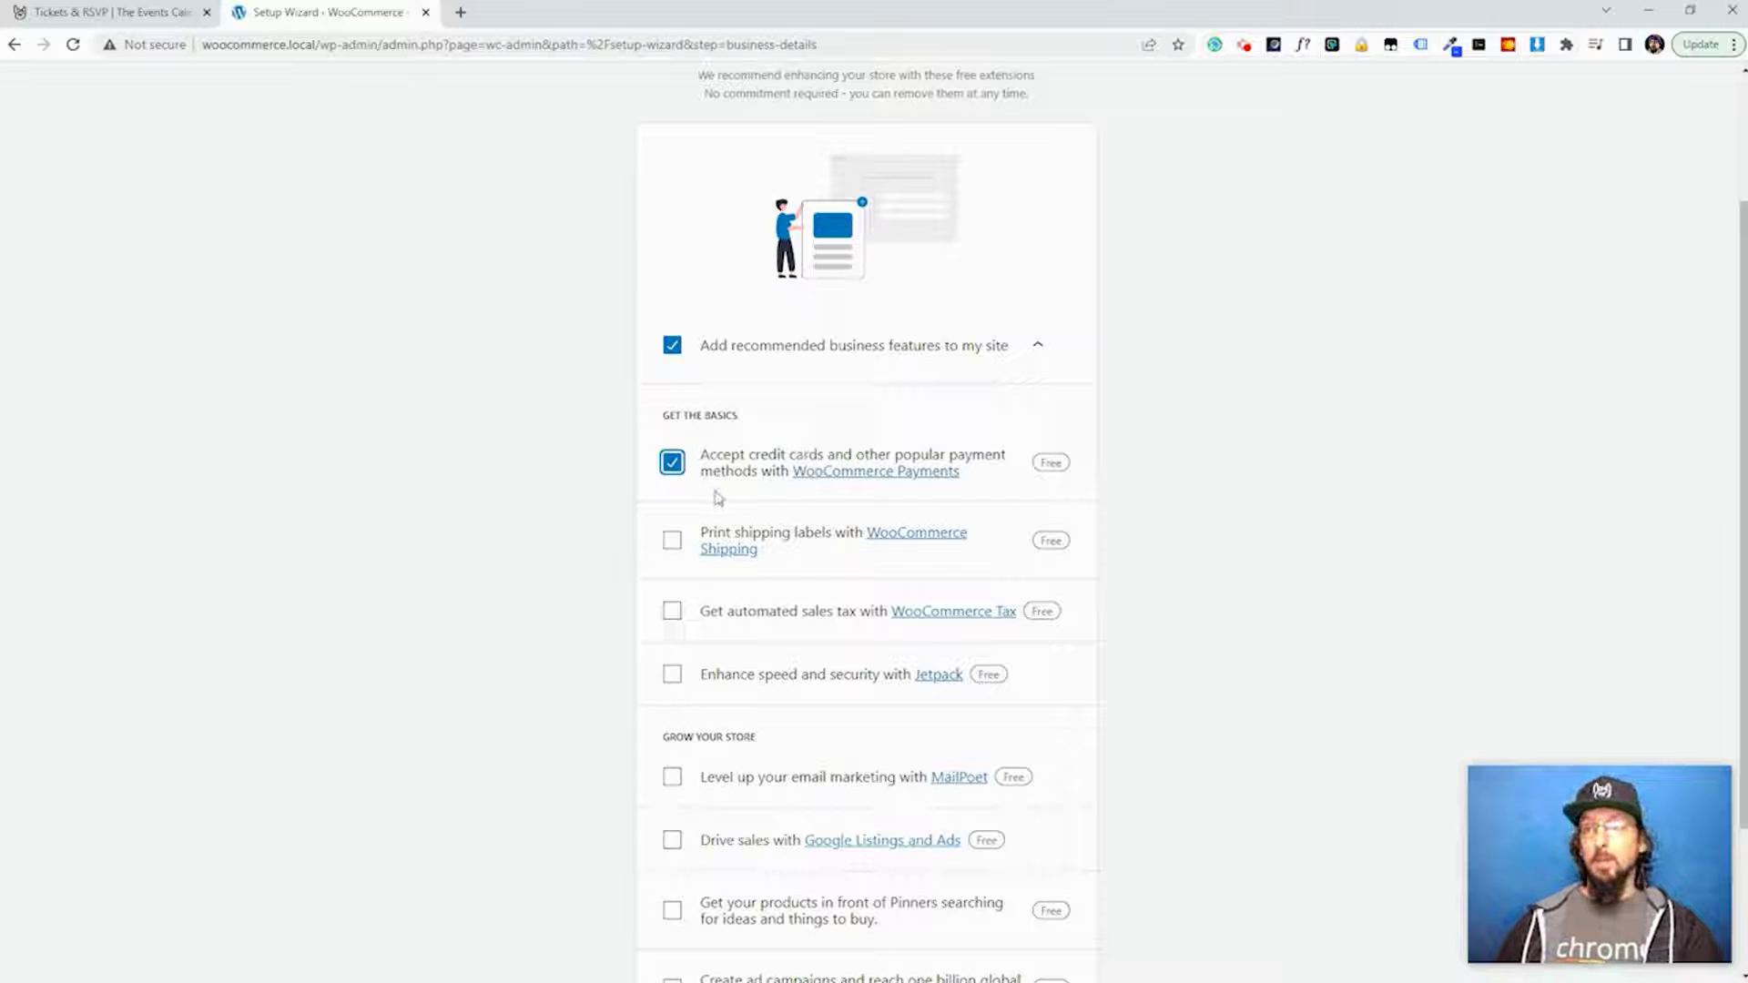
scroll(747, 455, "down", 3)
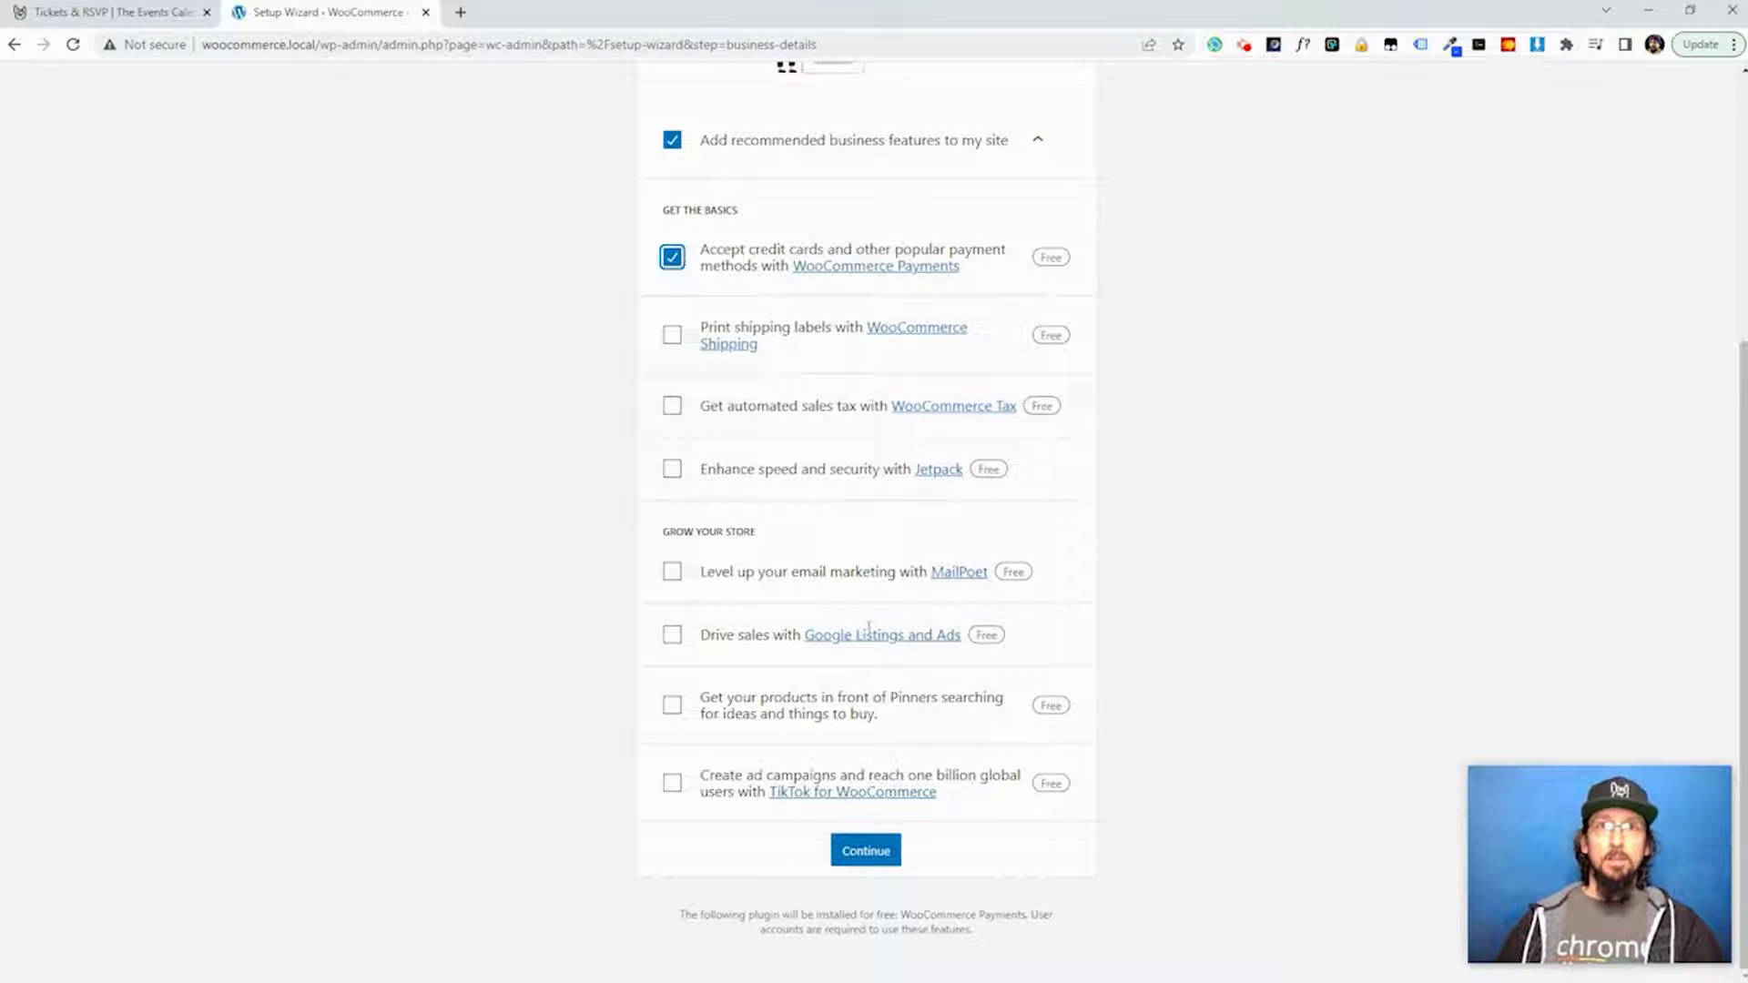
left_click(863, 854)
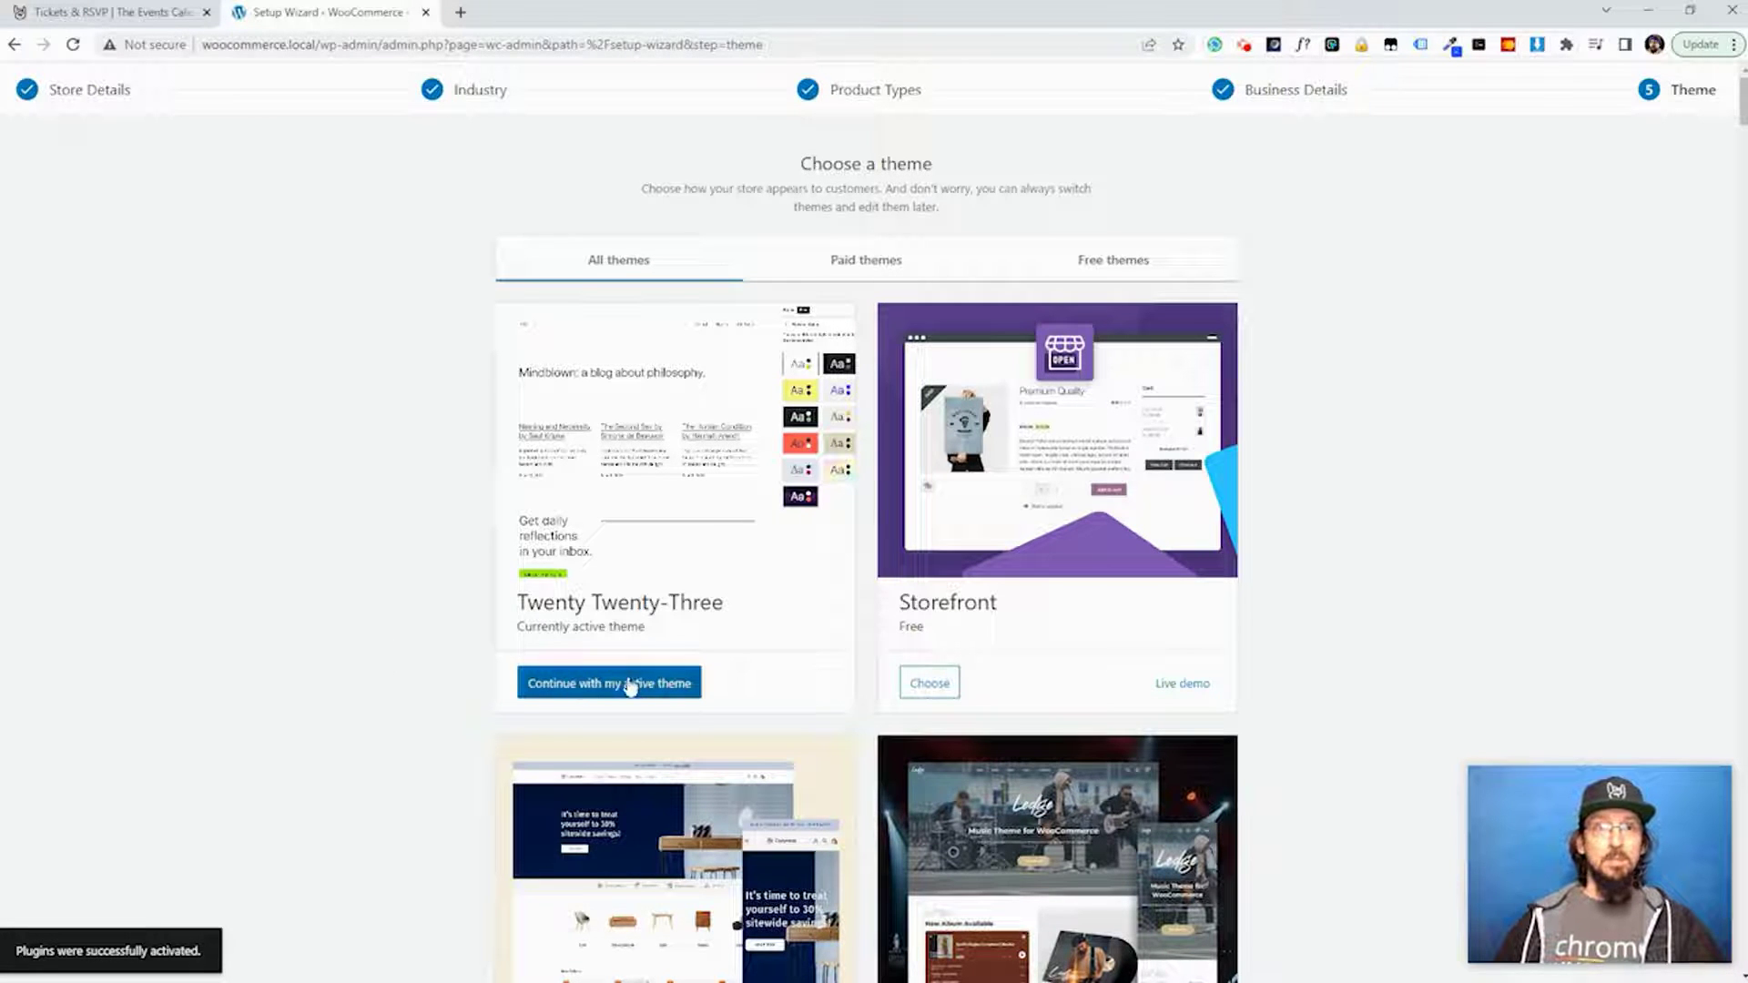
Keep the active Twenty Twenty-Three theme to finish setup, then go to WooCommerce Settings.
left_click(577, 687)
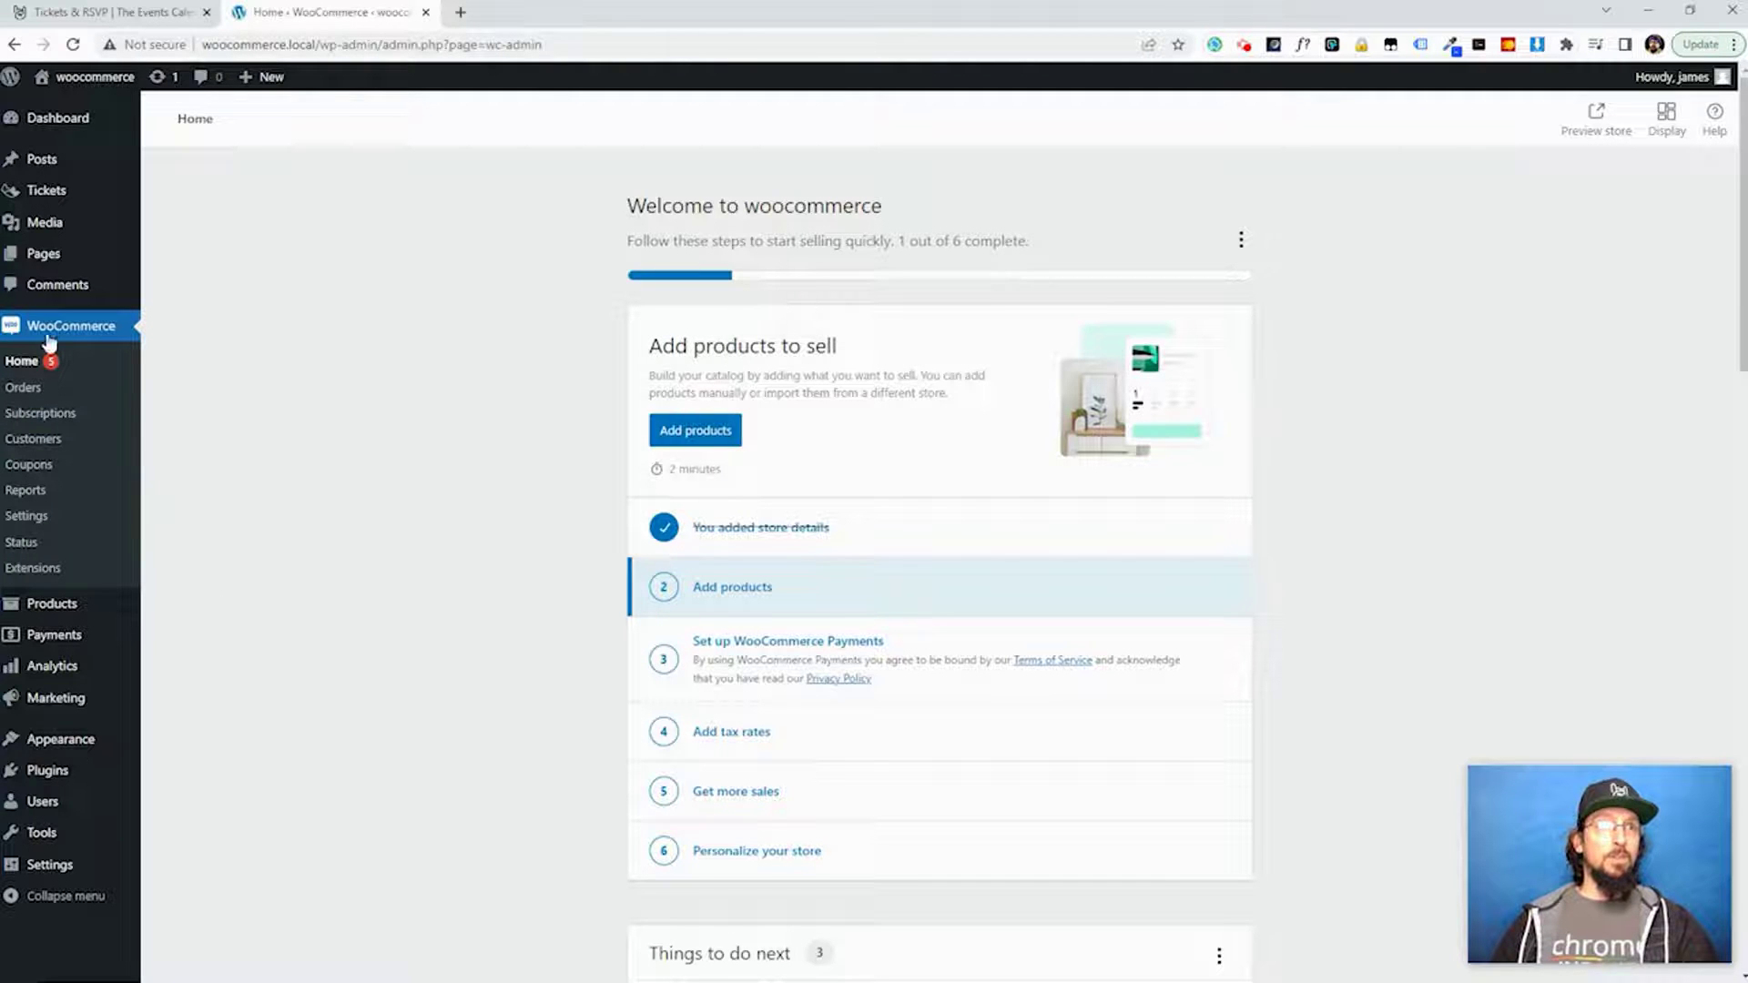
left_click(39, 521)
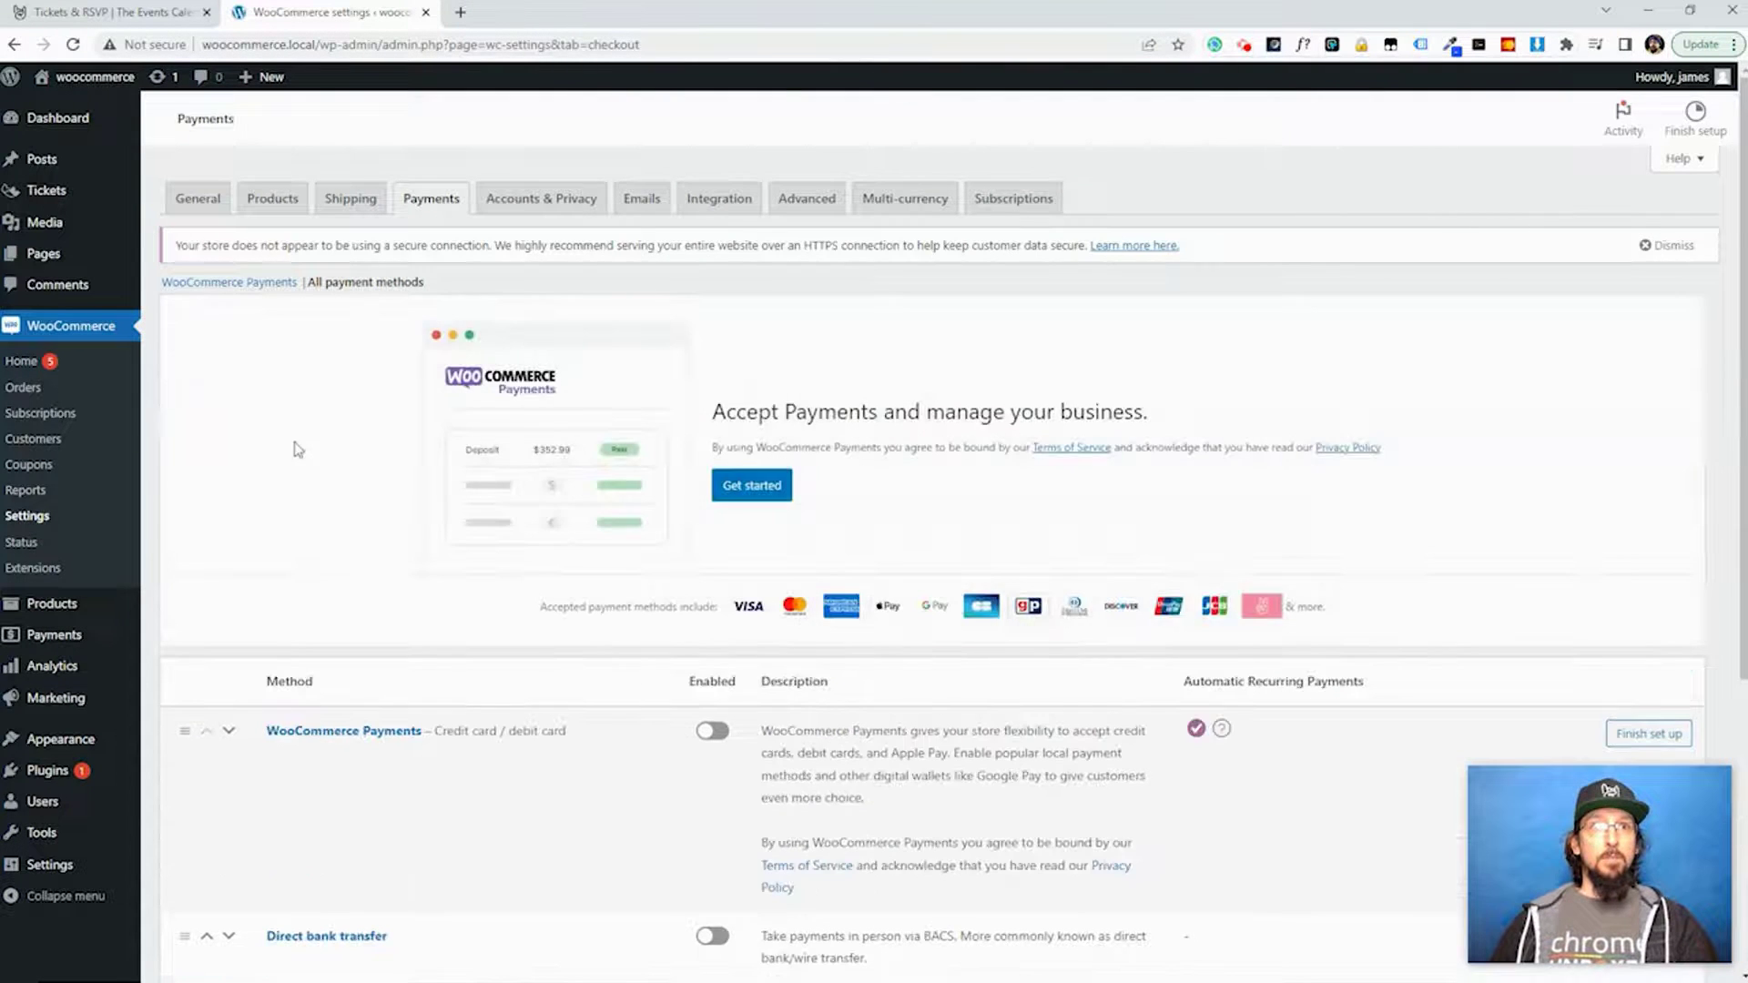
Scroll to the payment methods table and open 'Discover other payment providers' in a new tab.
scroll(285, 455, "down", 3)
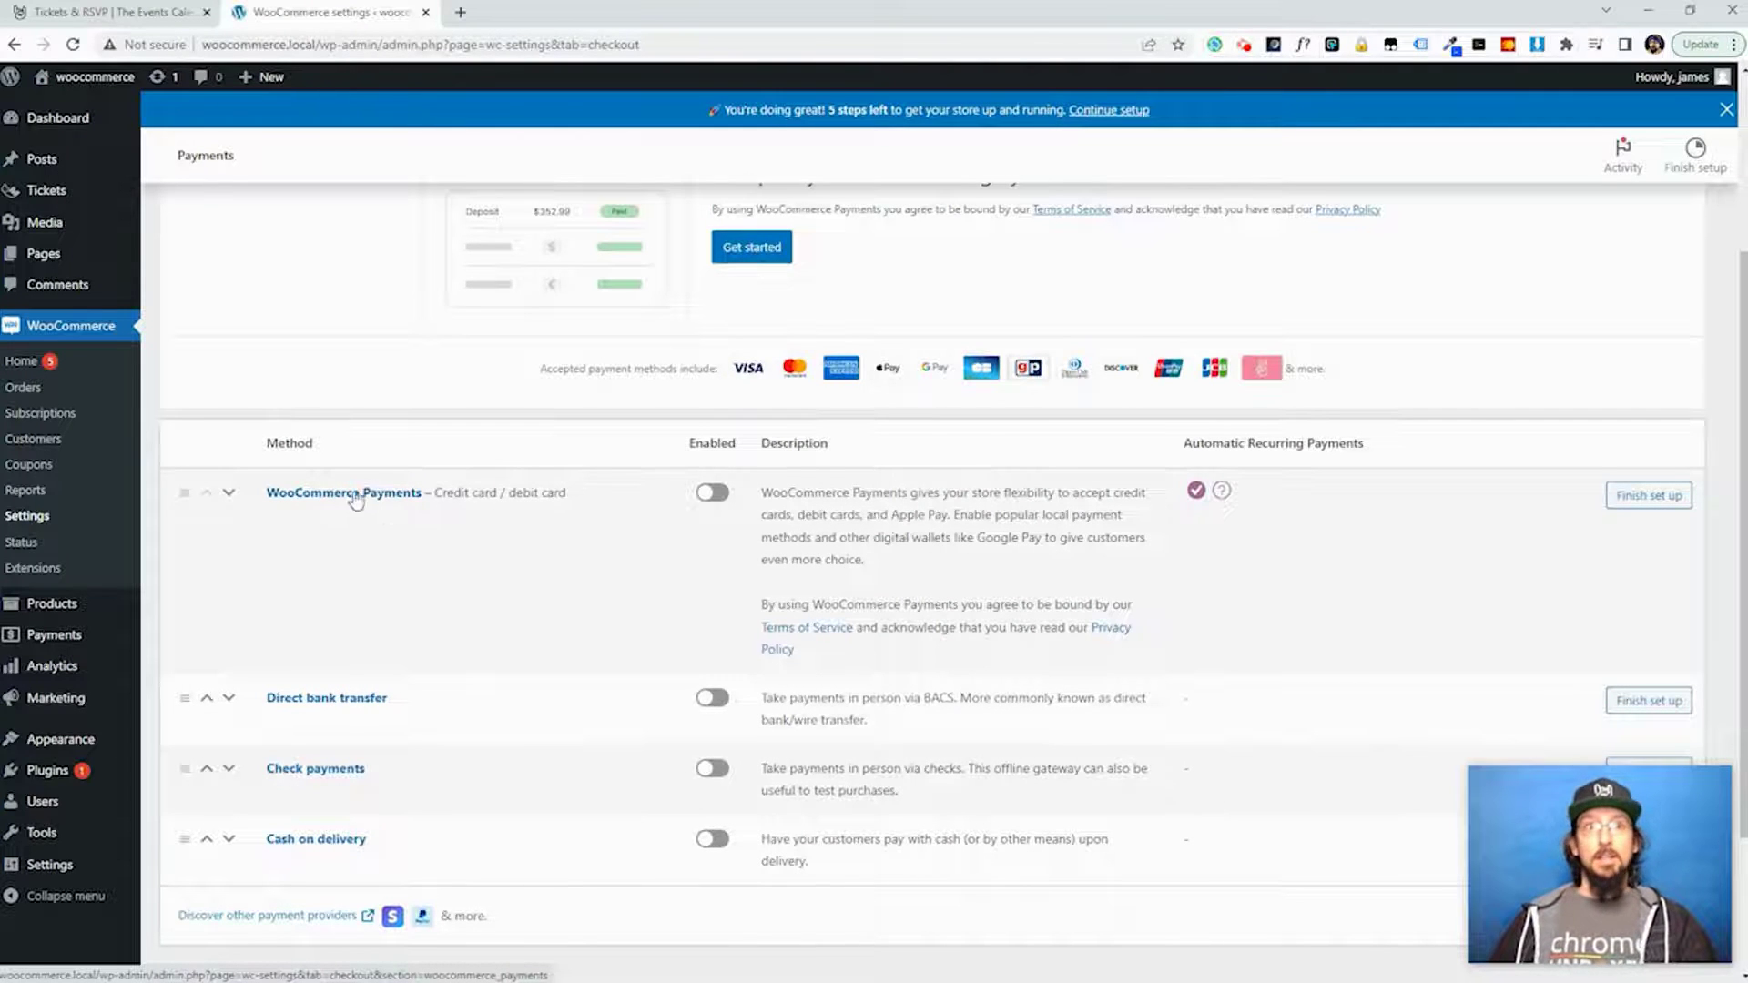
scroll(358, 500, "down", 2)
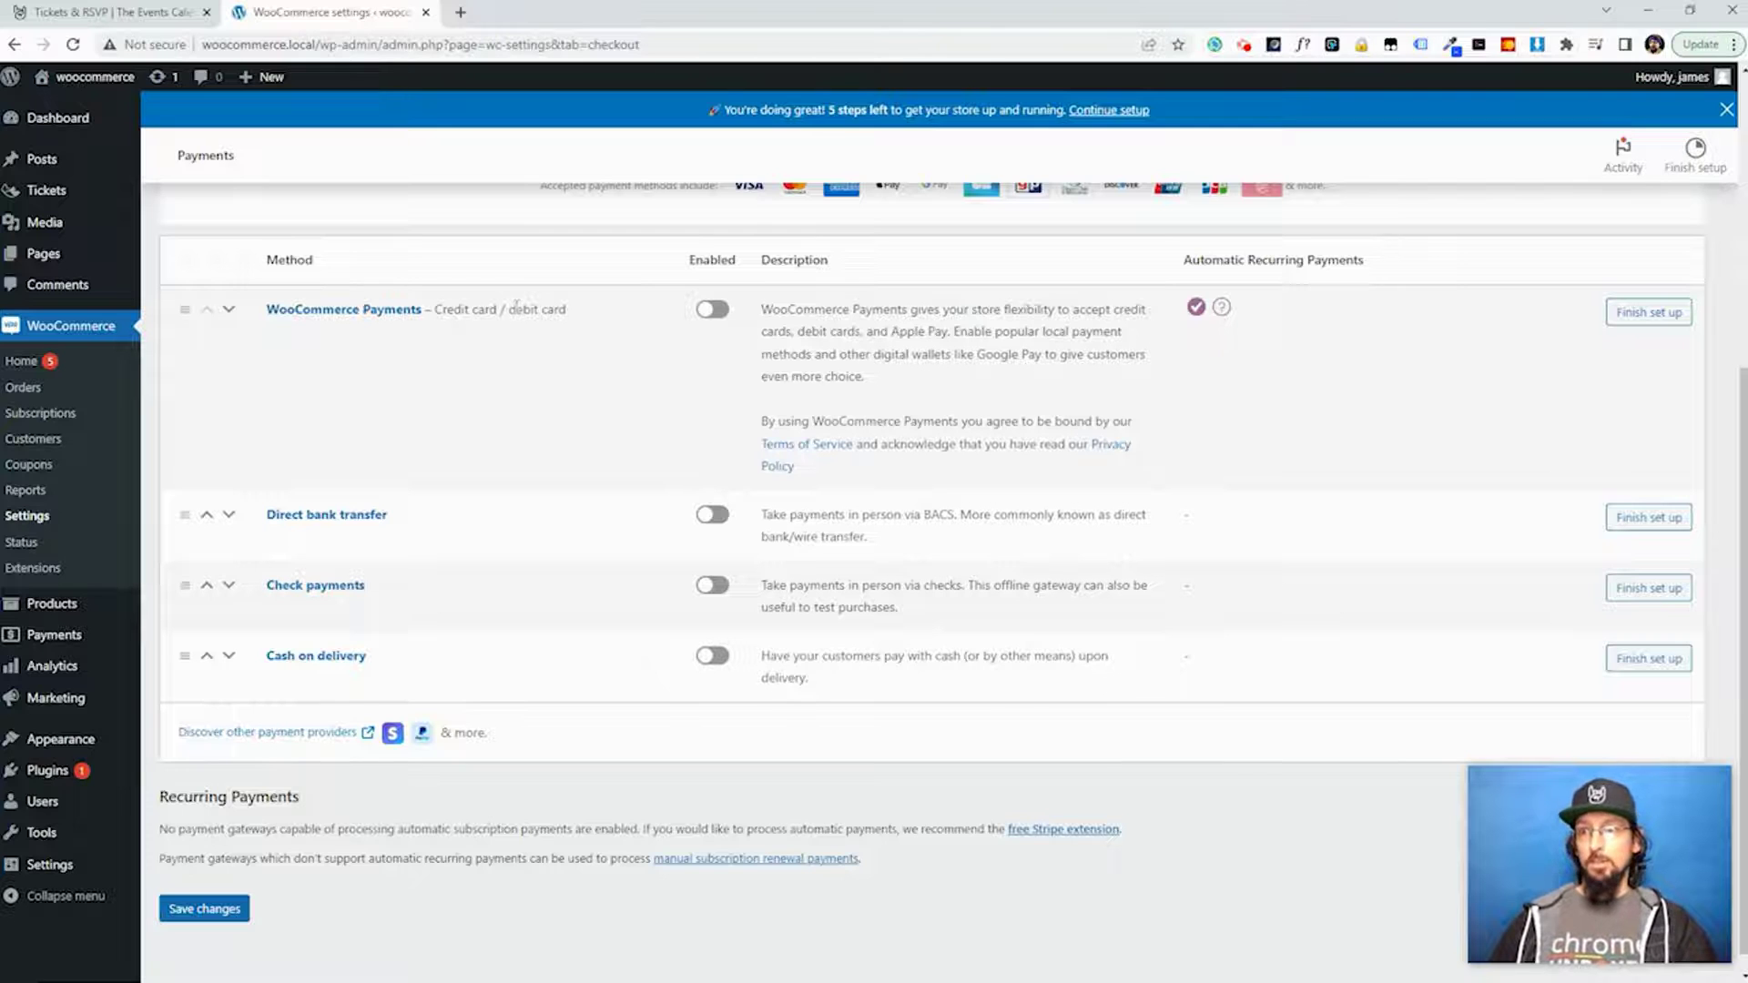
left_click(246, 734)
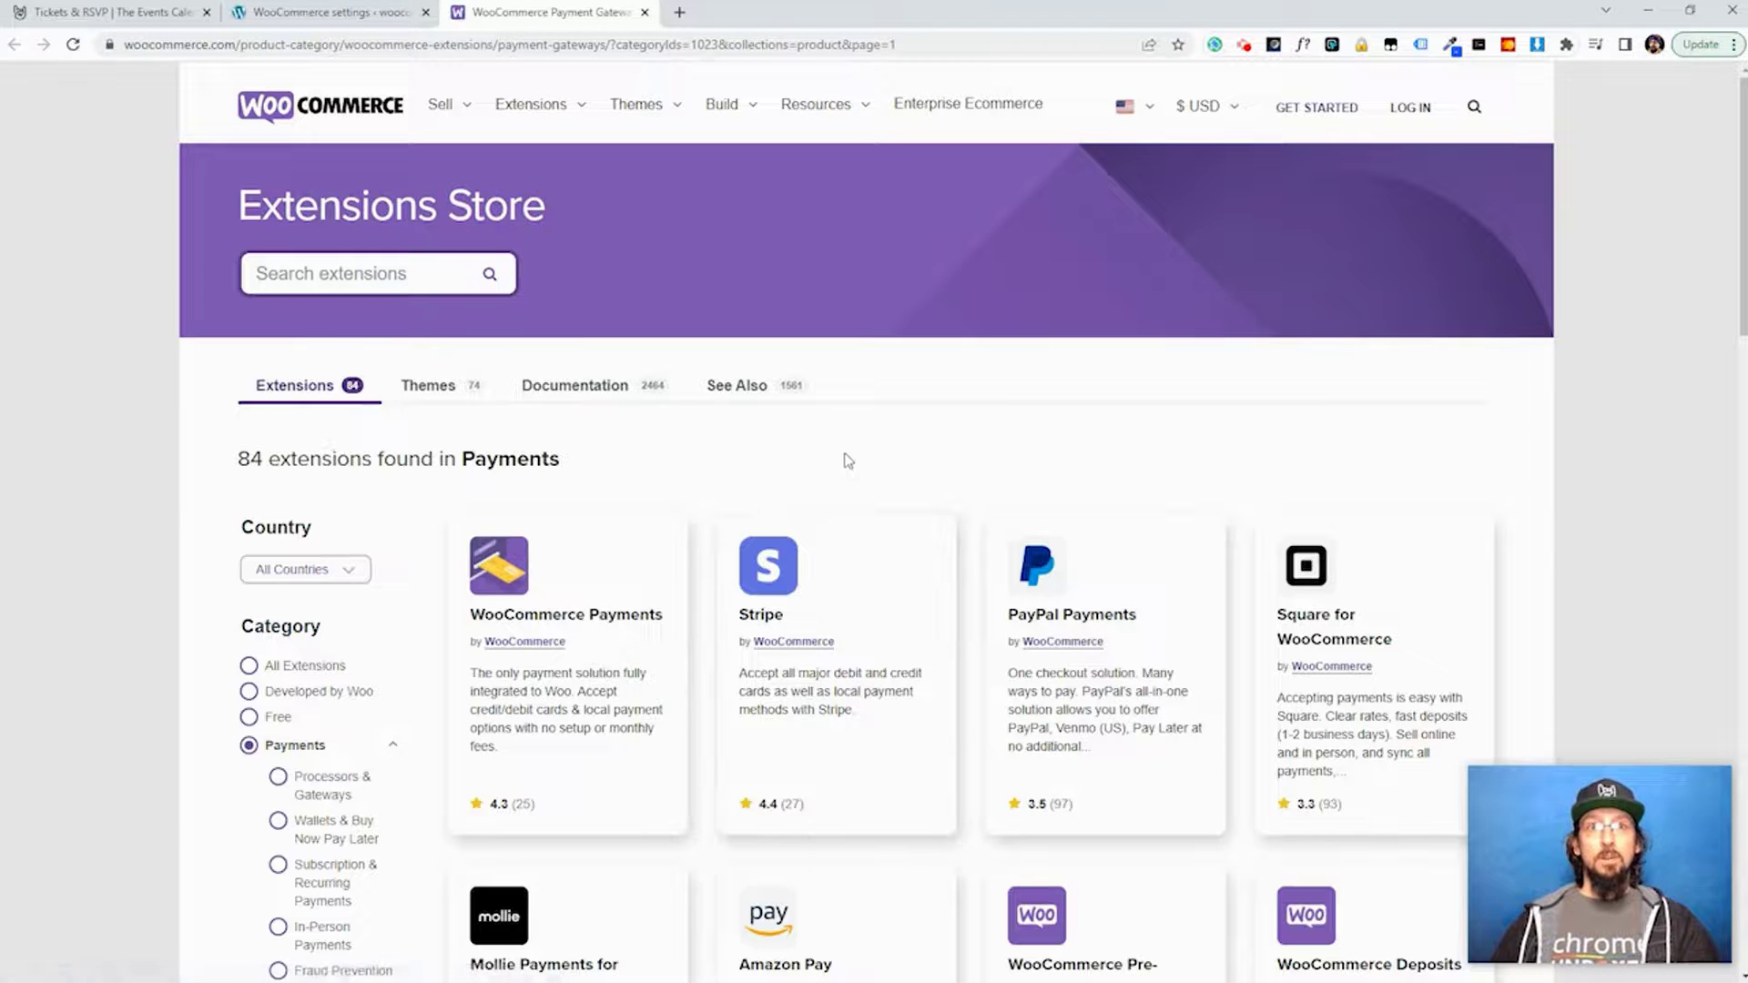
Browse the 84 payment extensions on WooCommerce.com, then close the store tab.
scroll(846, 456, "down", 2)
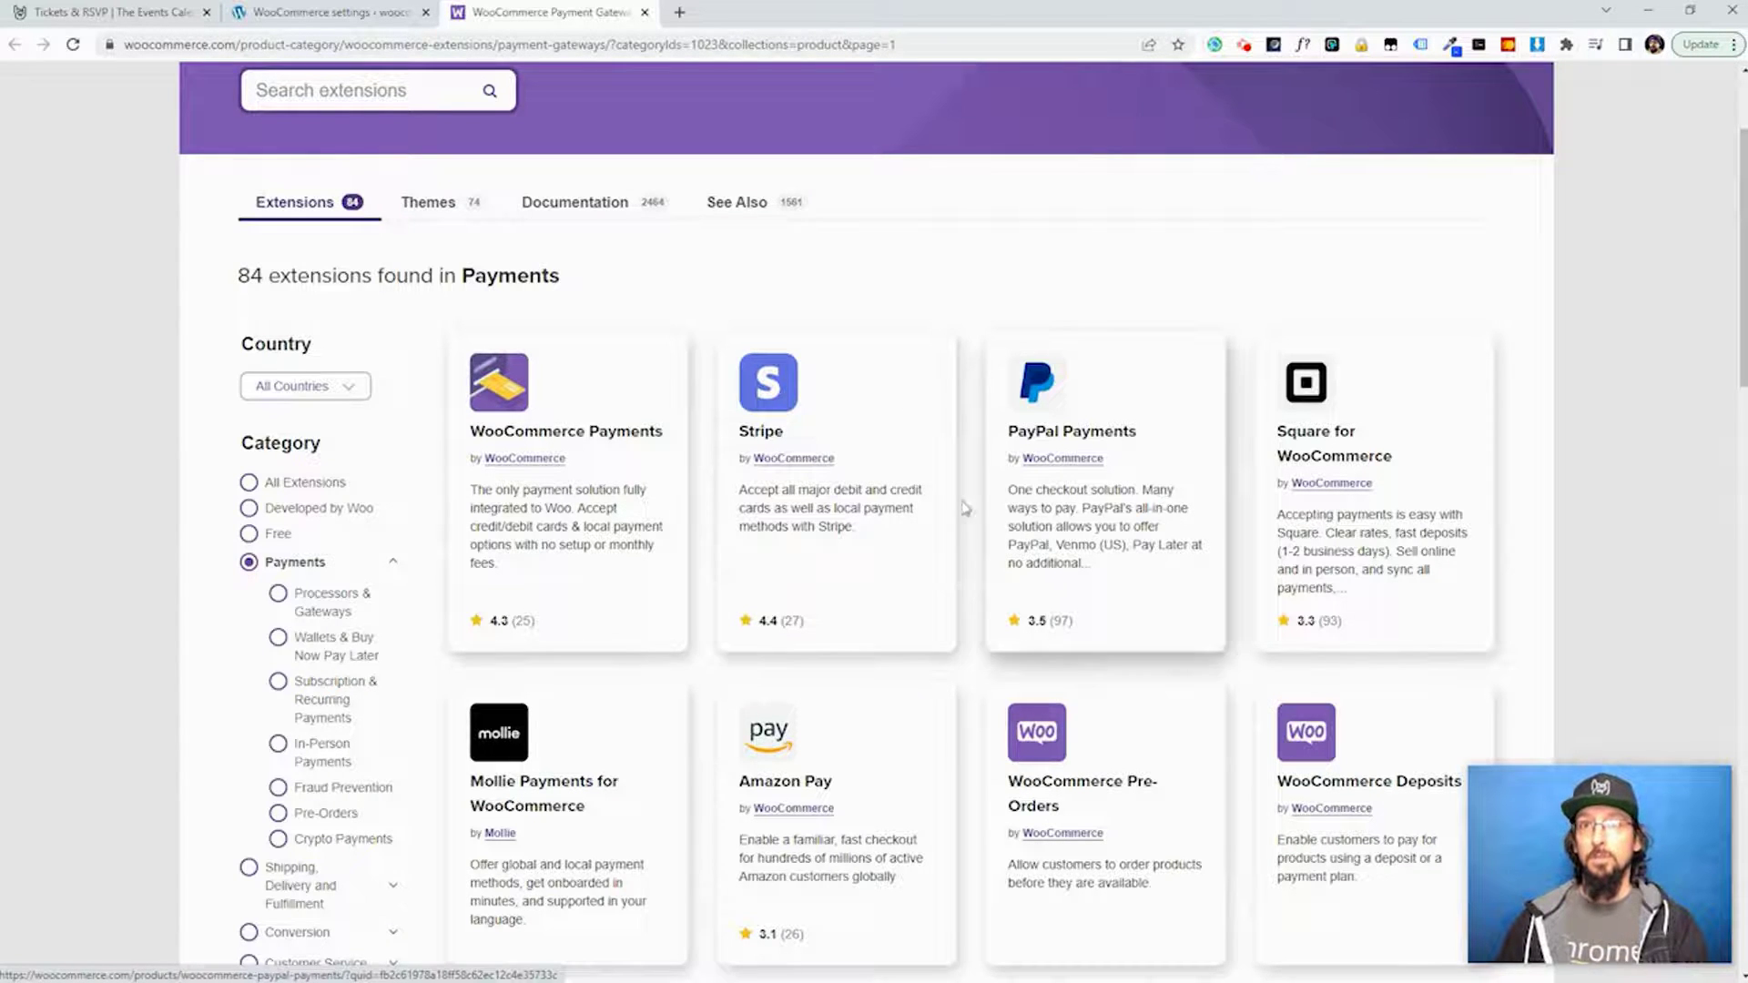
scroll(1084, 587, "down", 1)
scroll(1092, 410, "down", 2)
scroll(827, 500, "down", 1)
scroll(1164, 640, "down", 2)
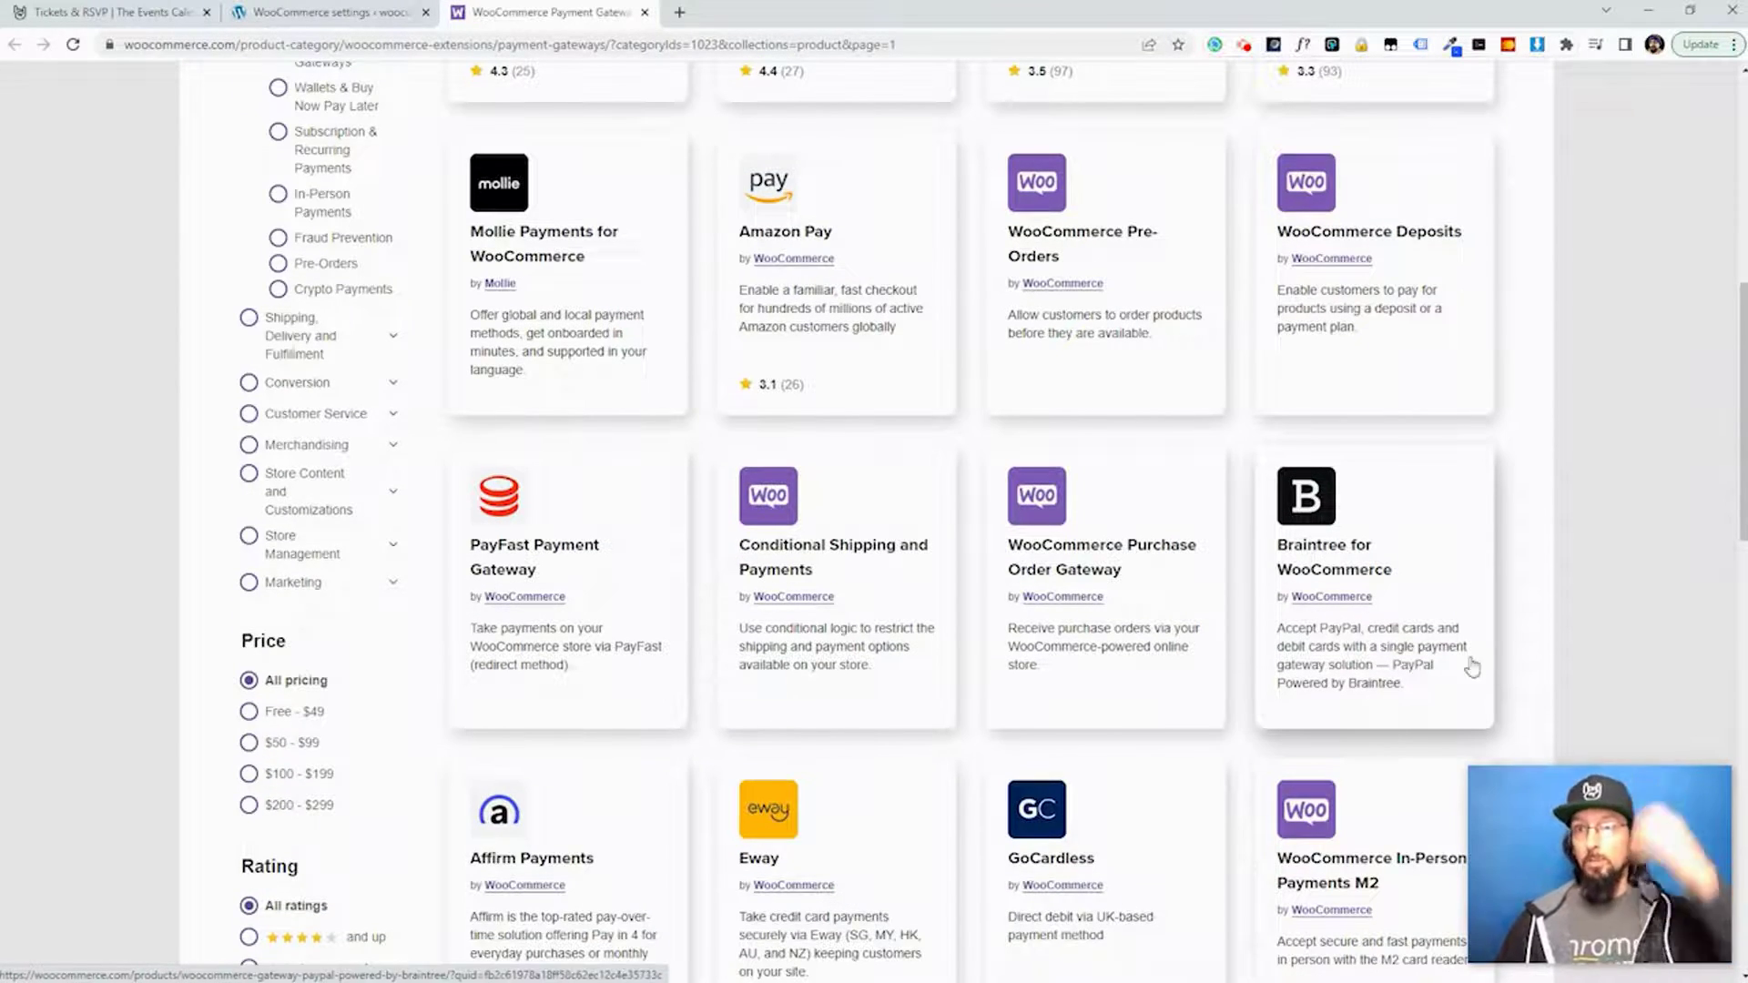
scroll(819, 610, "down", 2)
scroll(820, 619, "down", 2)
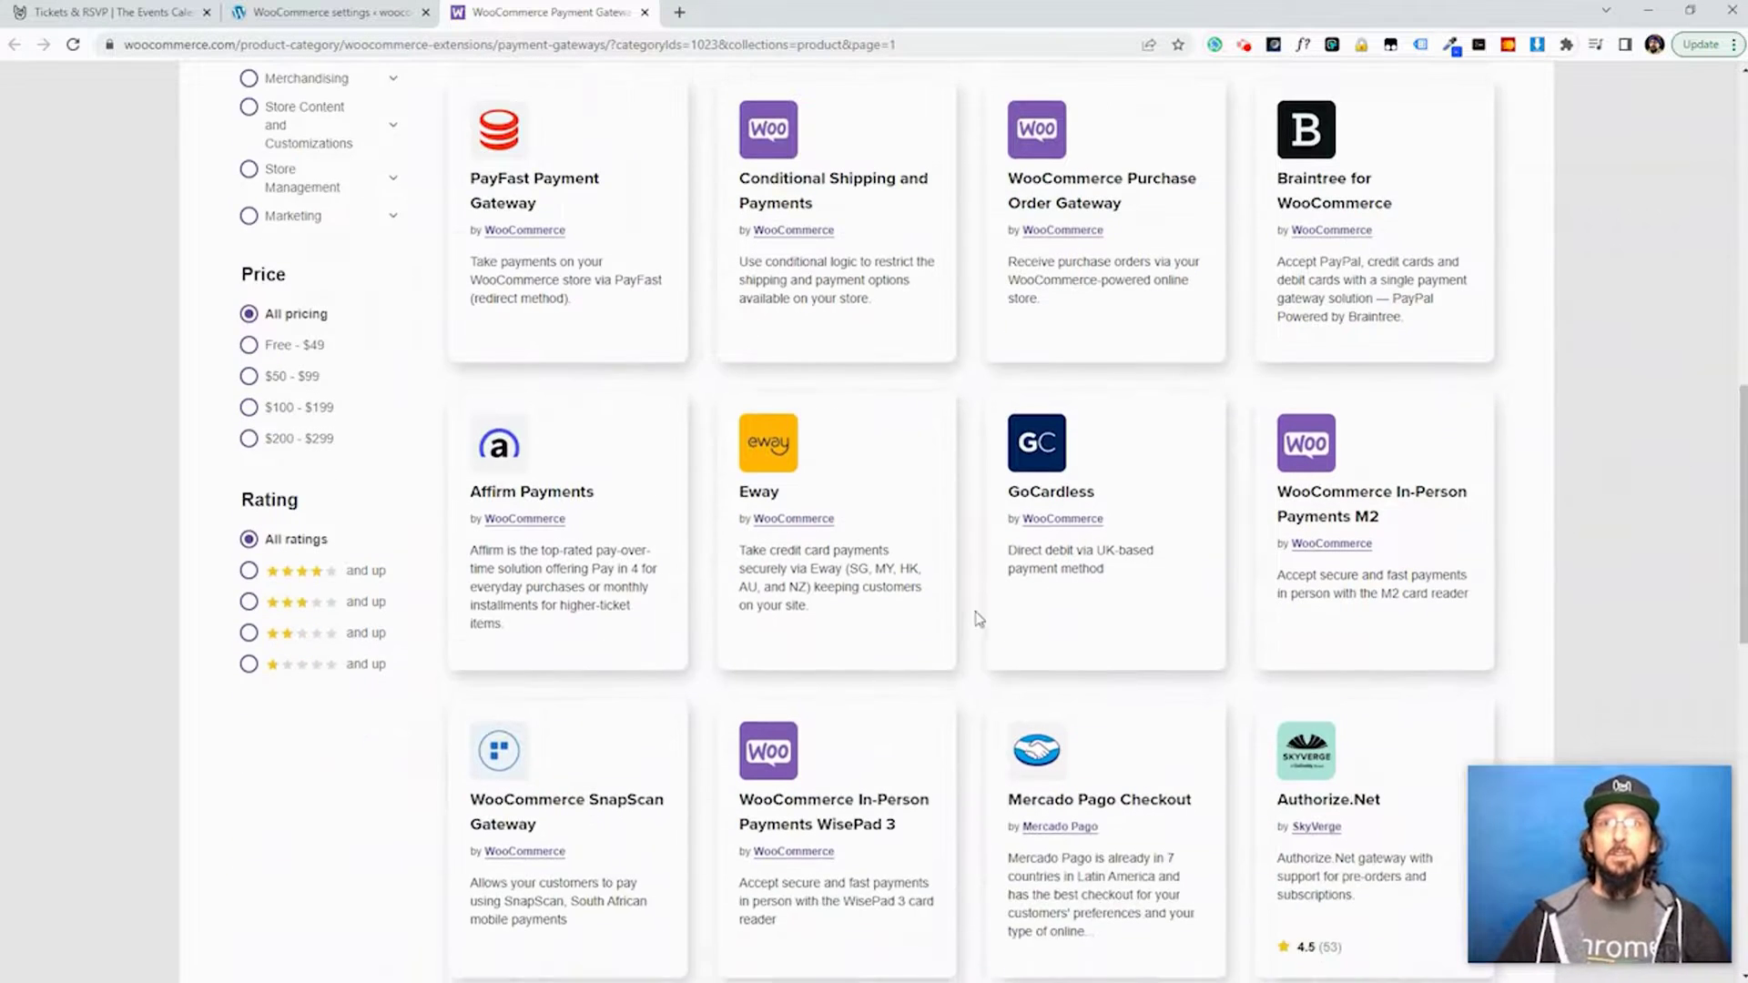
scroll(777, 615, "down", 2)
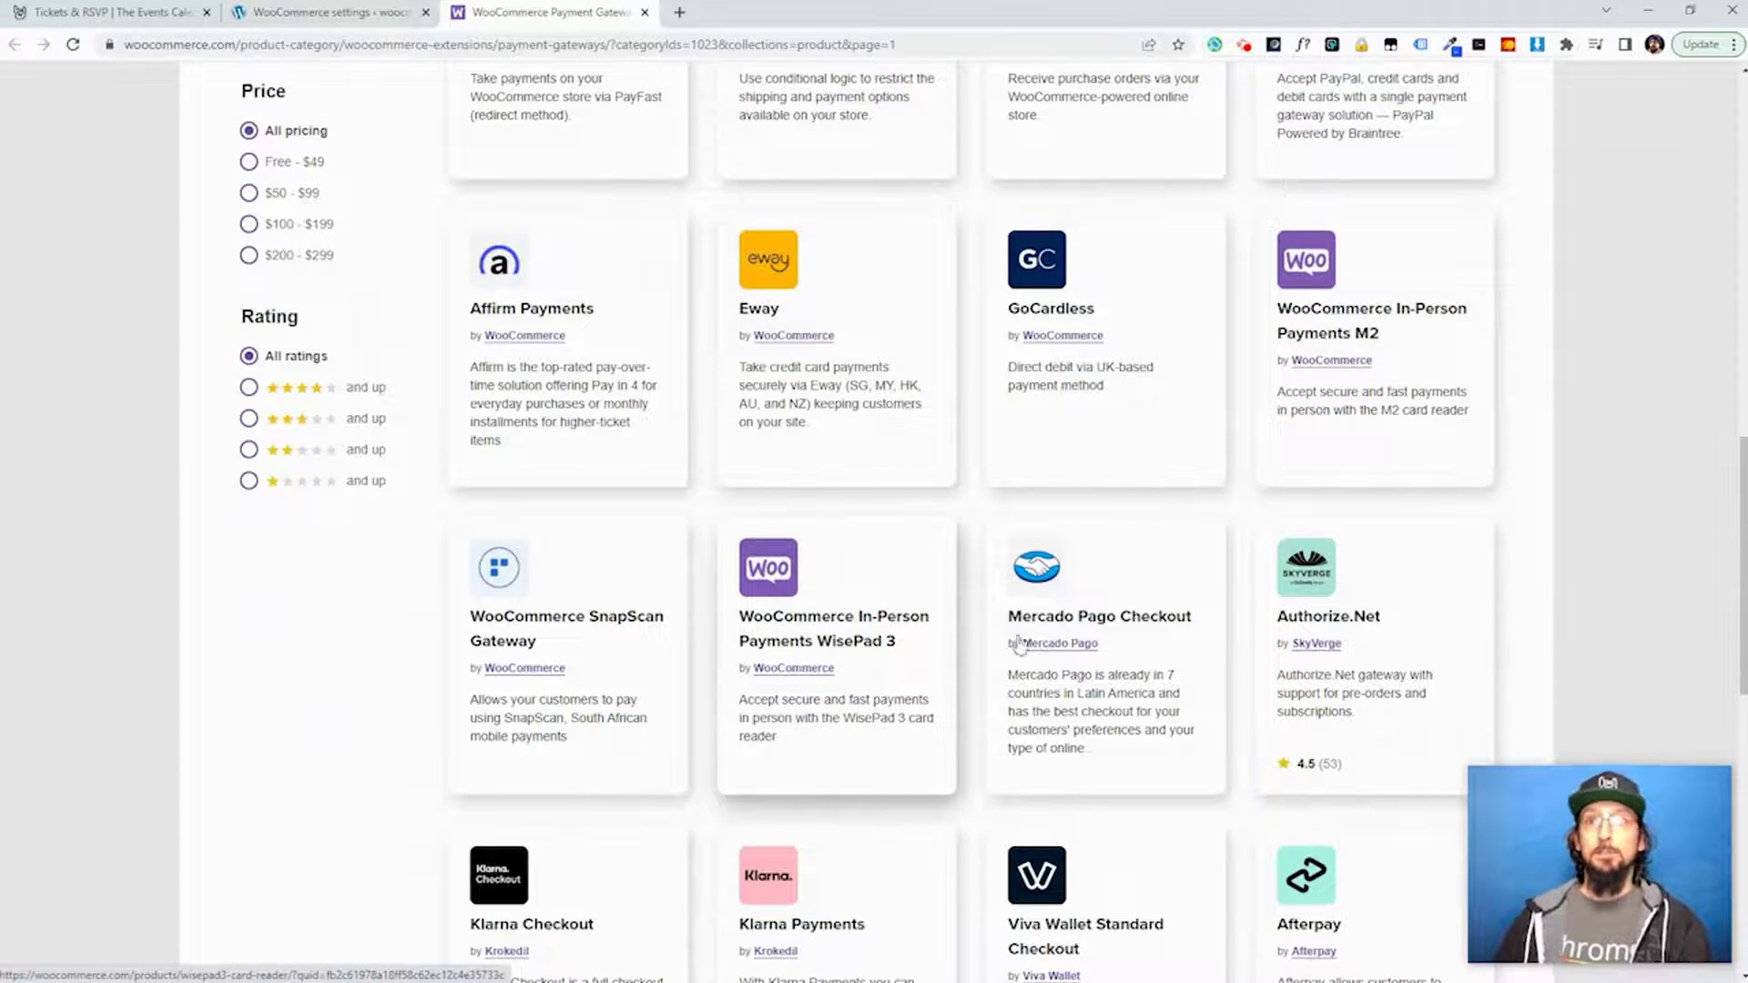
scroll(1225, 636, "down", 4)
scroll(1149, 646, "up", 17)
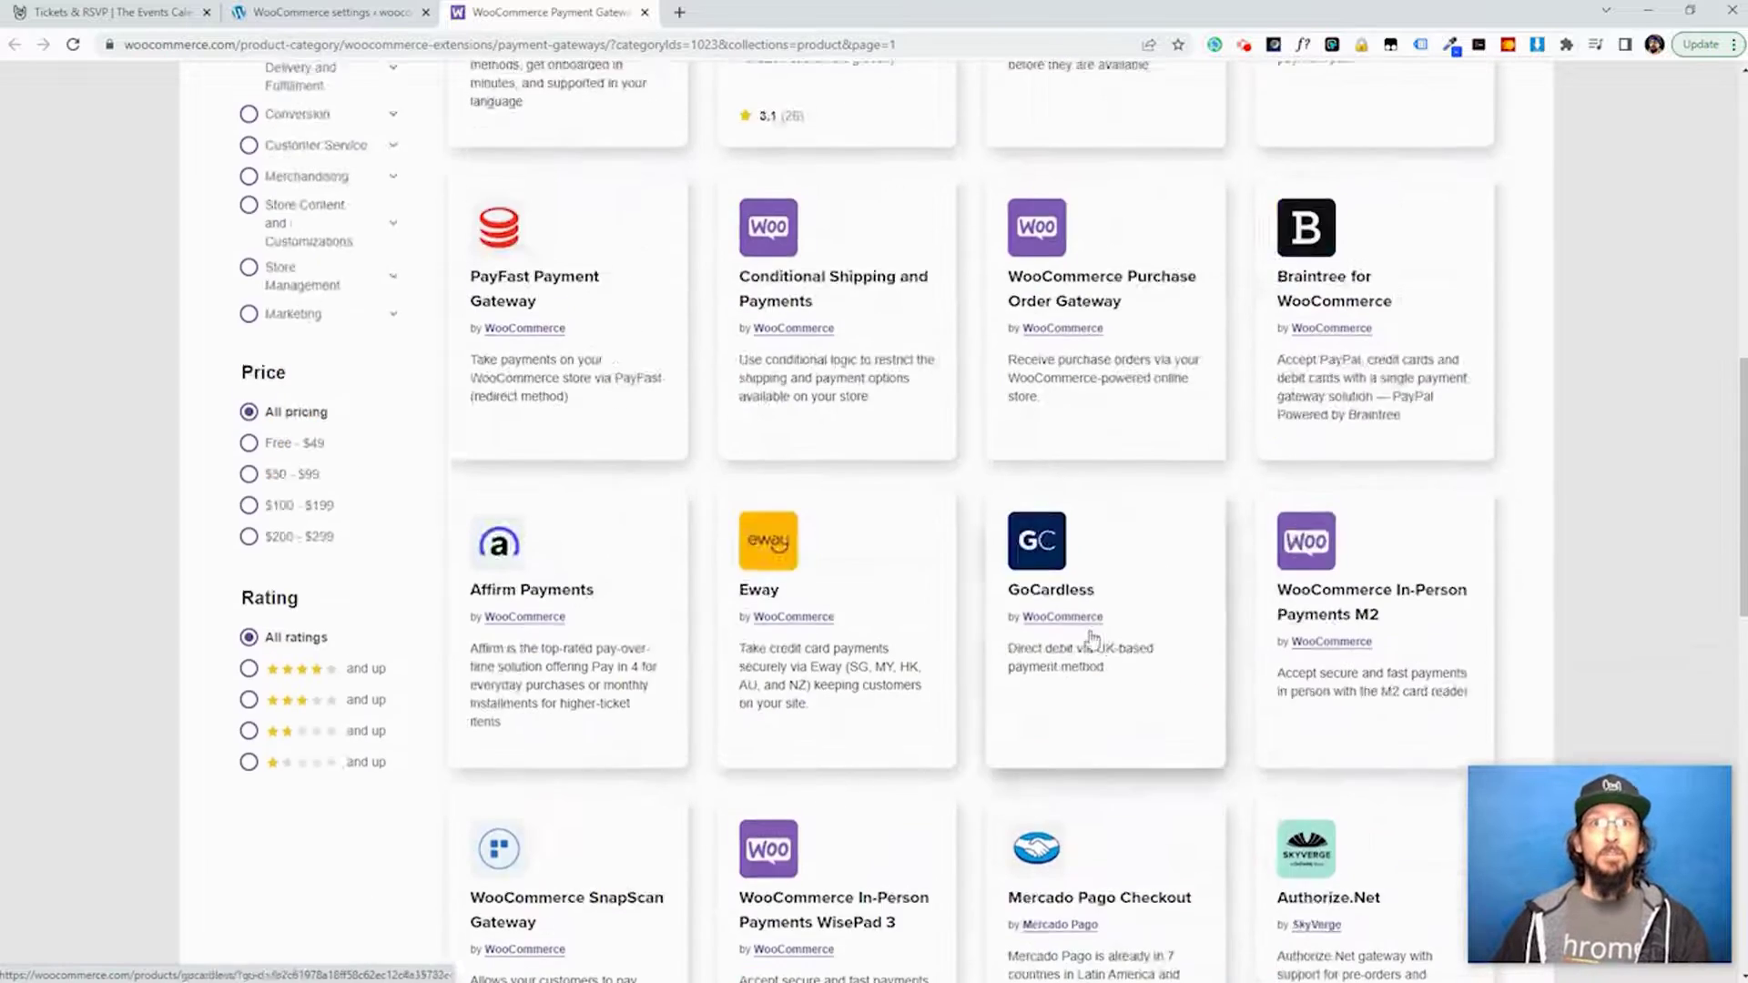
left_click(644, 12)
Attempt 'Finish set up' for WooCommerce Payments and review the WordPress.com connection error.
scroll(539, 571, "up", 1)
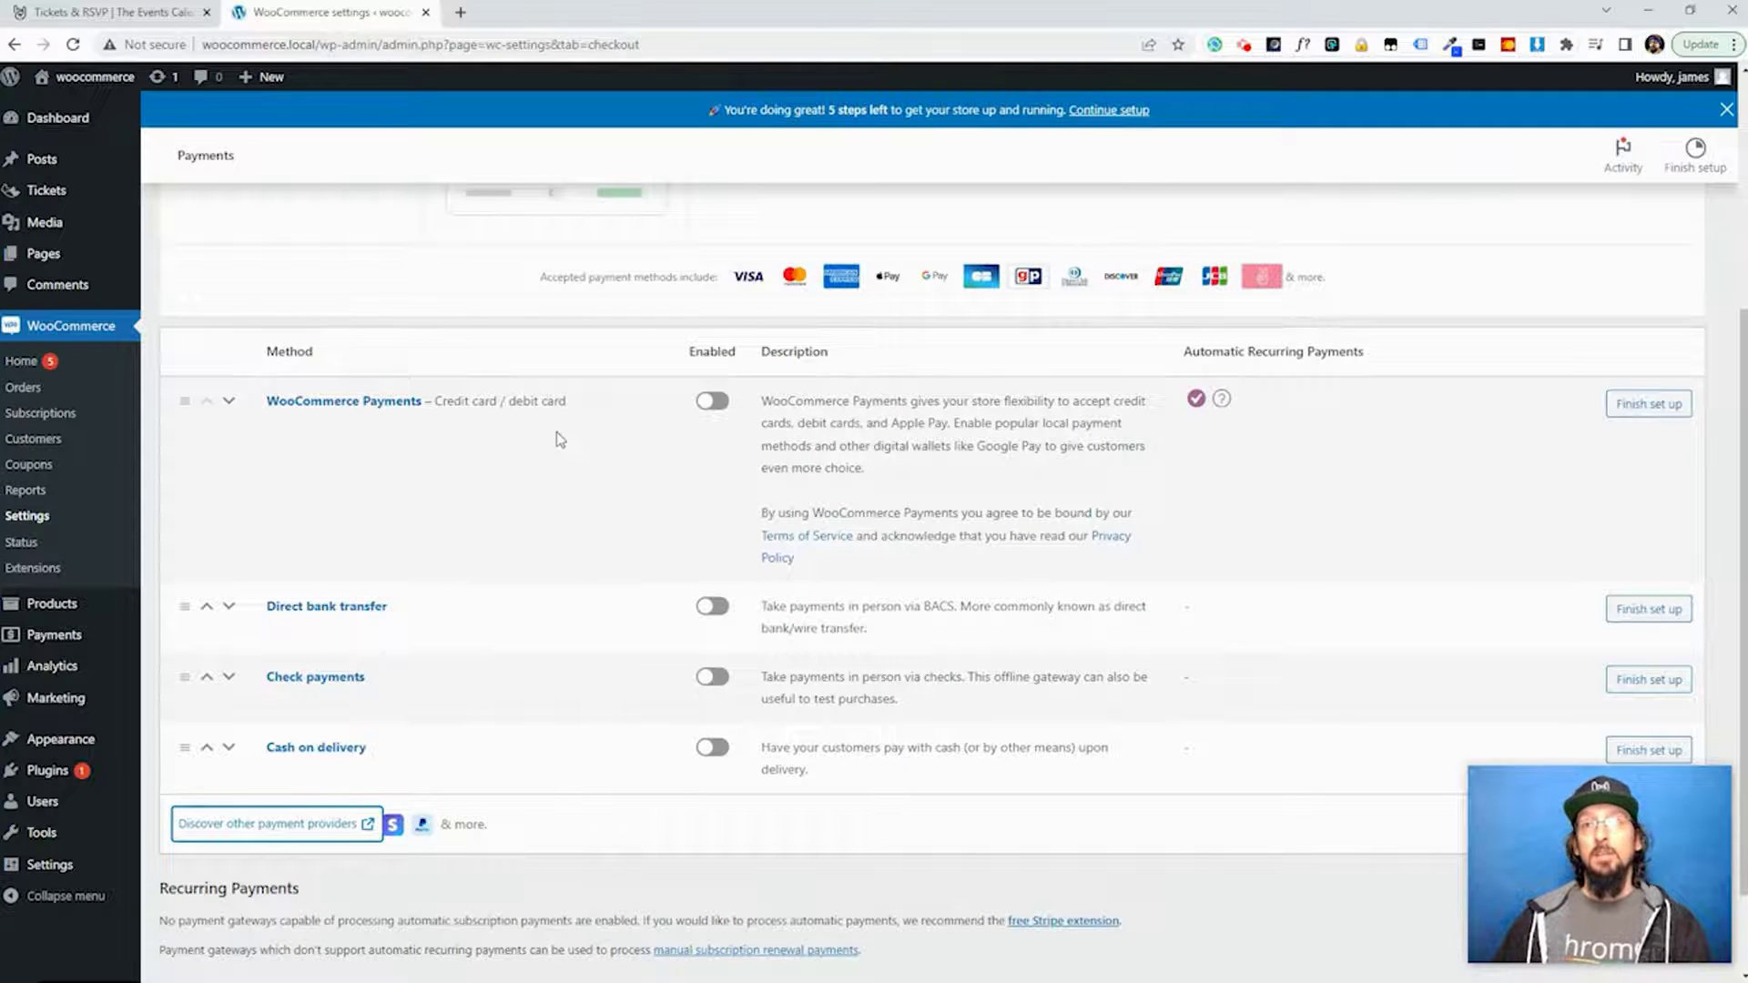
left_click(1629, 410)
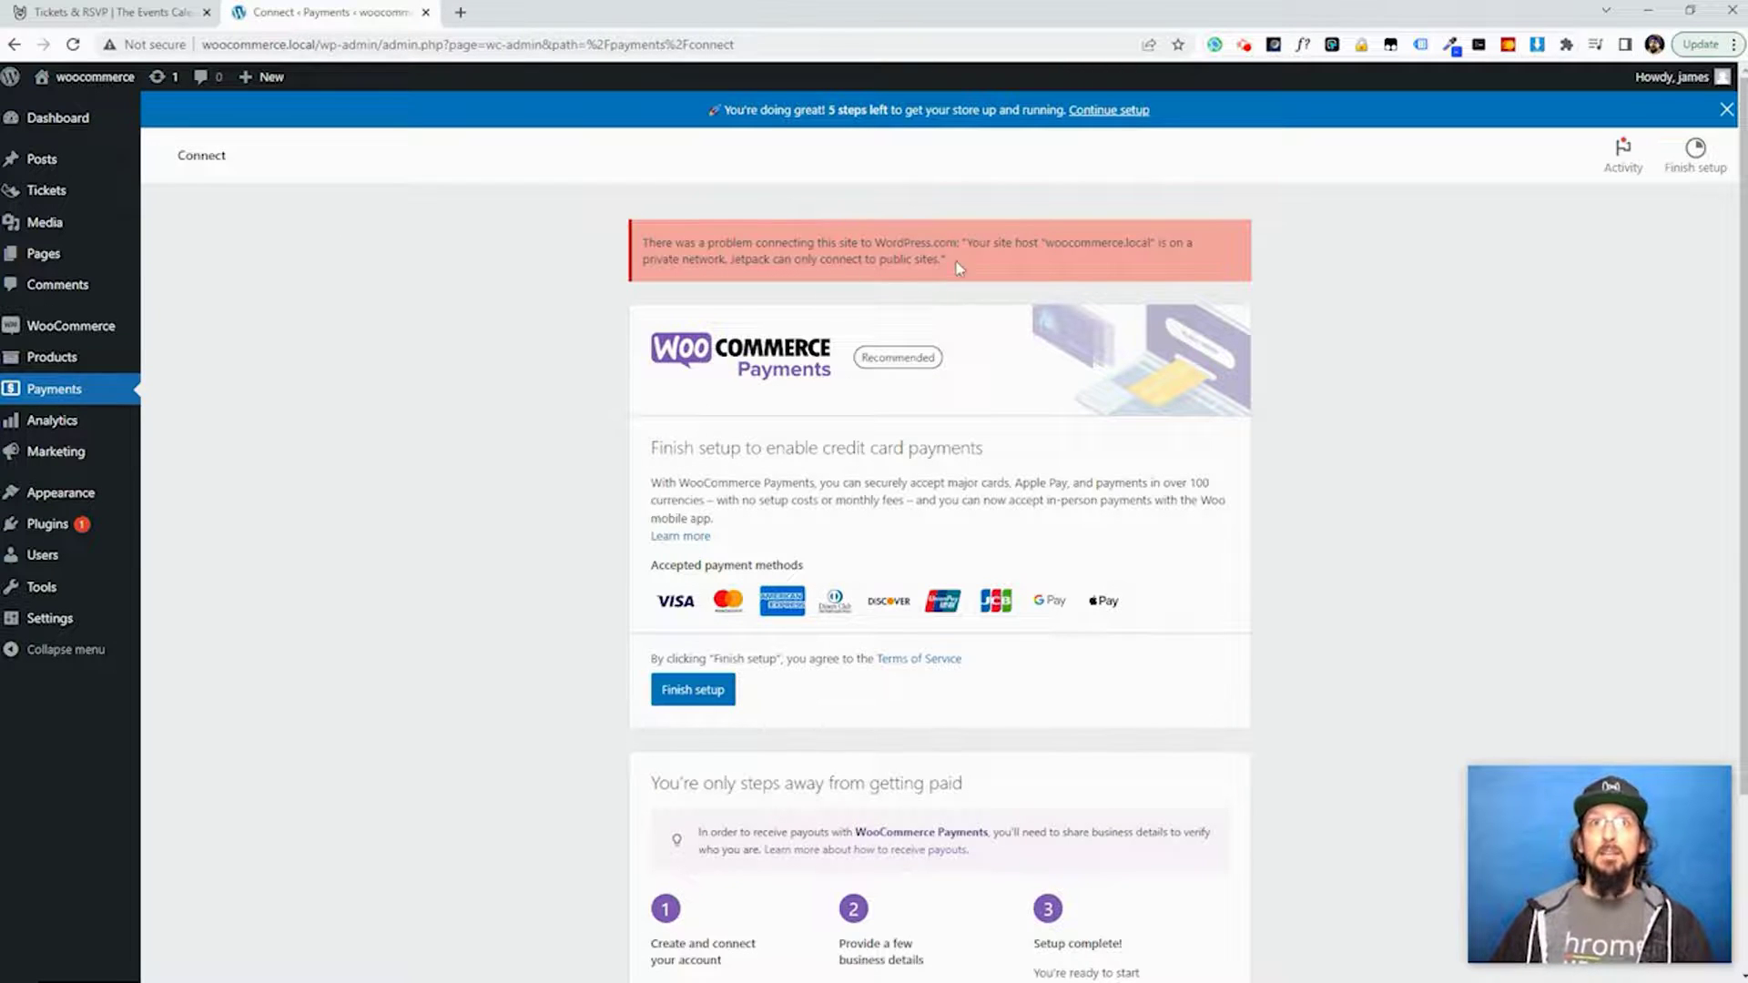
left_click_drag(947, 262, 642, 241)
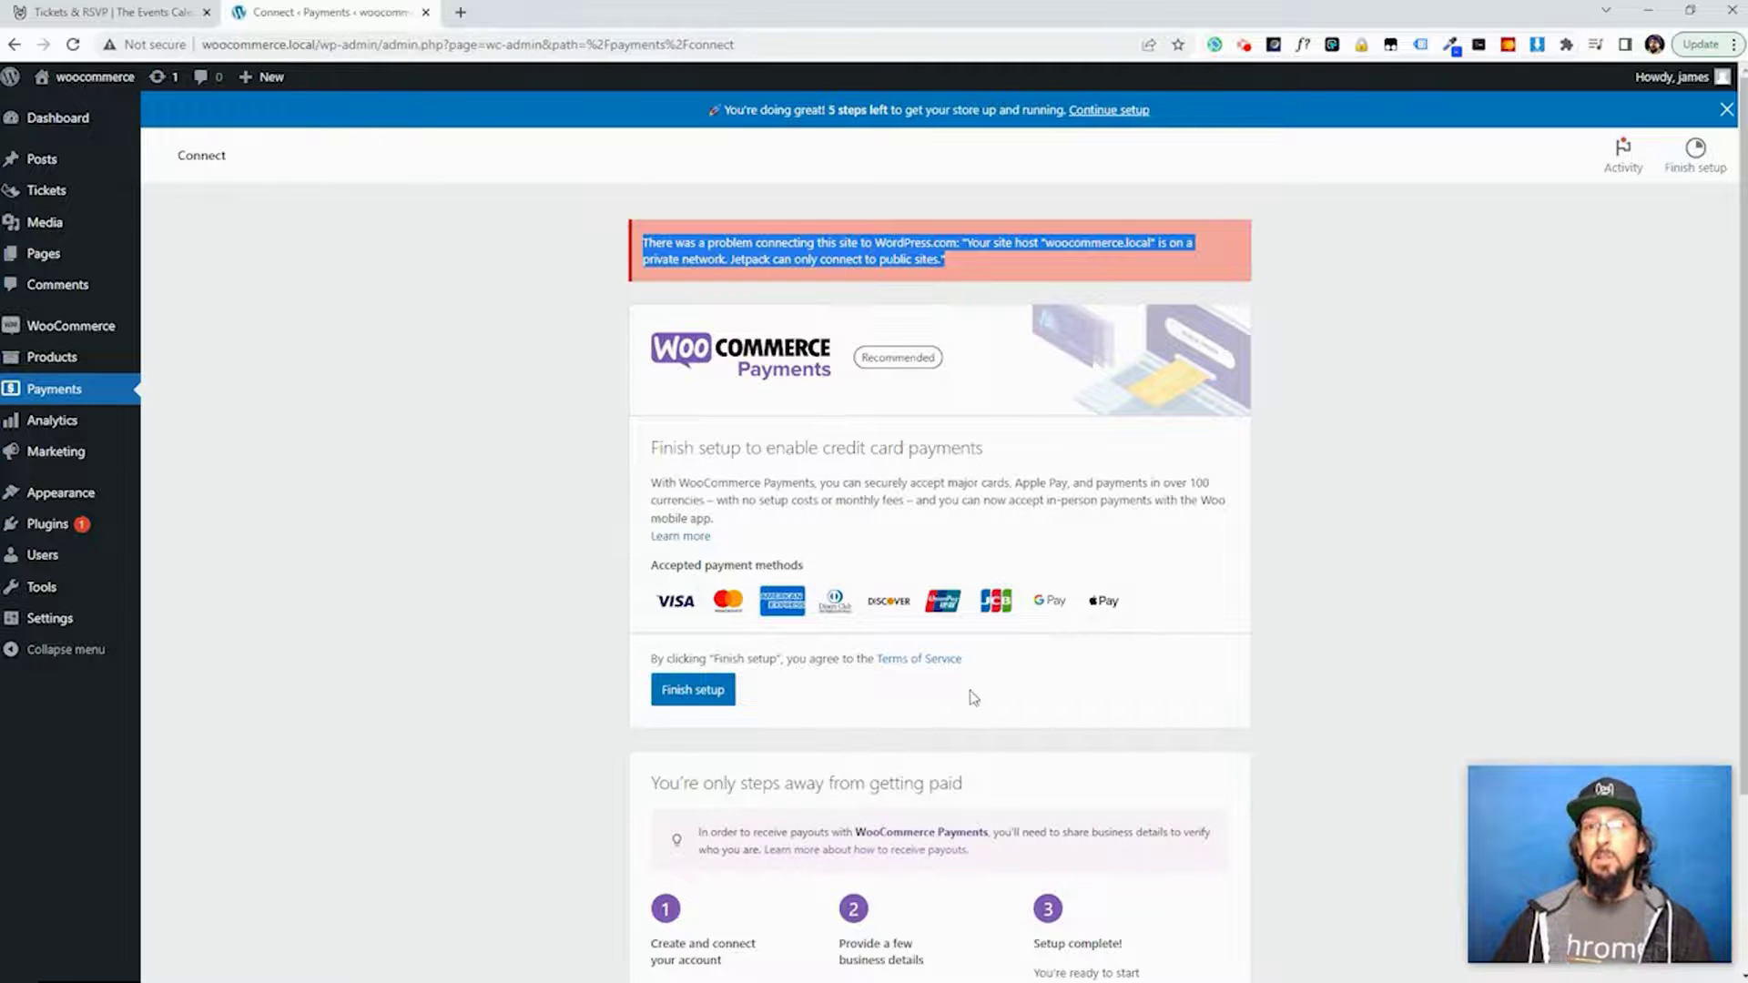
left_click(1302, 590)
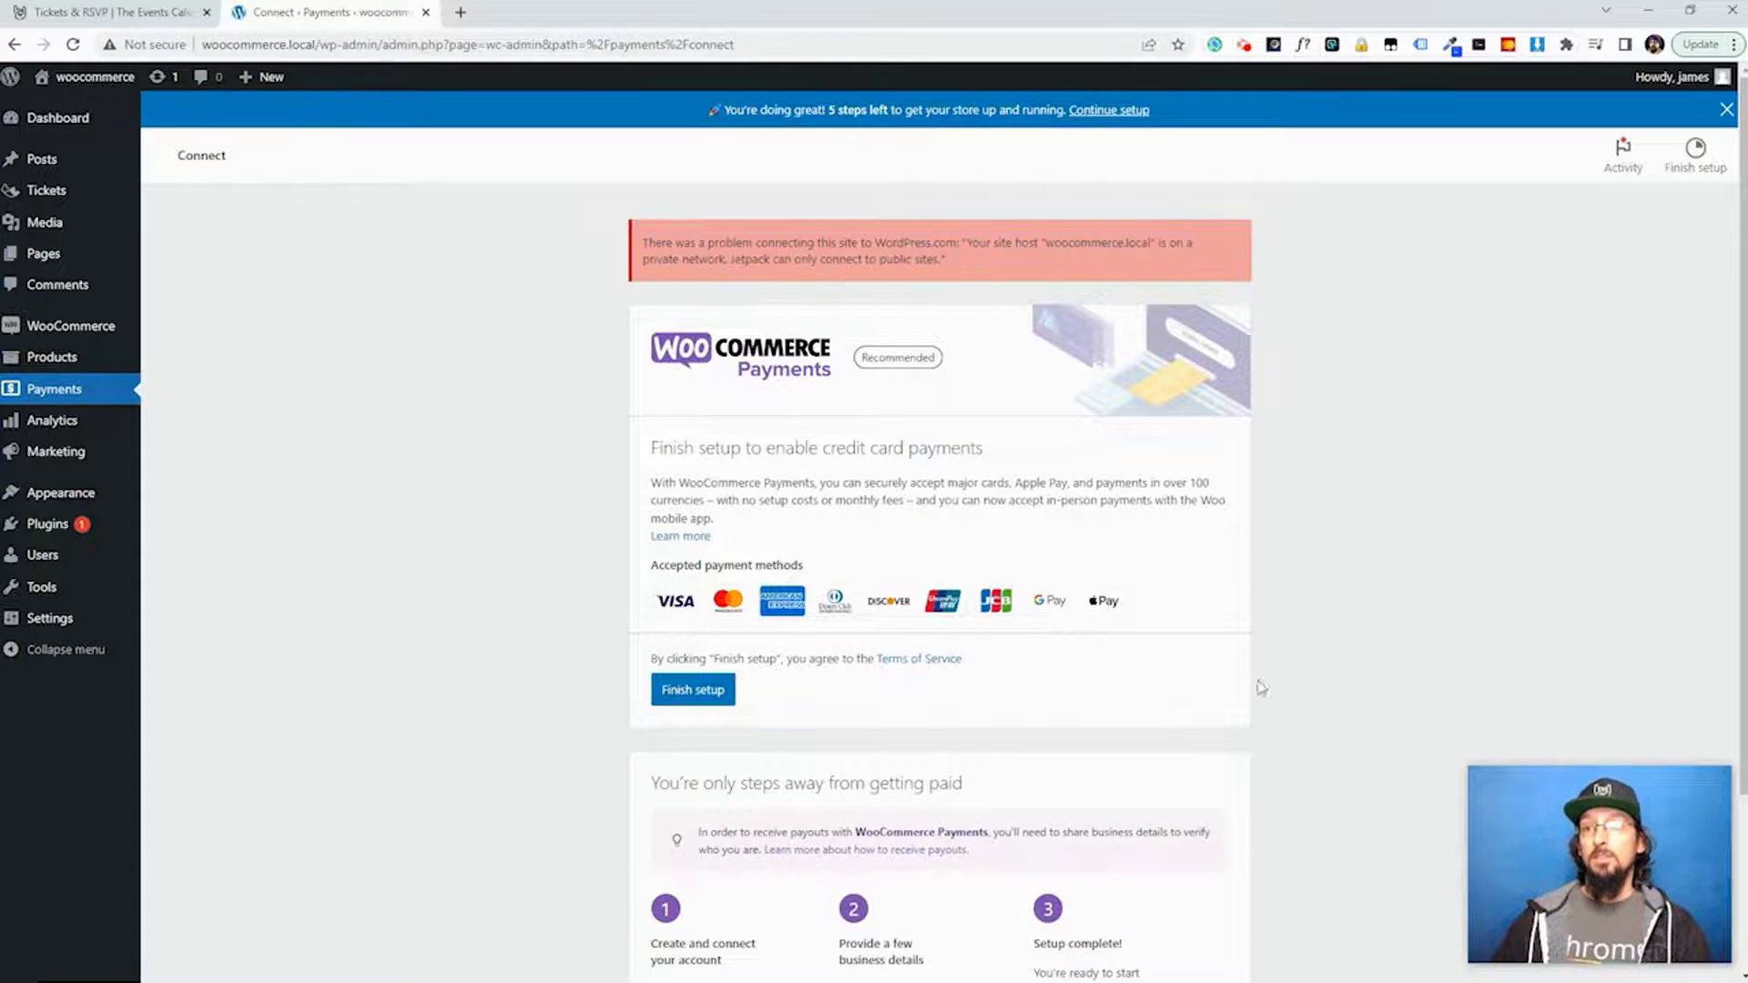
scroll(706, 678, "down", 1)
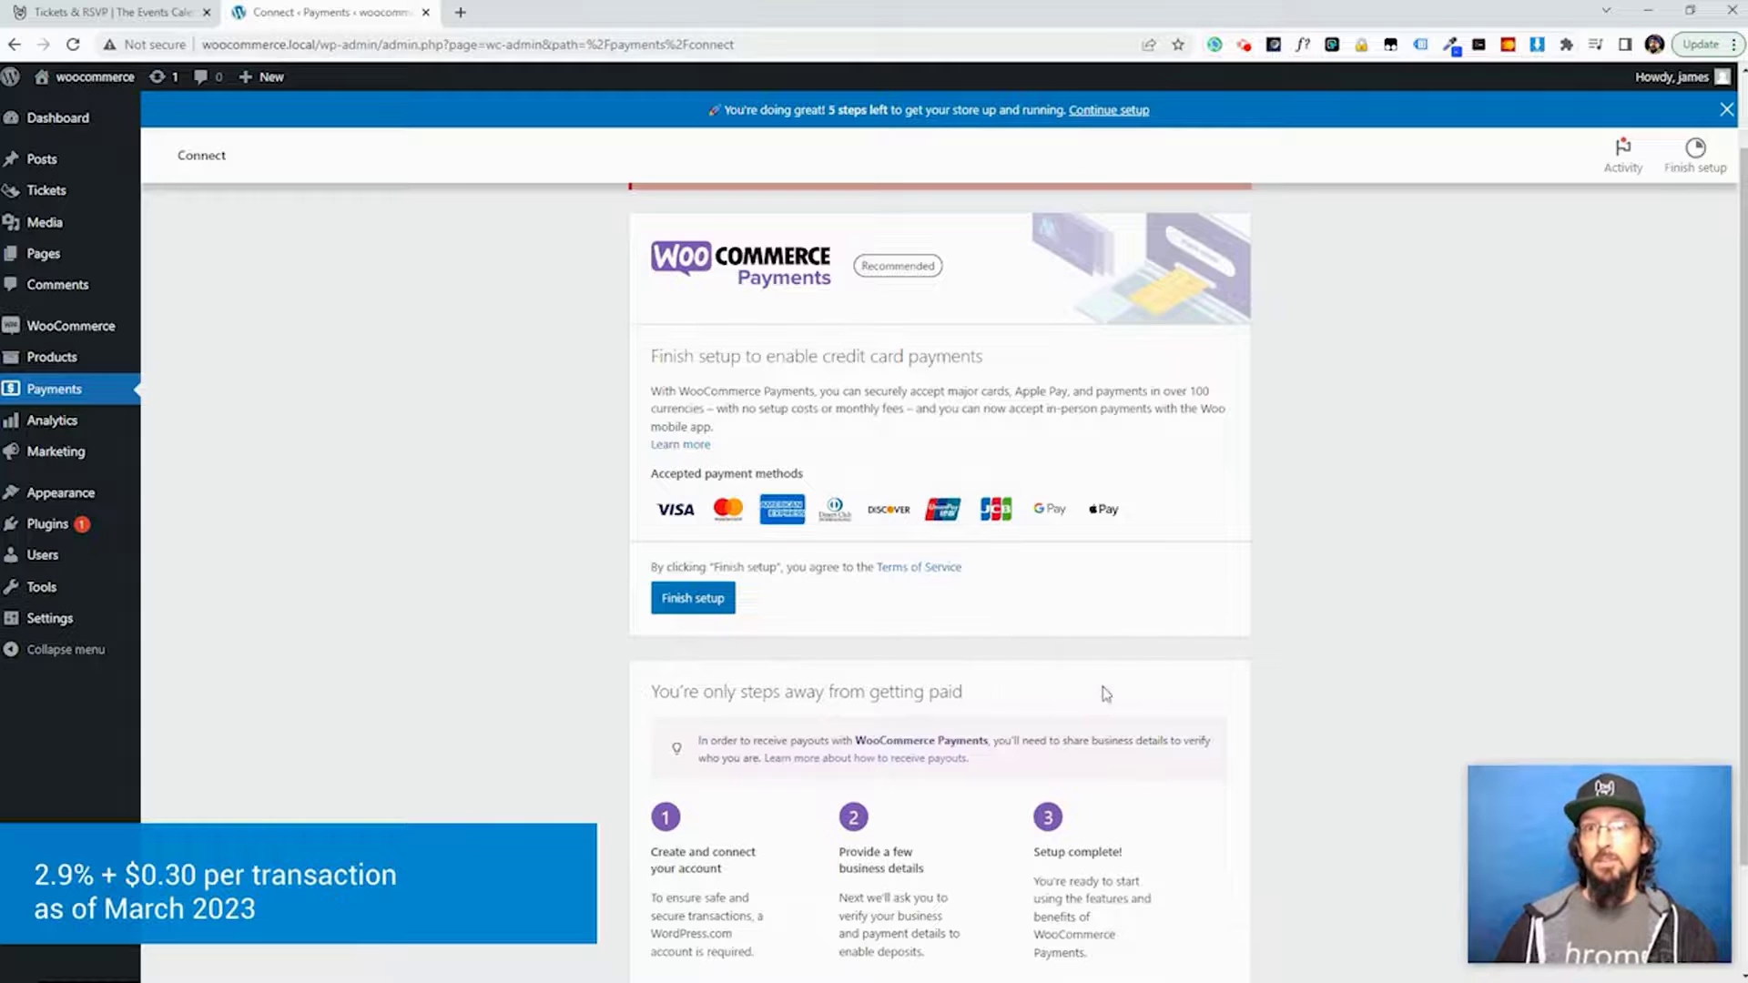
scroll(1102, 693, "down", 2)
scroll(824, 678, "up", 3)
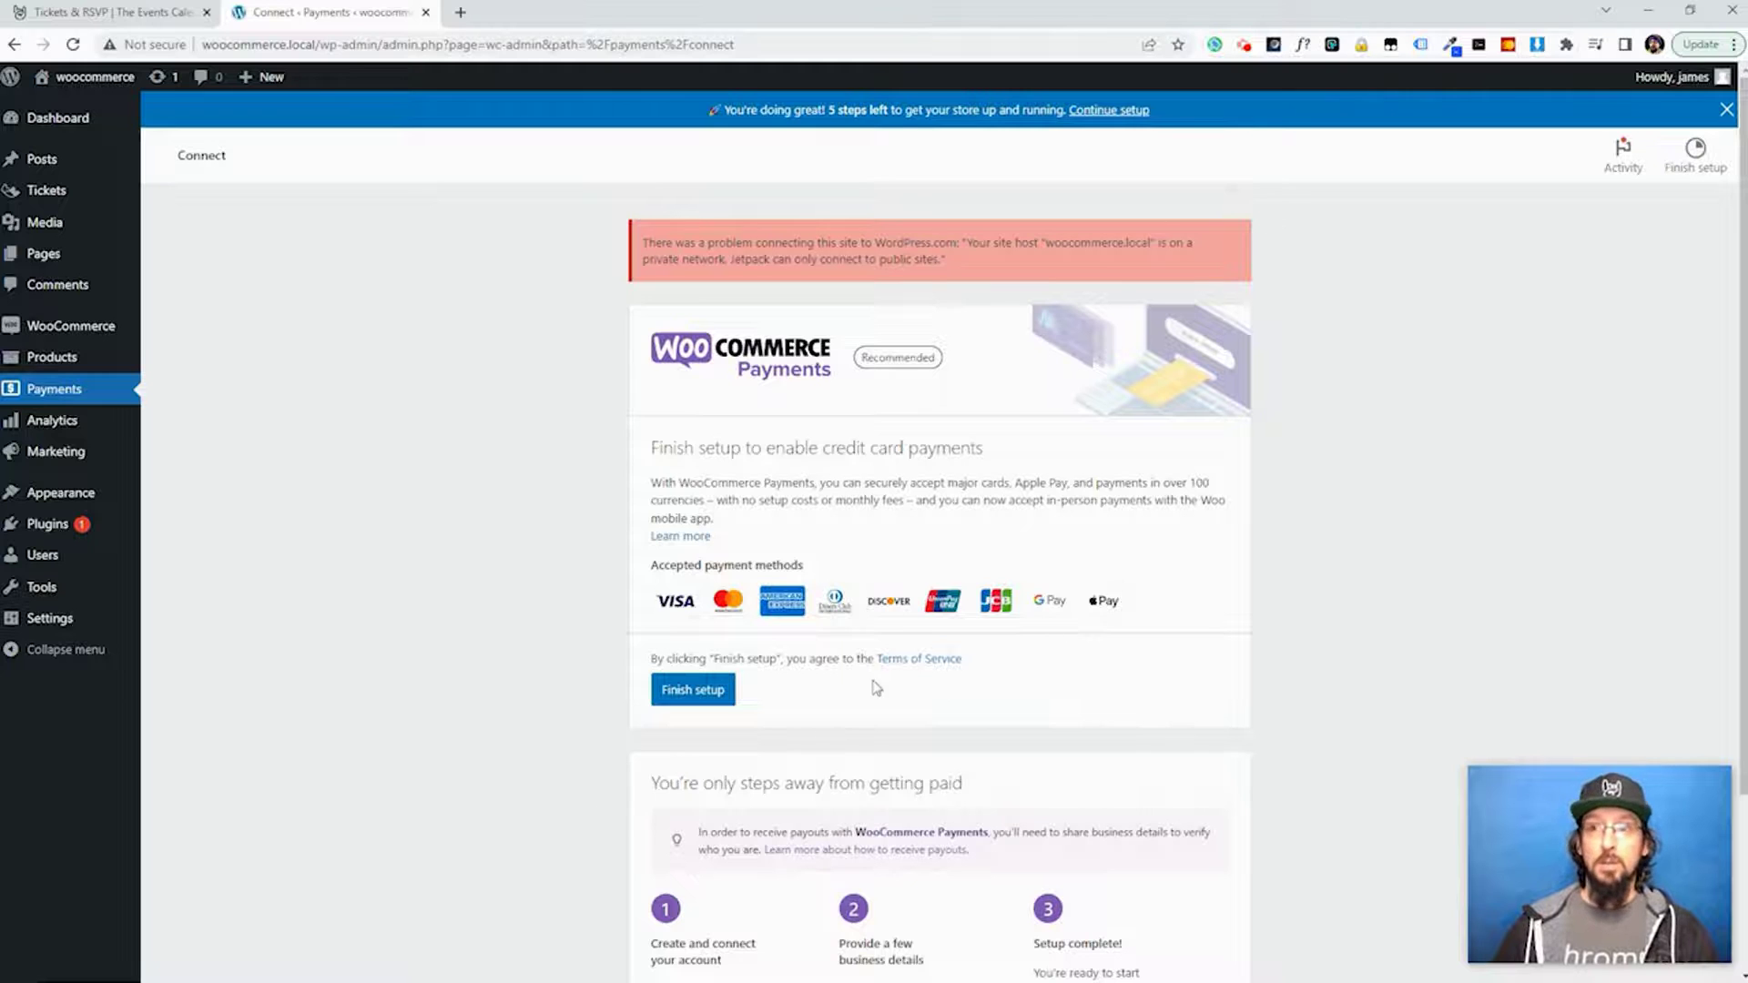
scroll(998, 668, "down", 2)
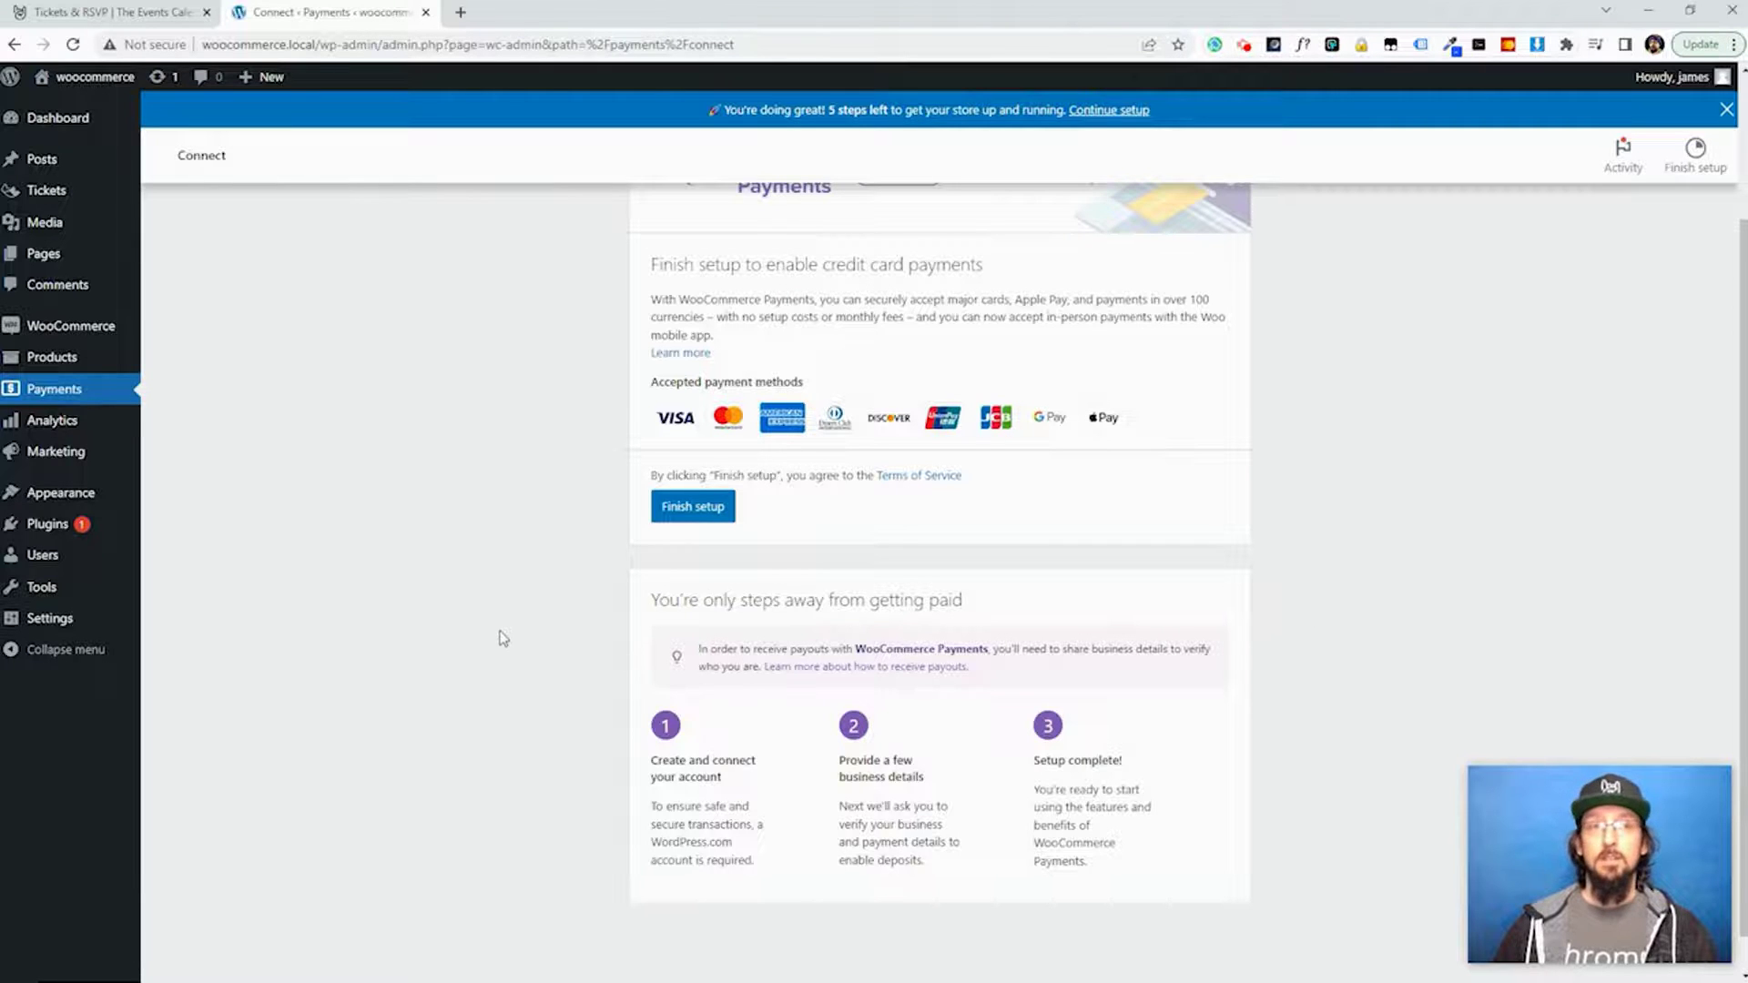
scroll(500, 635, "up", 1)
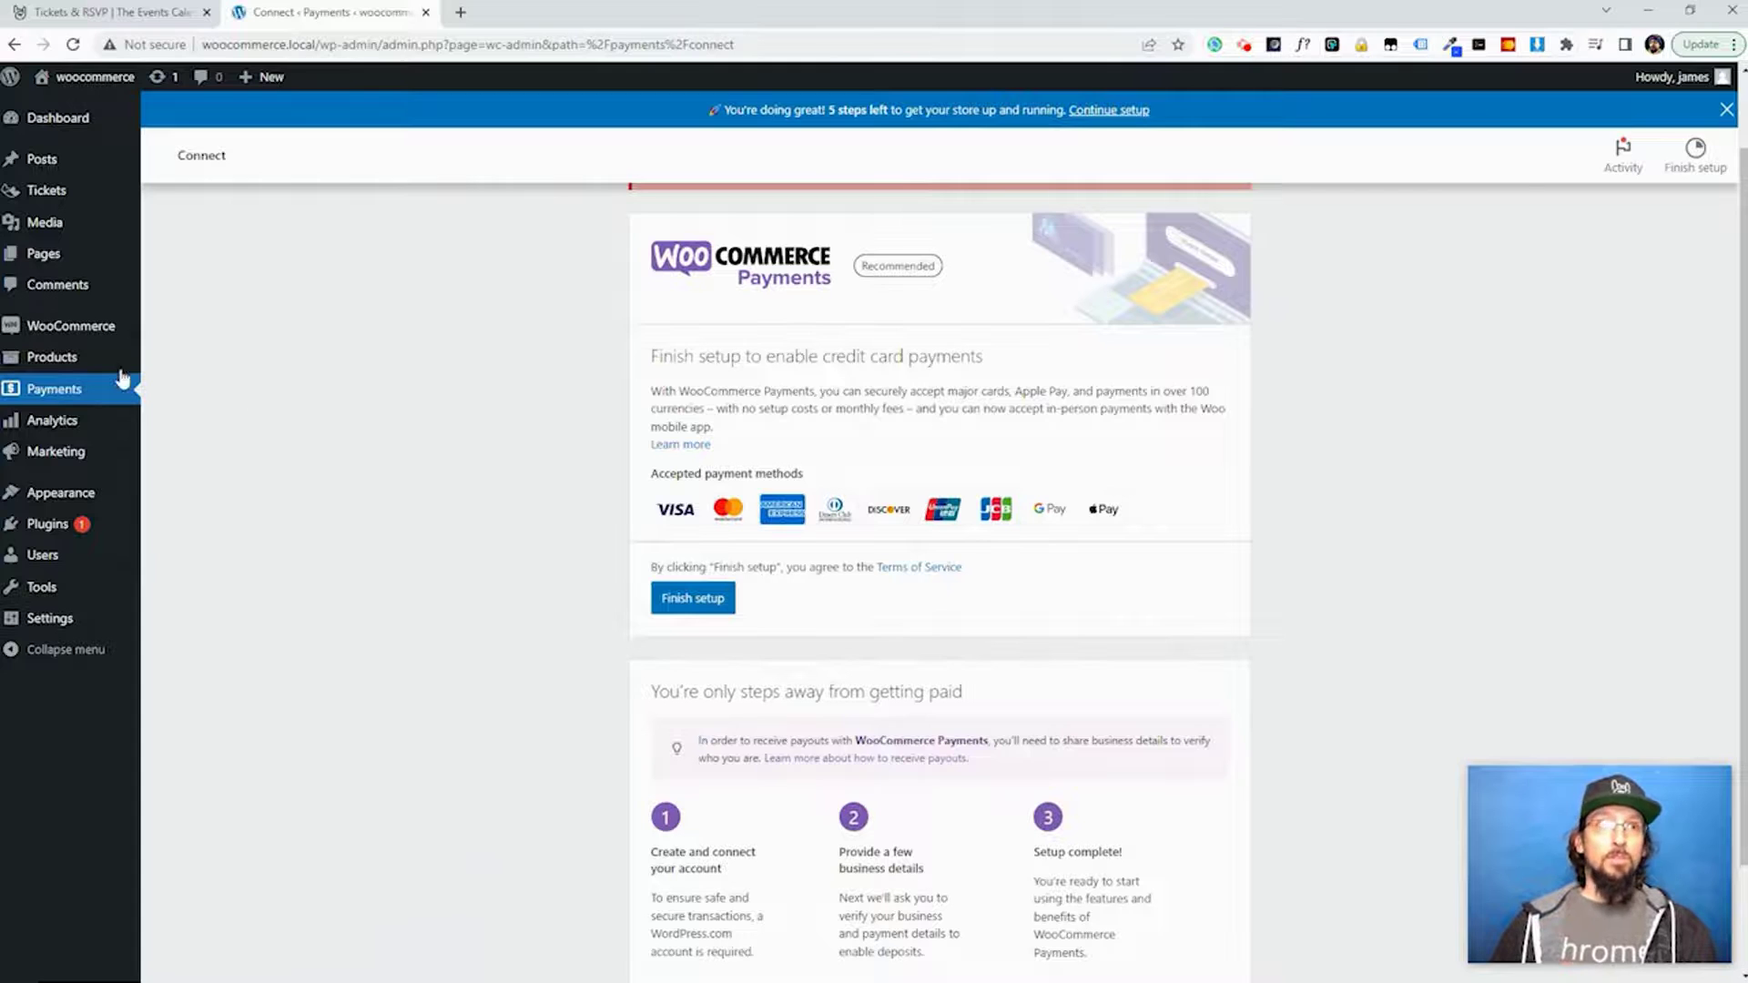
Turn on Cash on delivery in the WooCommerce Payments settings and save the changes.
mouse_move(91, 372)
mouse_move(41, 330)
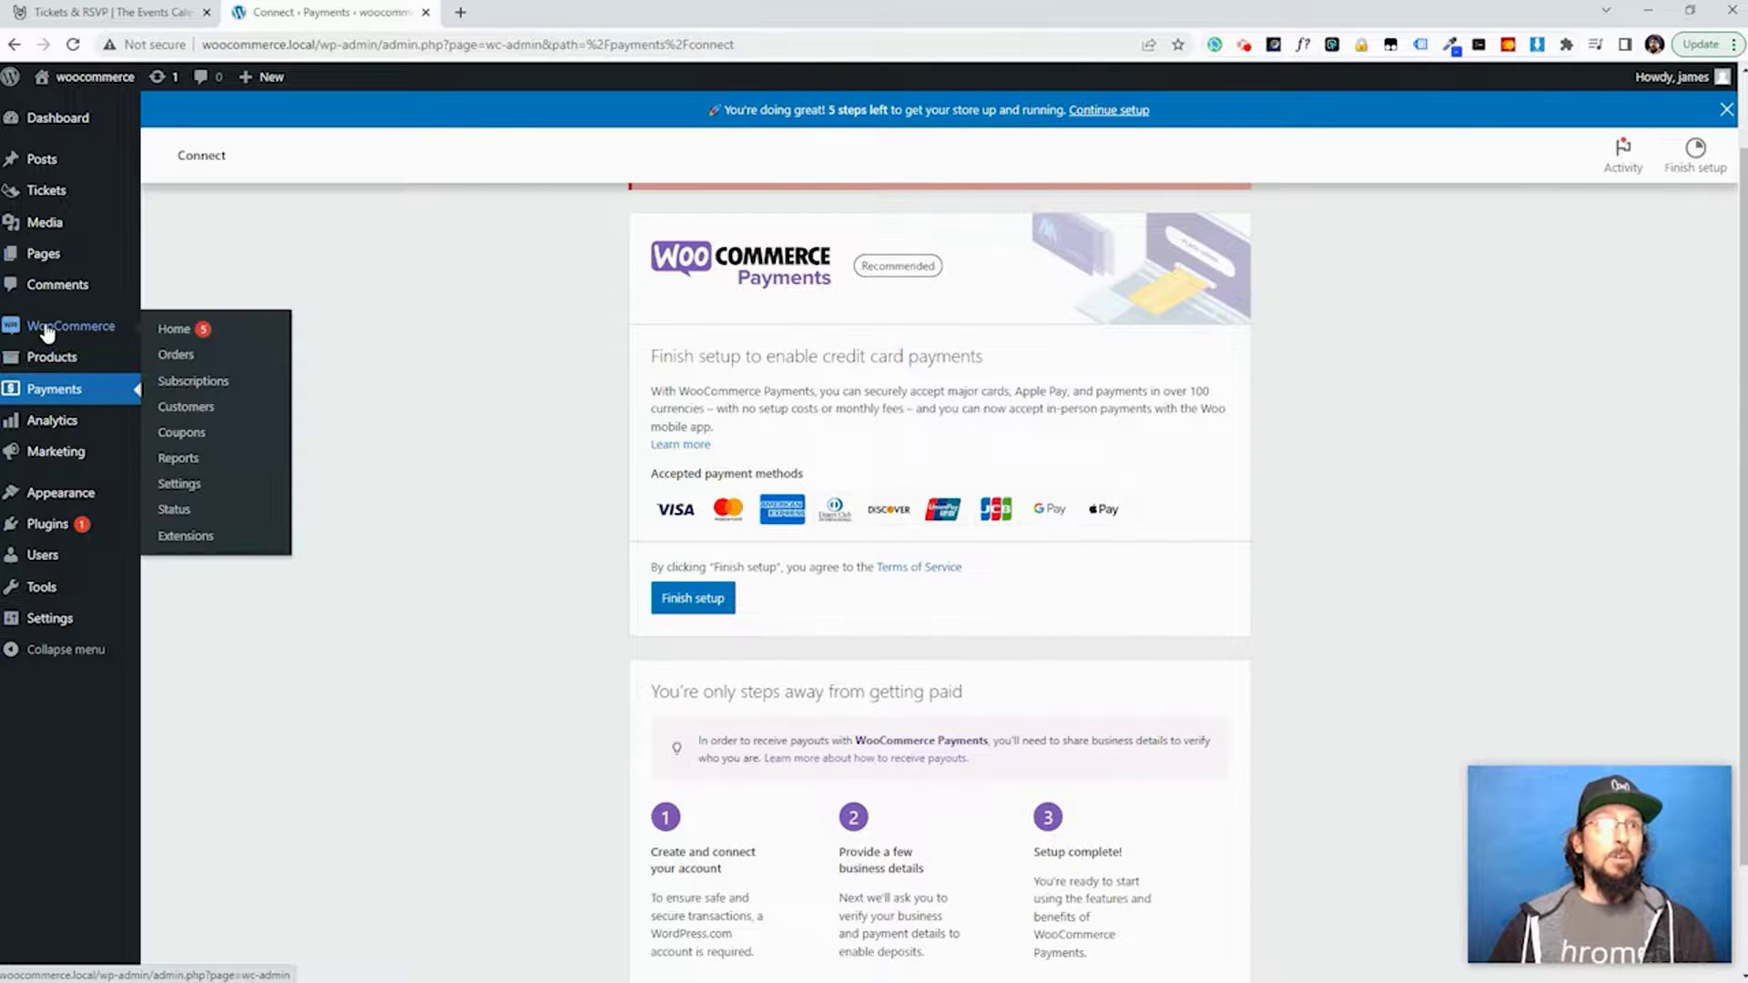
left_click(189, 489)
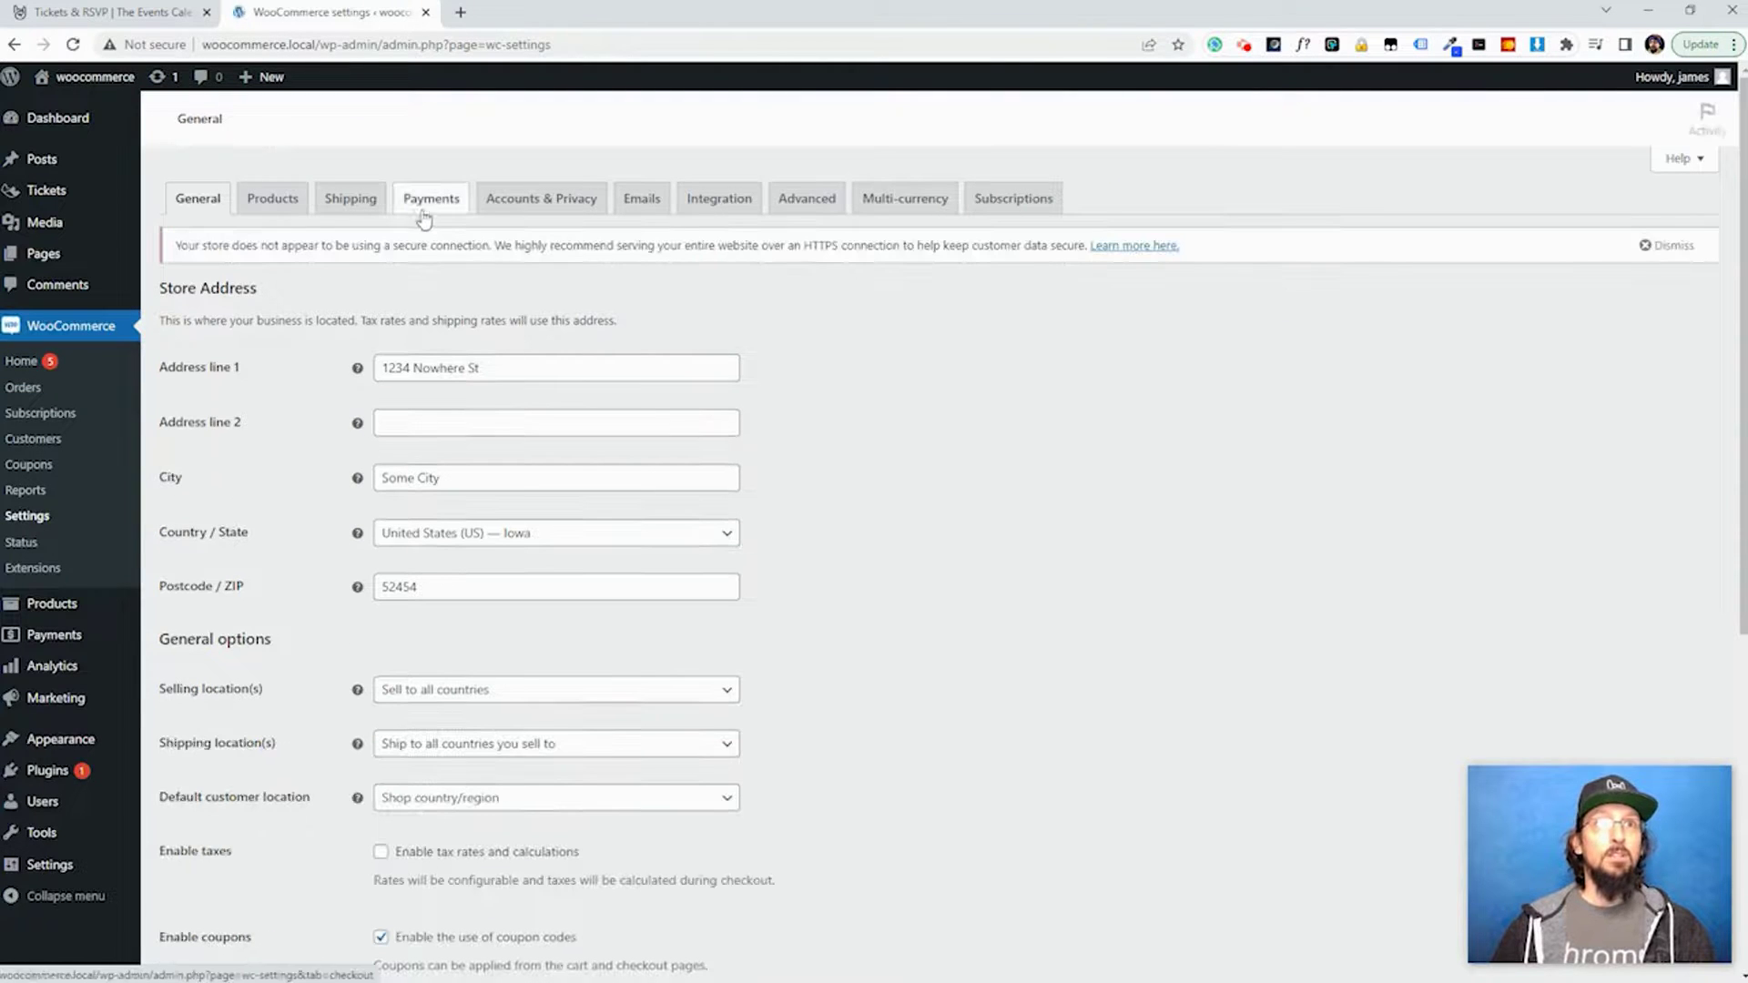
left_click(425, 217)
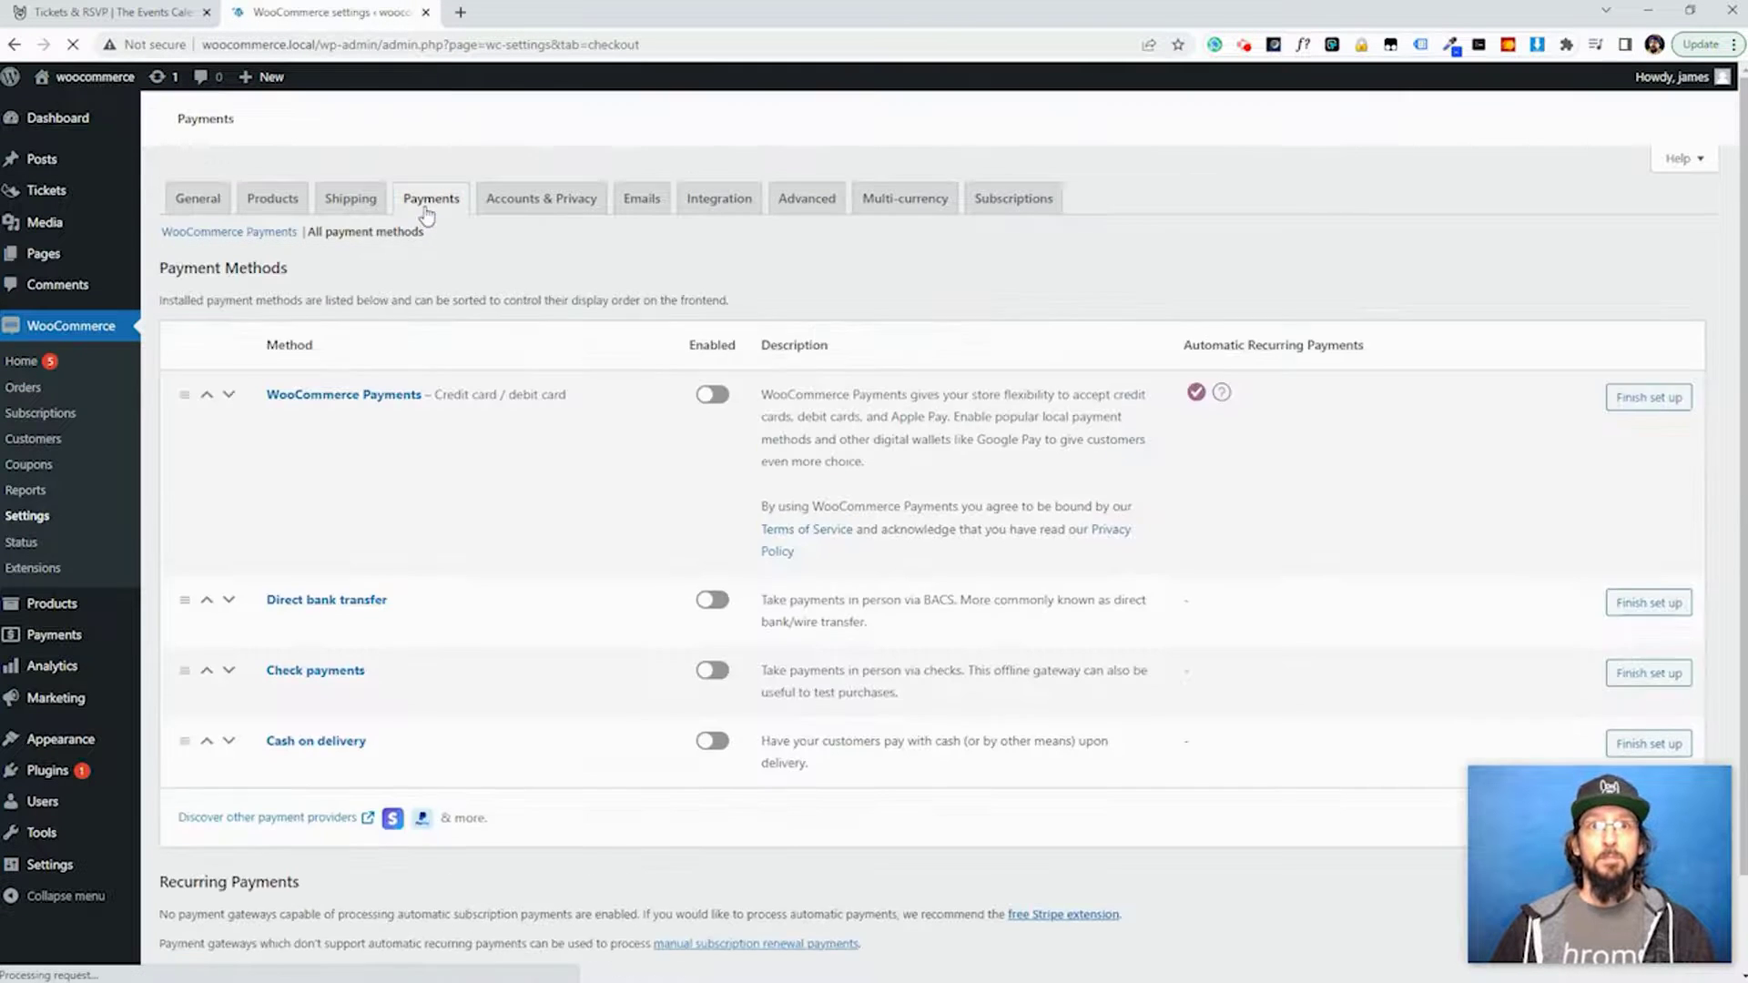
scroll(419, 792, "down", 4)
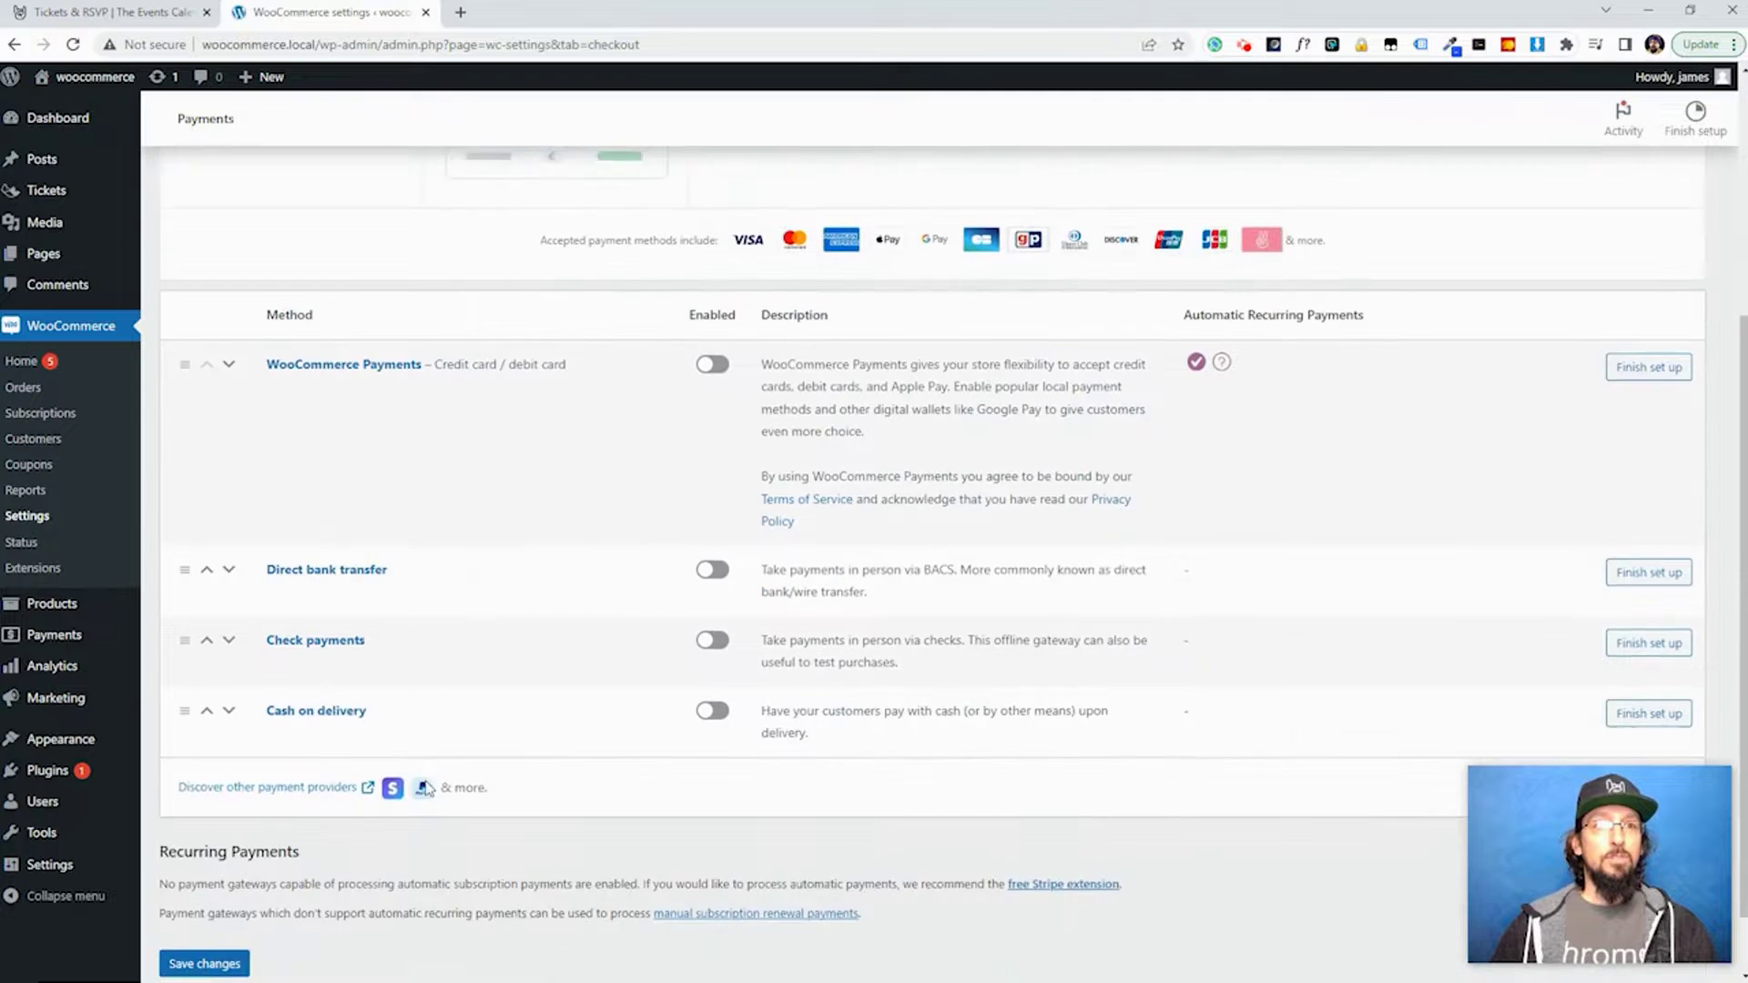
left_click(714, 749)
scroll(613, 722, "down", 1)
left_click(217, 885)
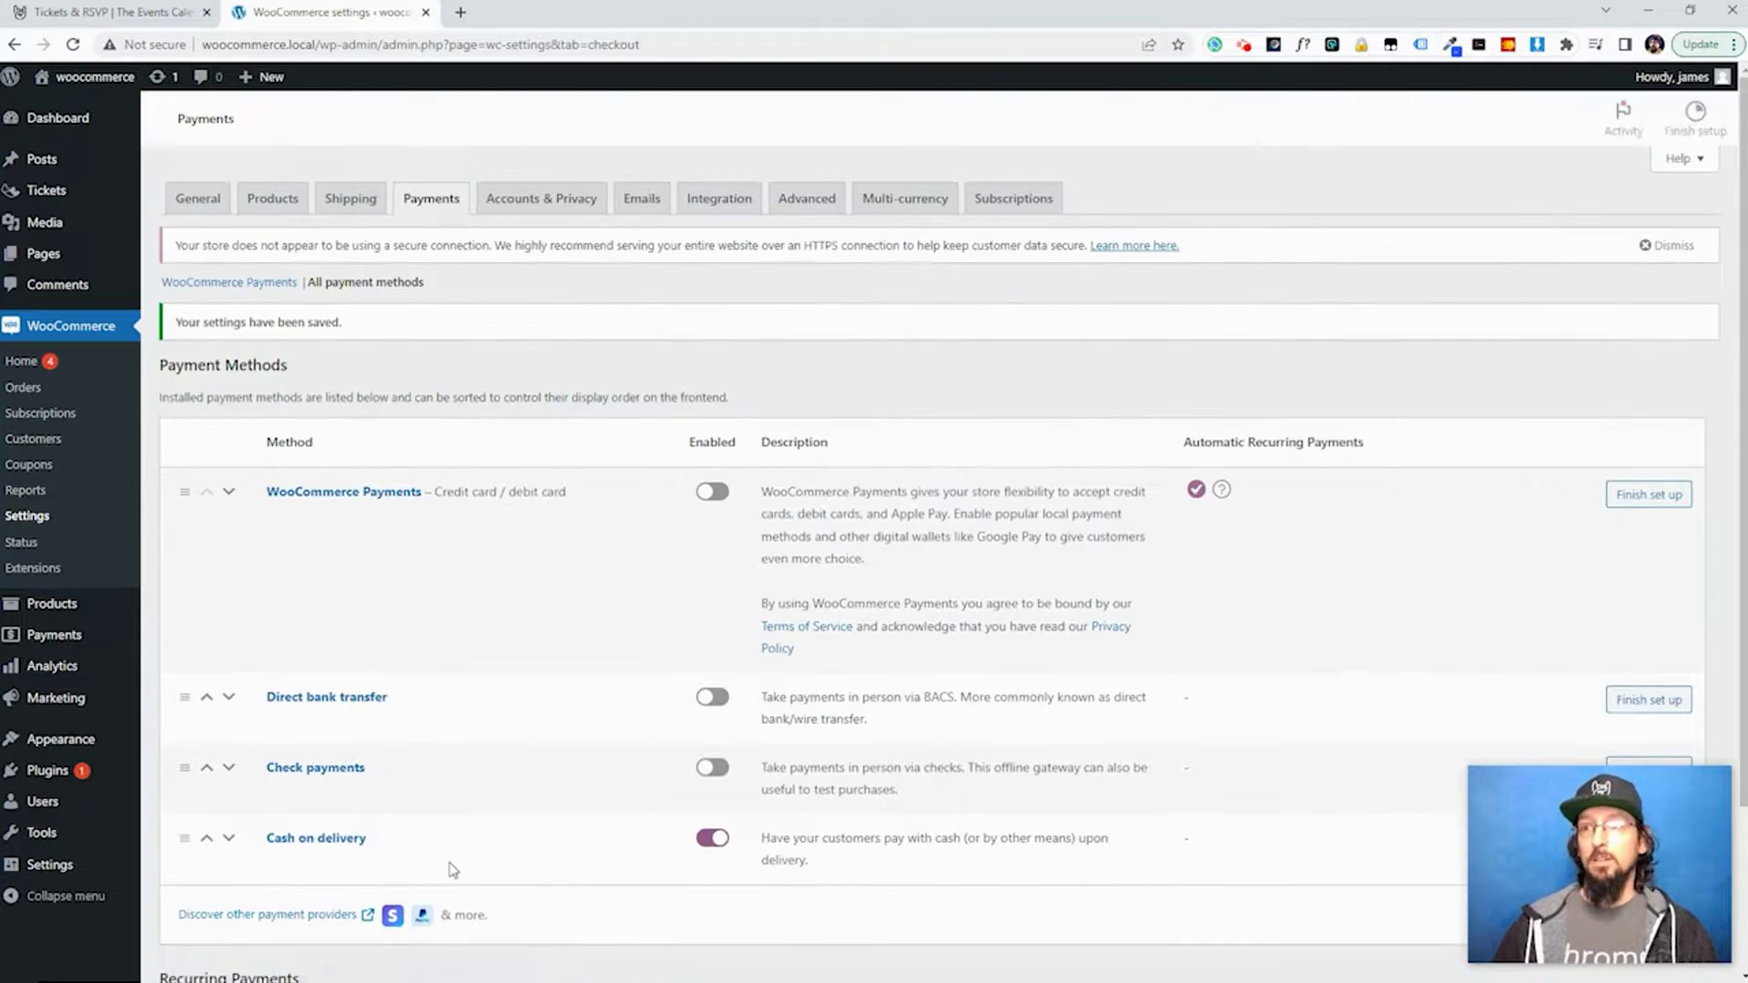
scroll(547, 920, "down", 3)
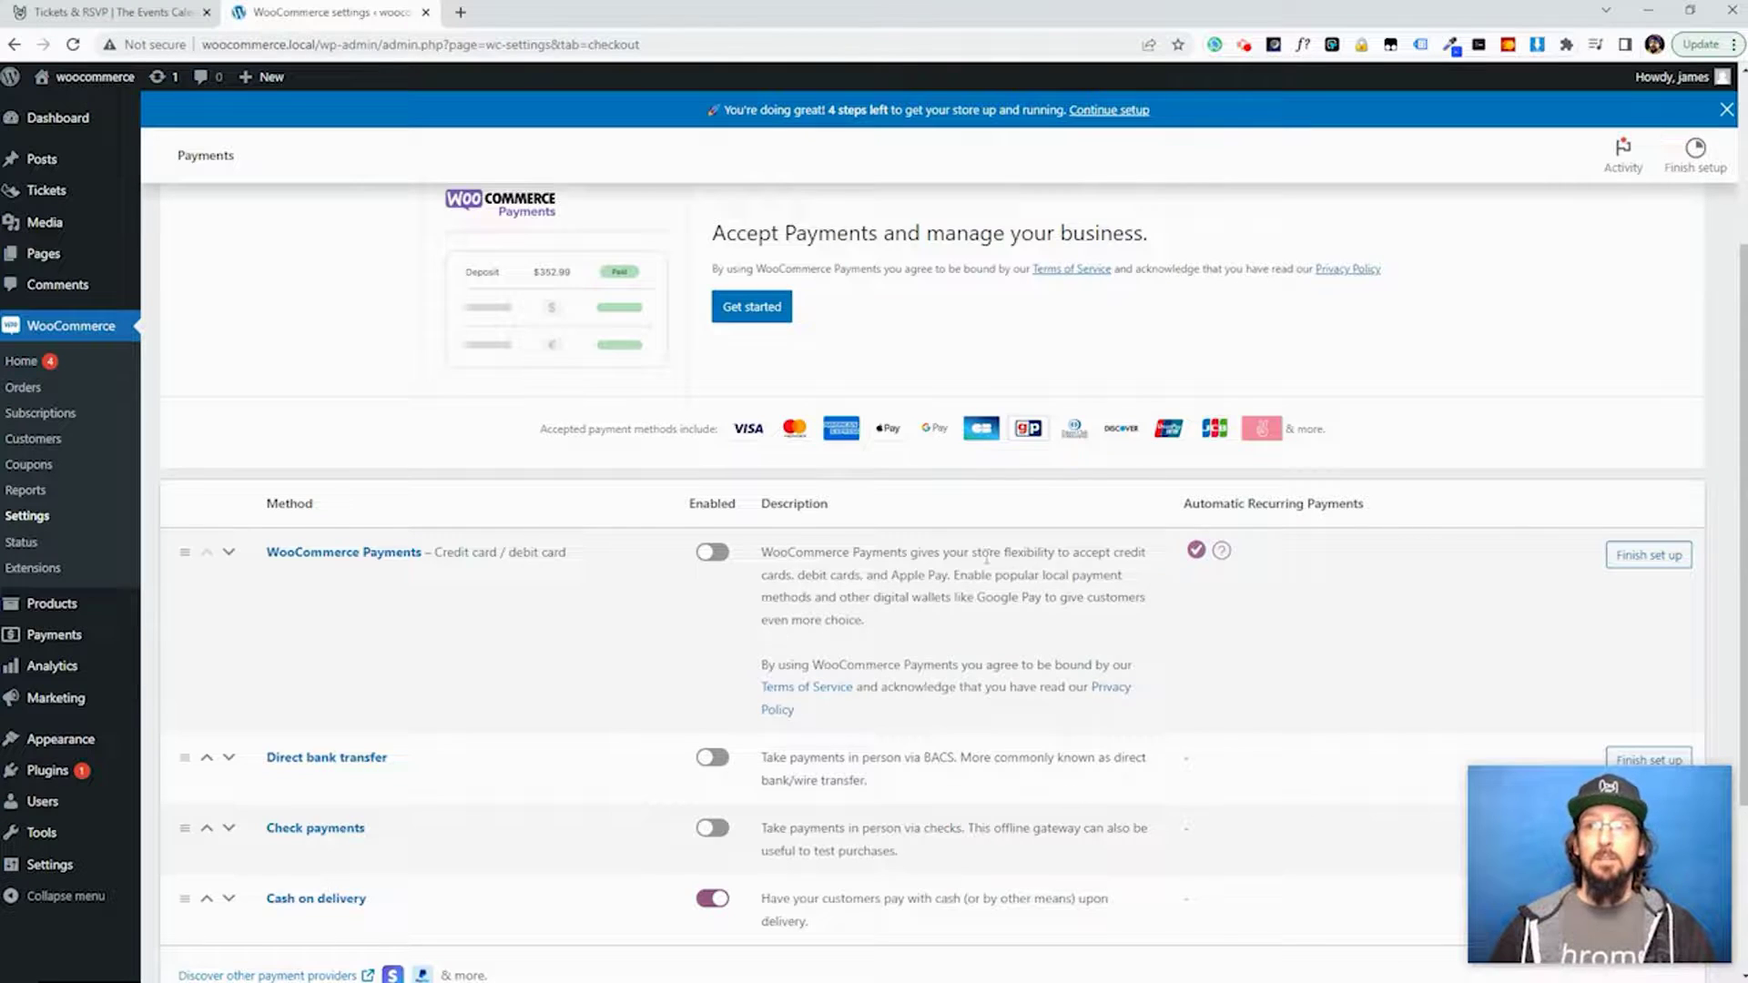
scroll(996, 616, "down", 2)
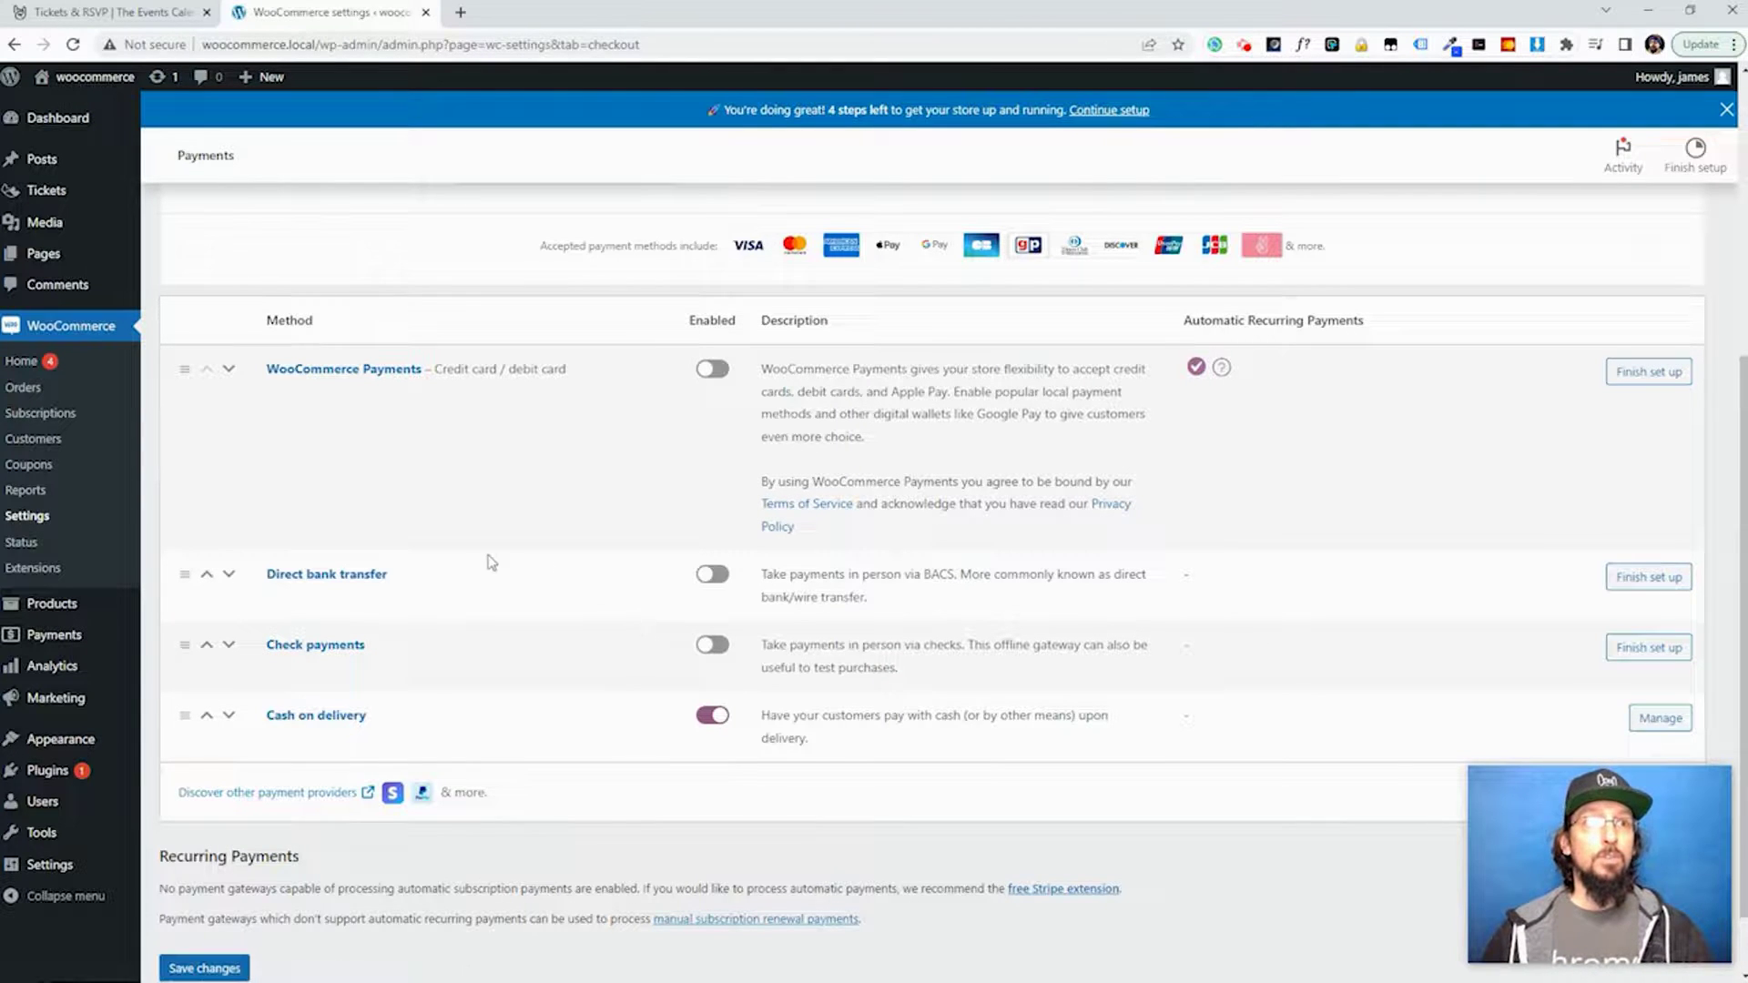
mouse_move(48, 608)
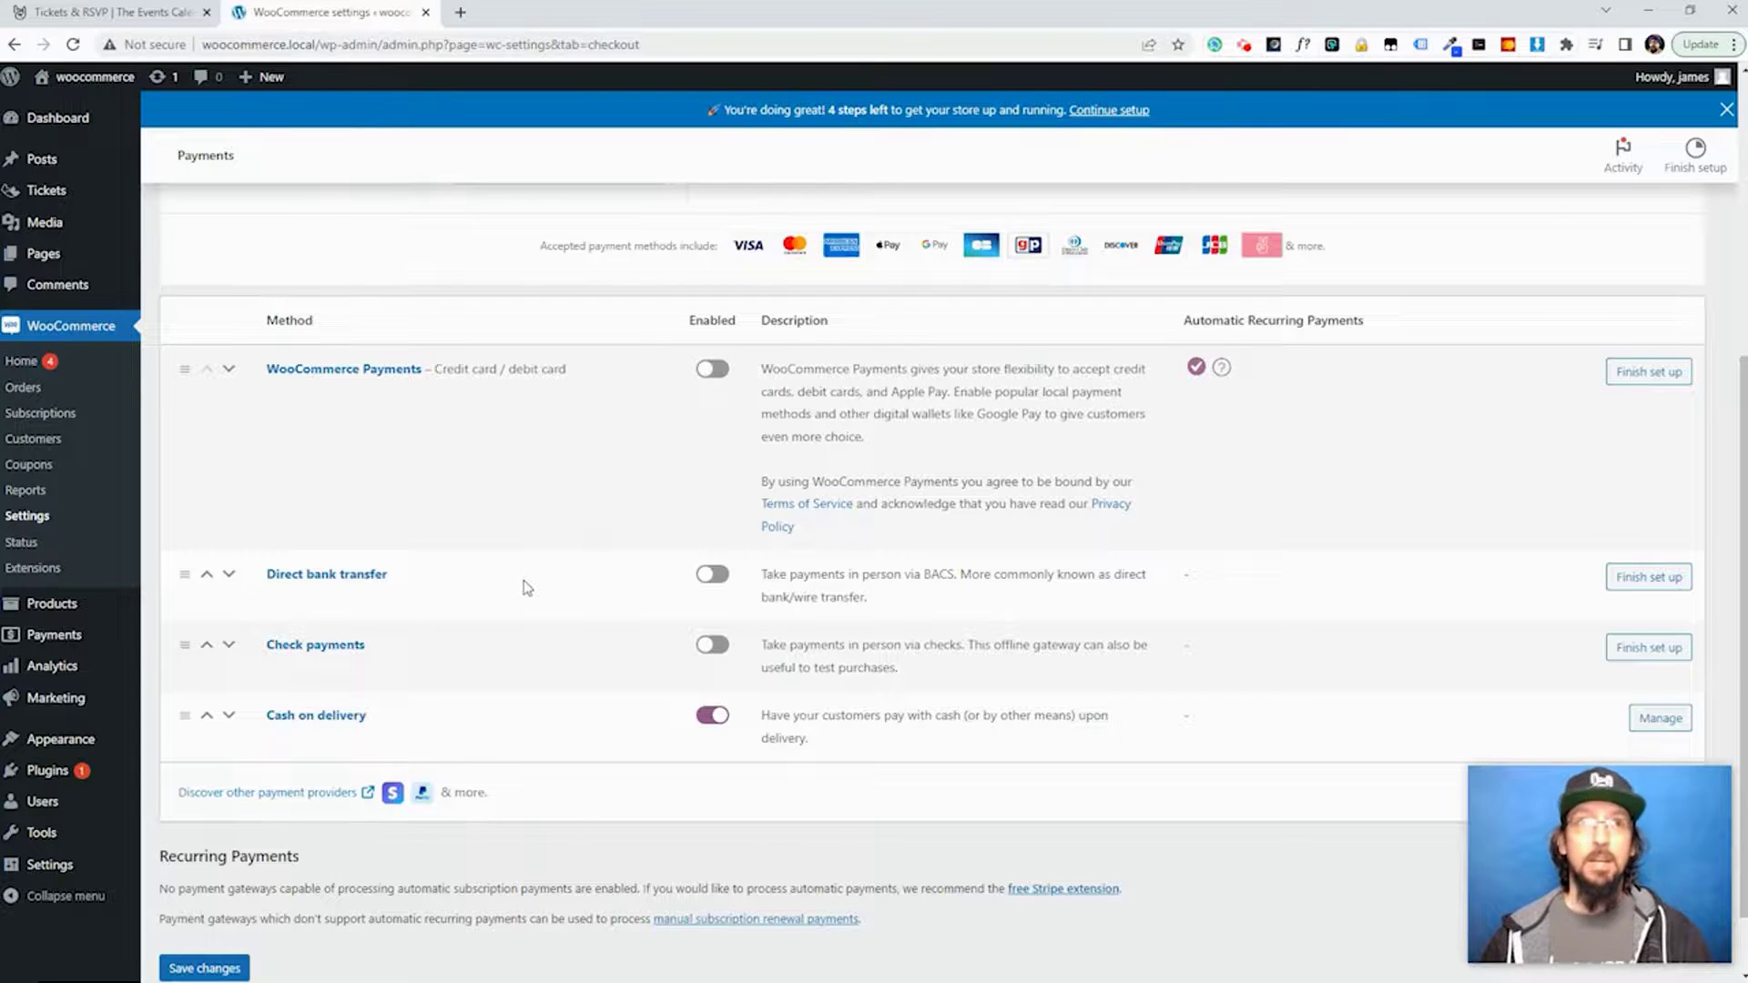
mouse_move(71, 219)
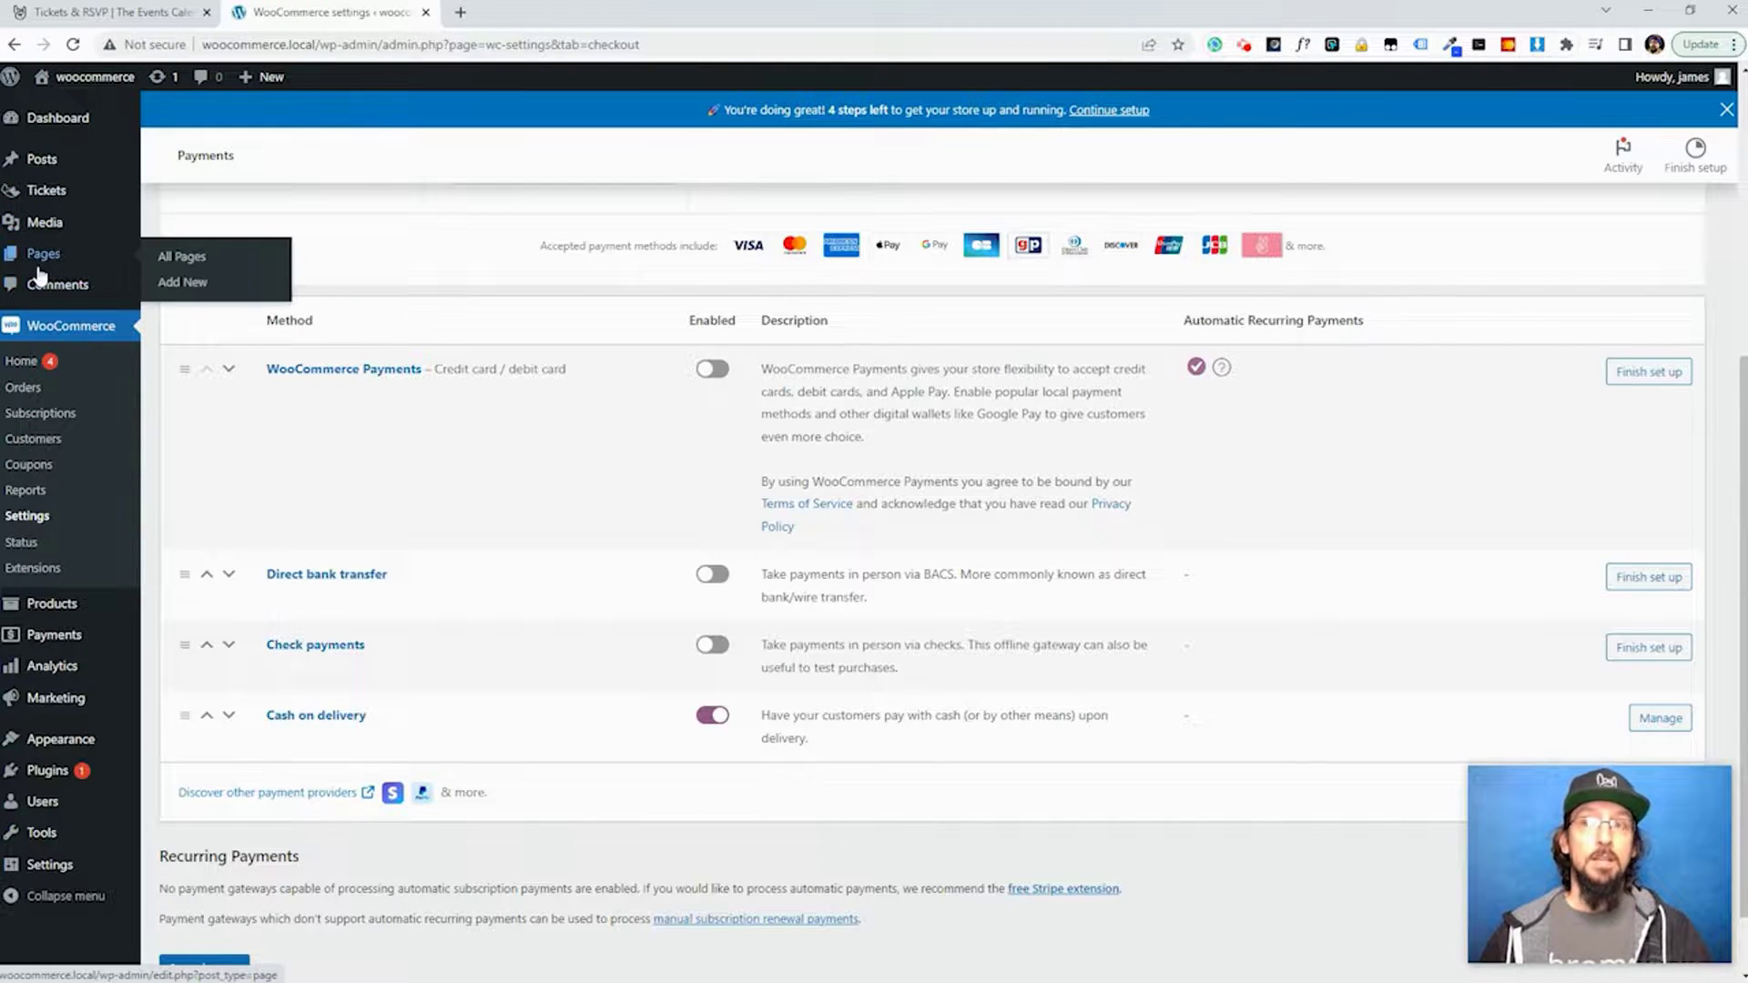
Start a new page titled 'Registration' and insert a Tickets block into it.
mouse_move(51, 258)
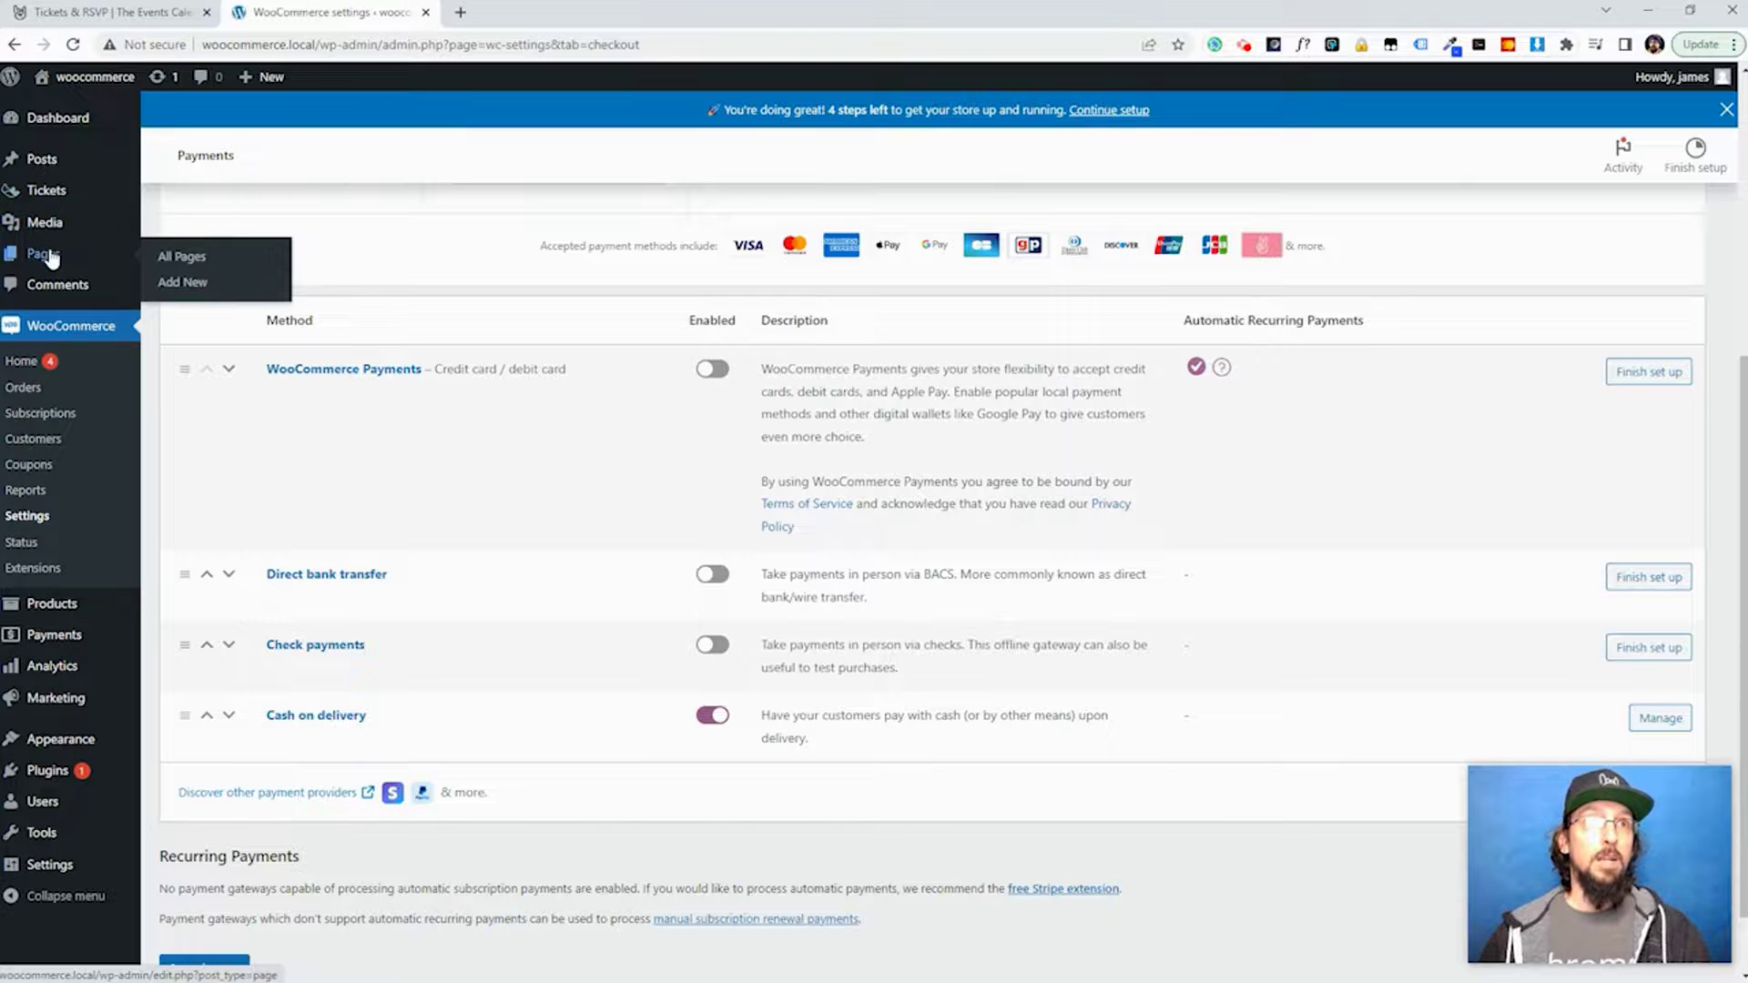
left_click(182, 282)
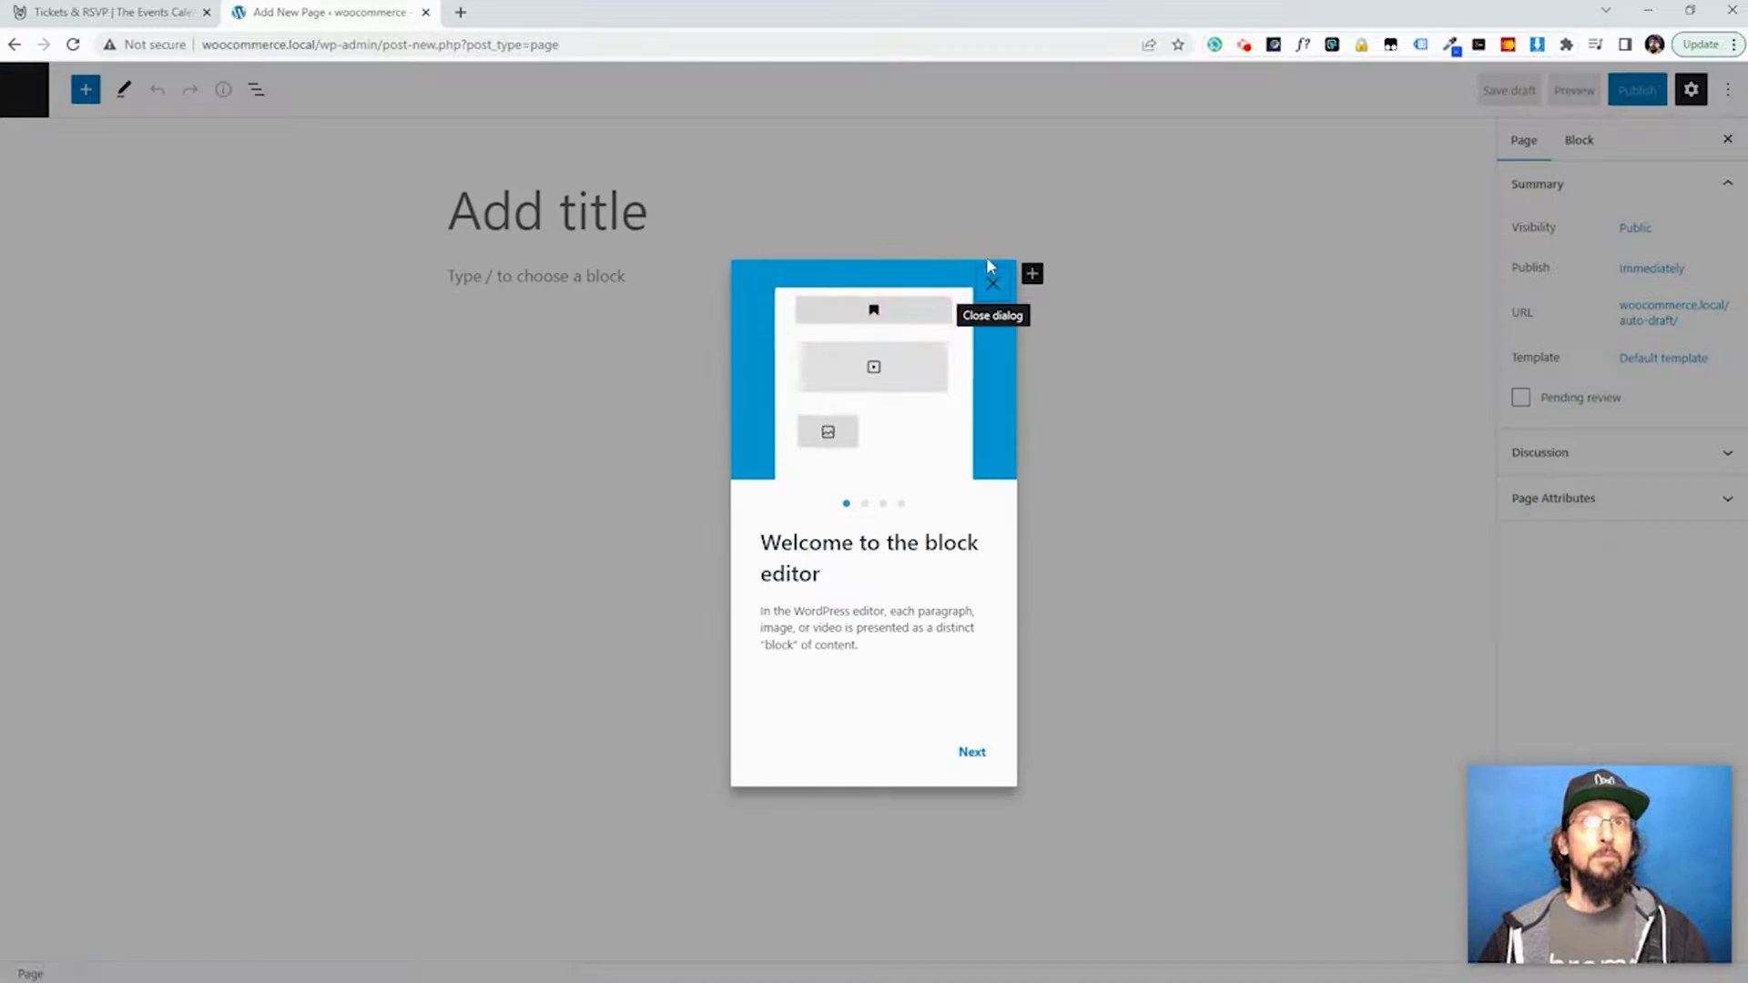
left_click(992, 273)
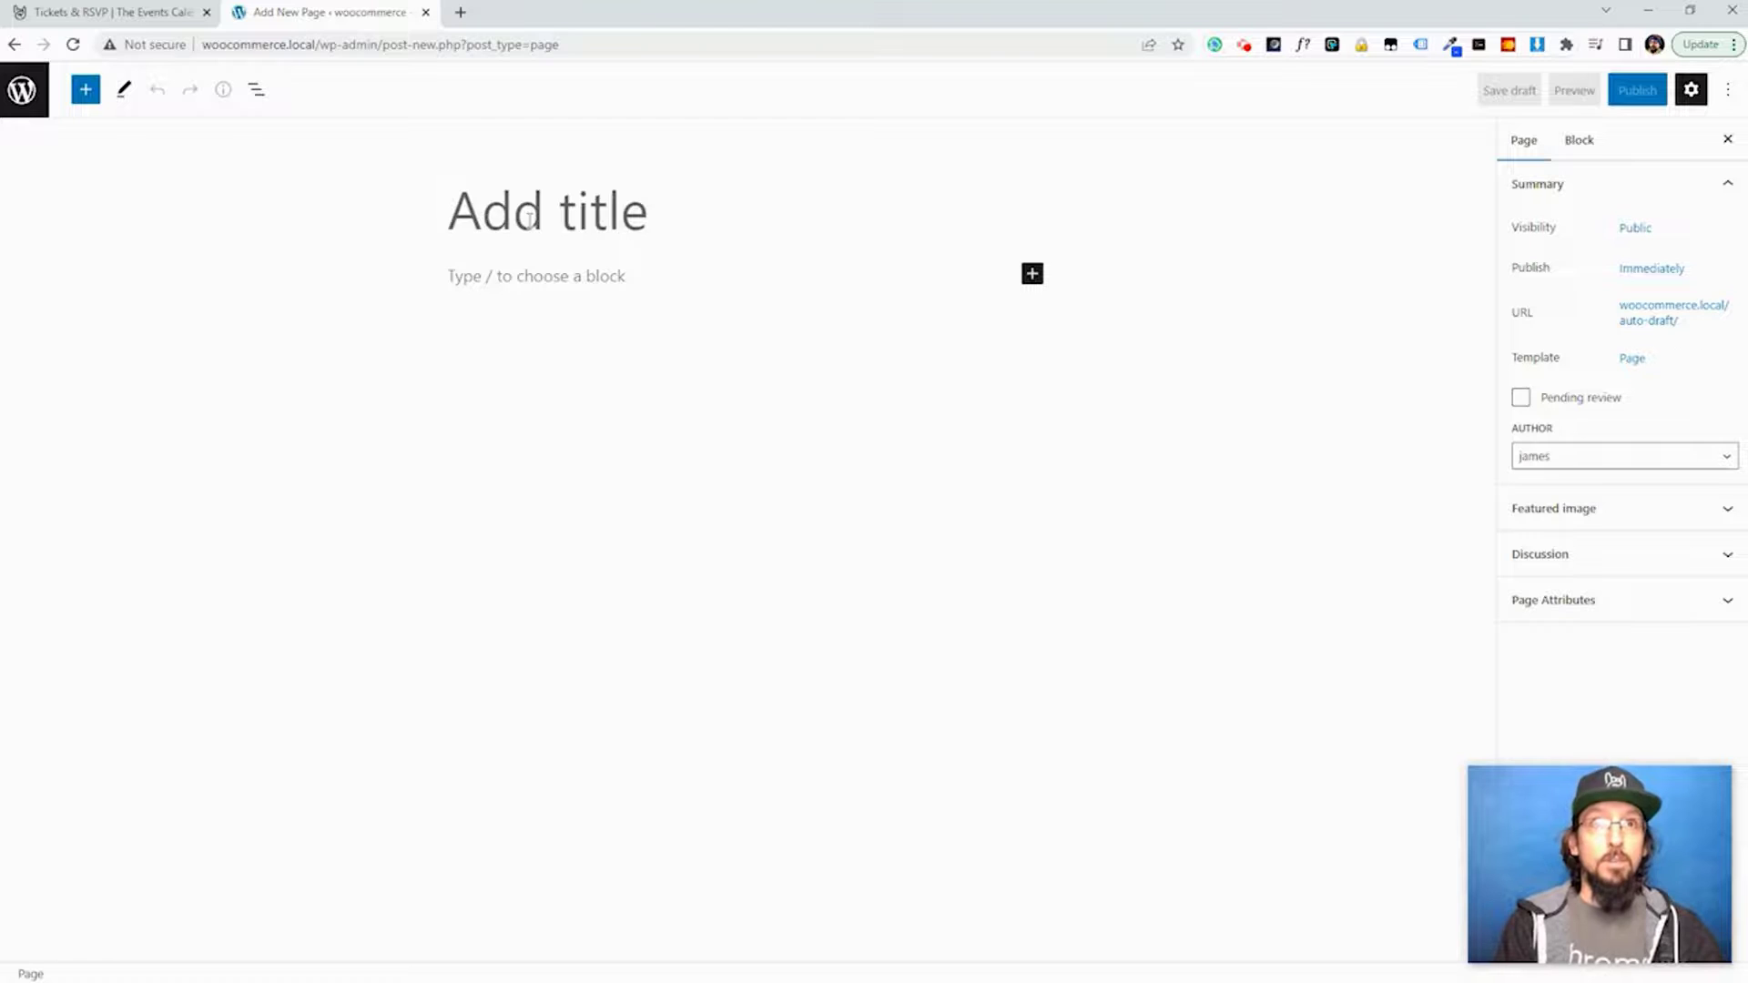
type("Registration")
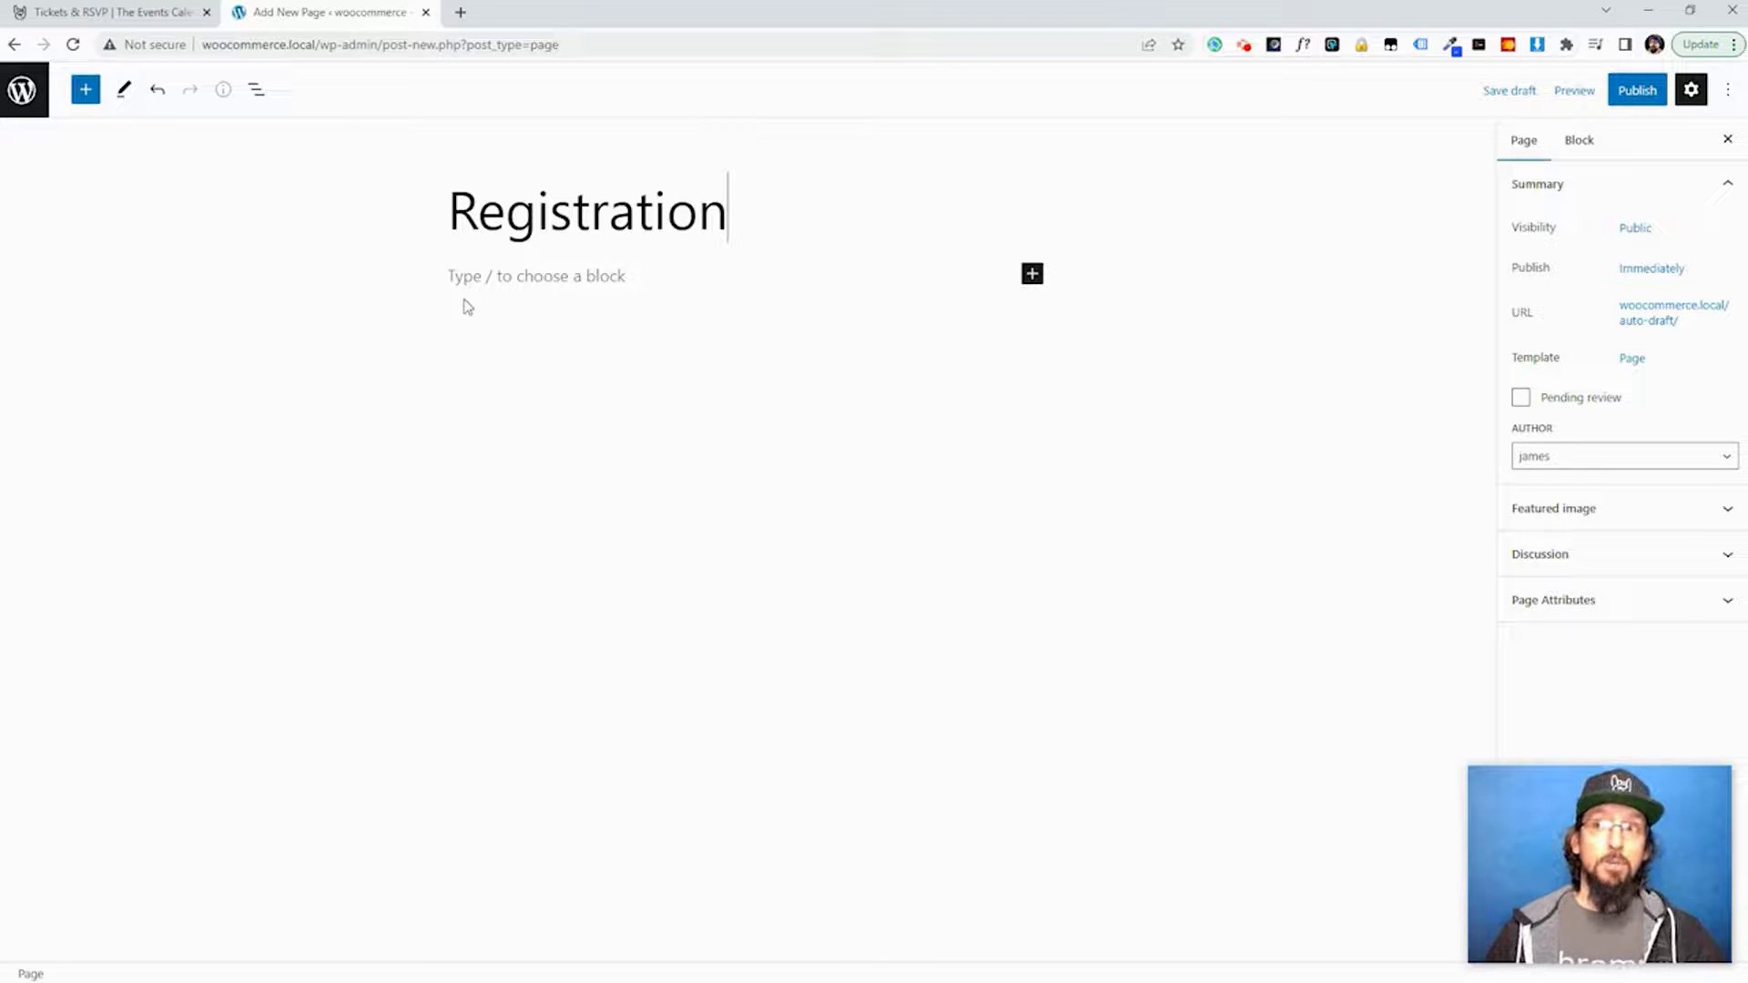
left_click(1033, 275)
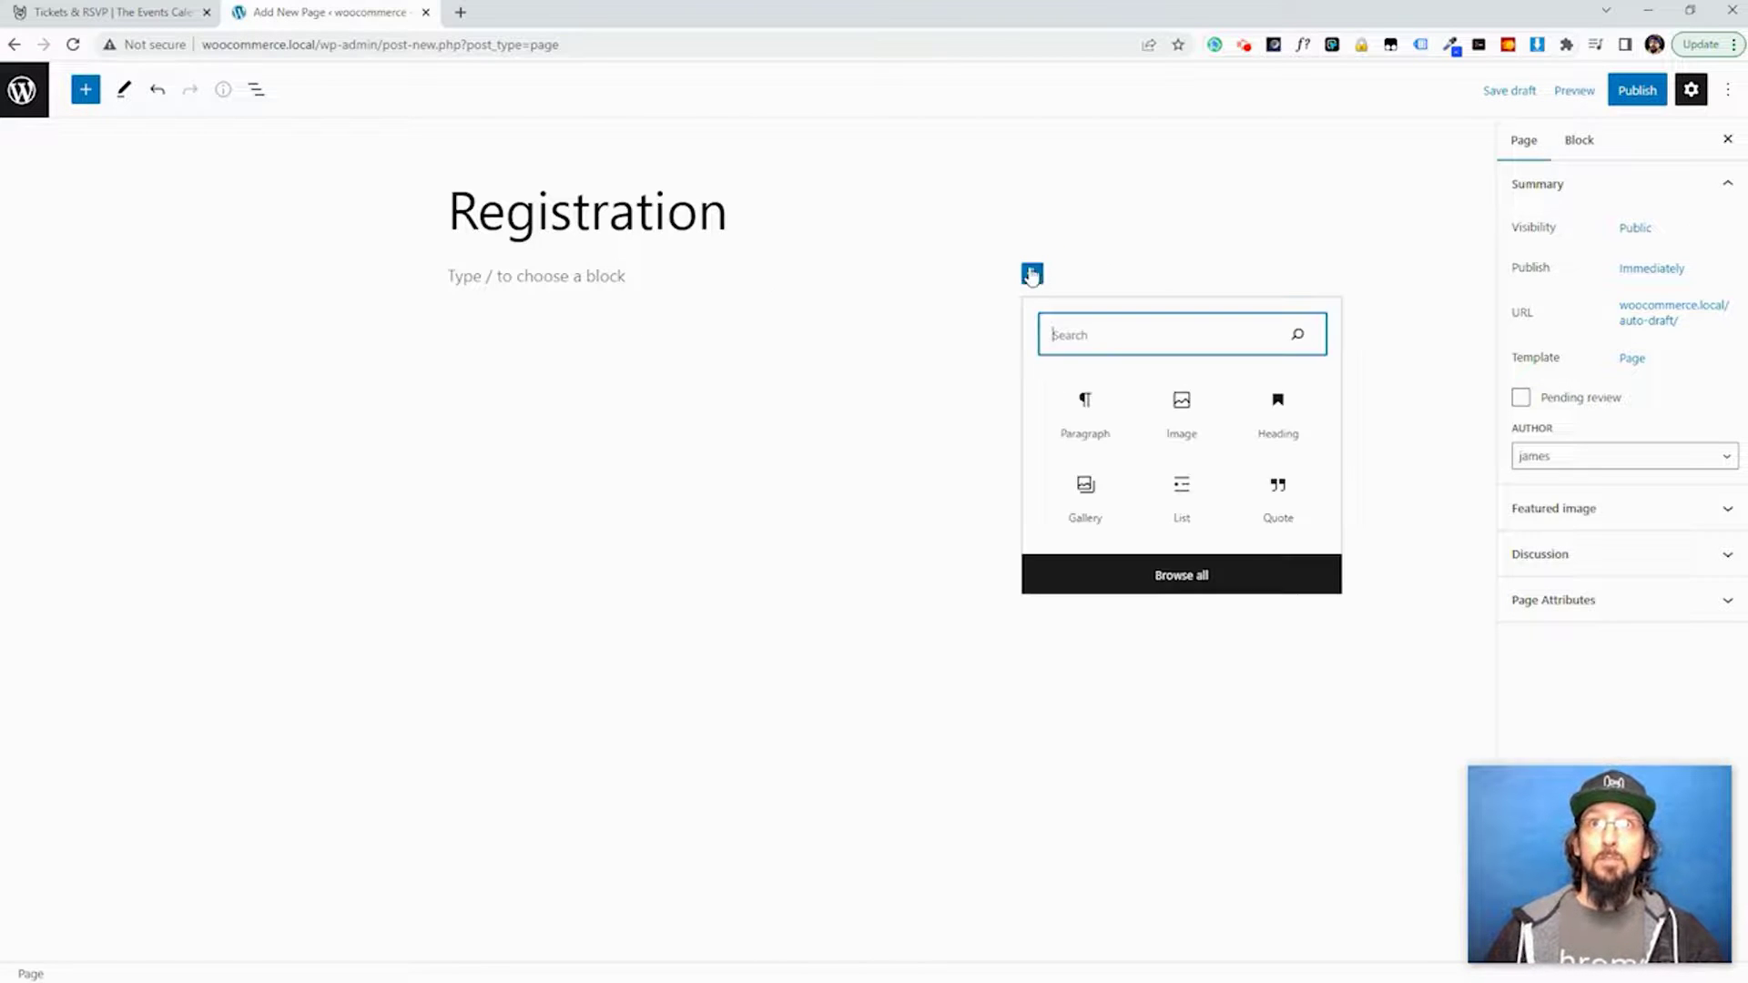
type("tick")
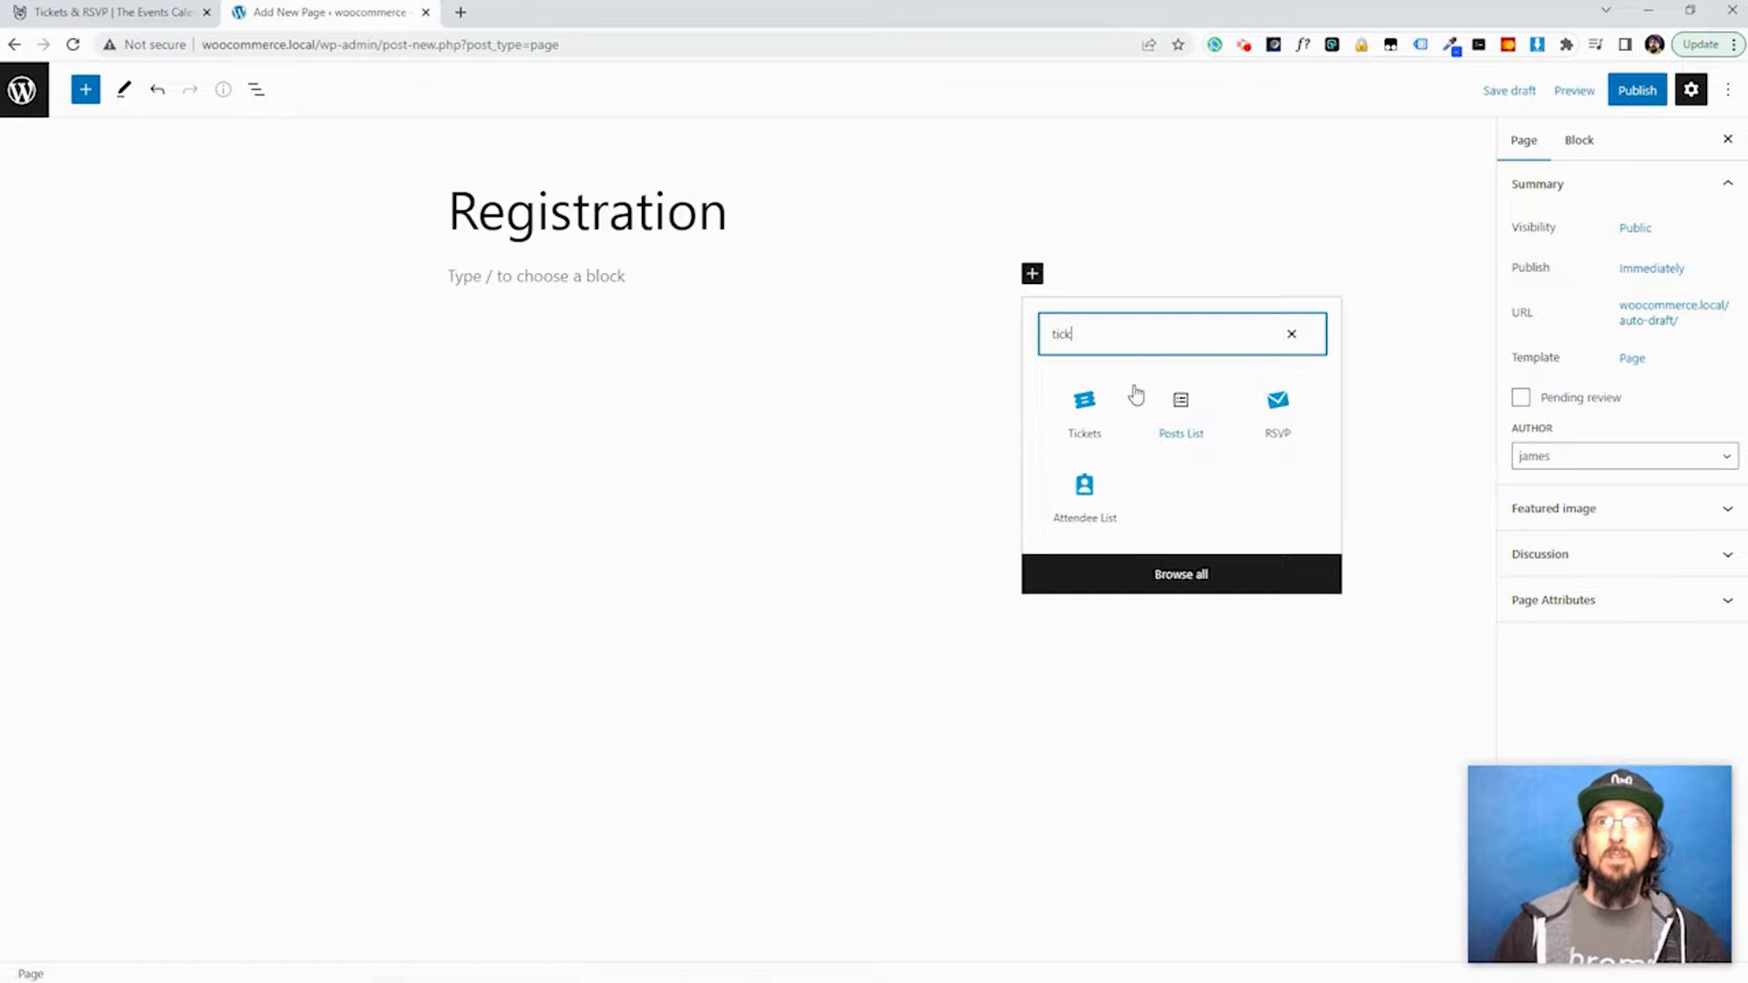
left_click(1088, 408)
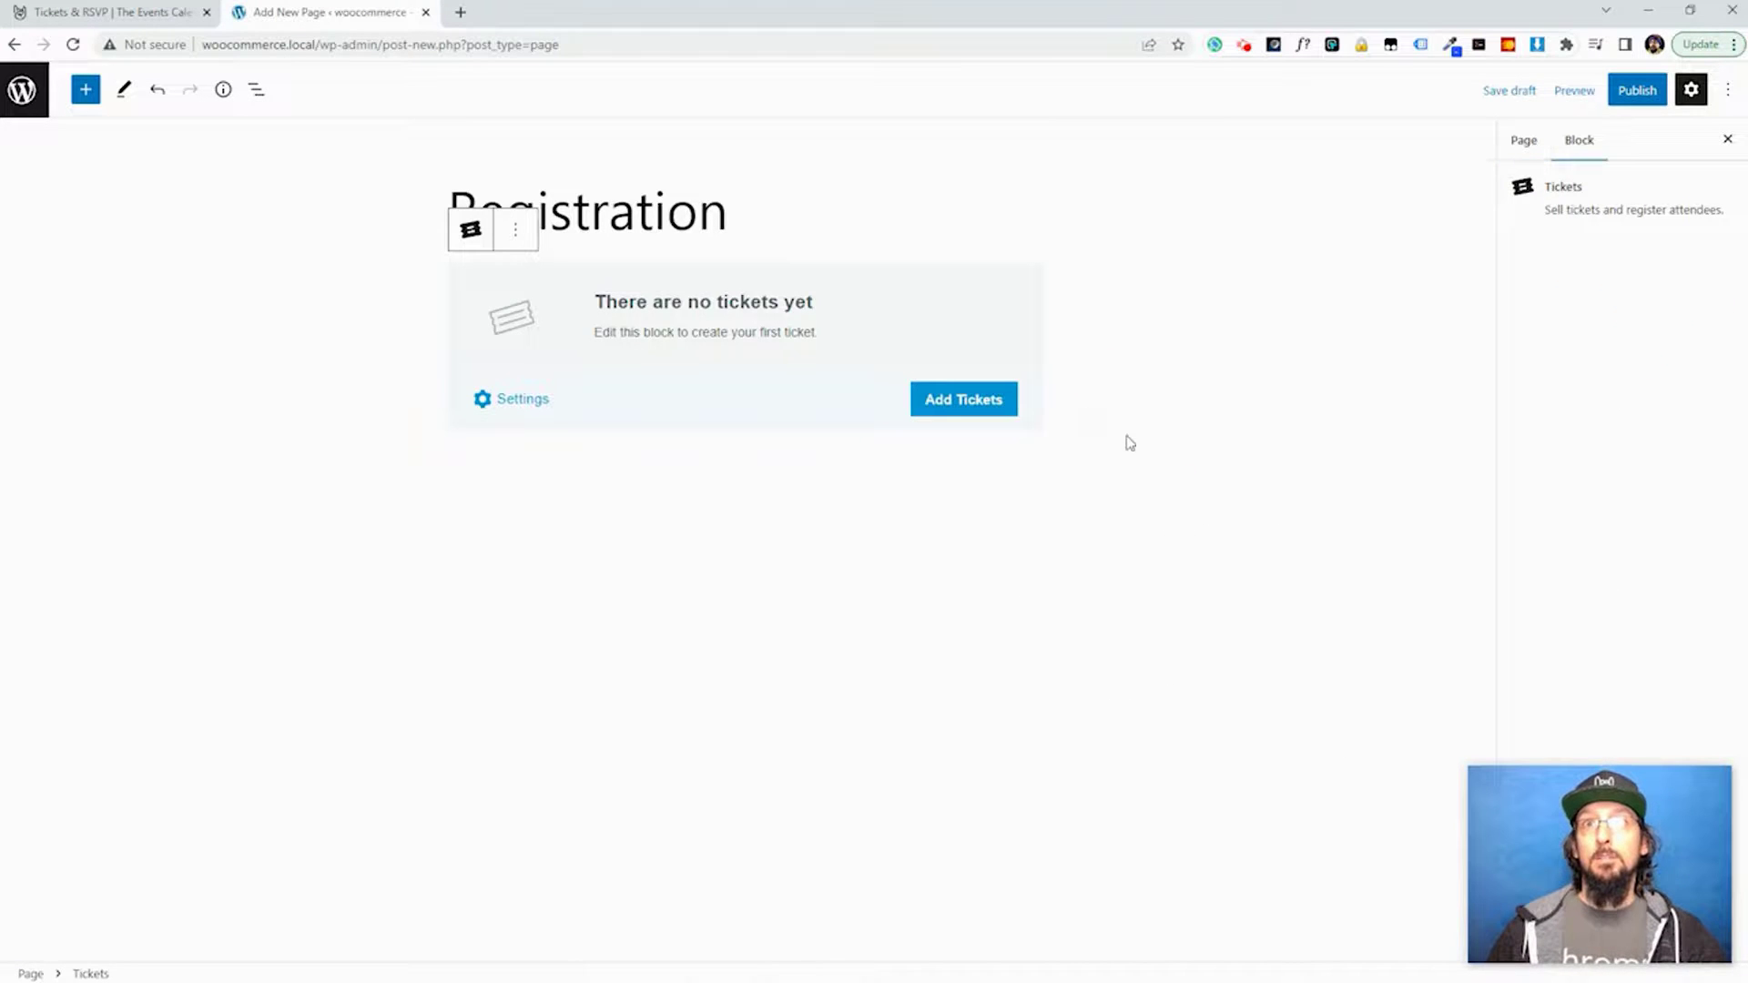
Create a 'Register' ticket priced $10 with Unlimited capacity, then publish the page.
left_click(929, 401)
left_click(626, 295)
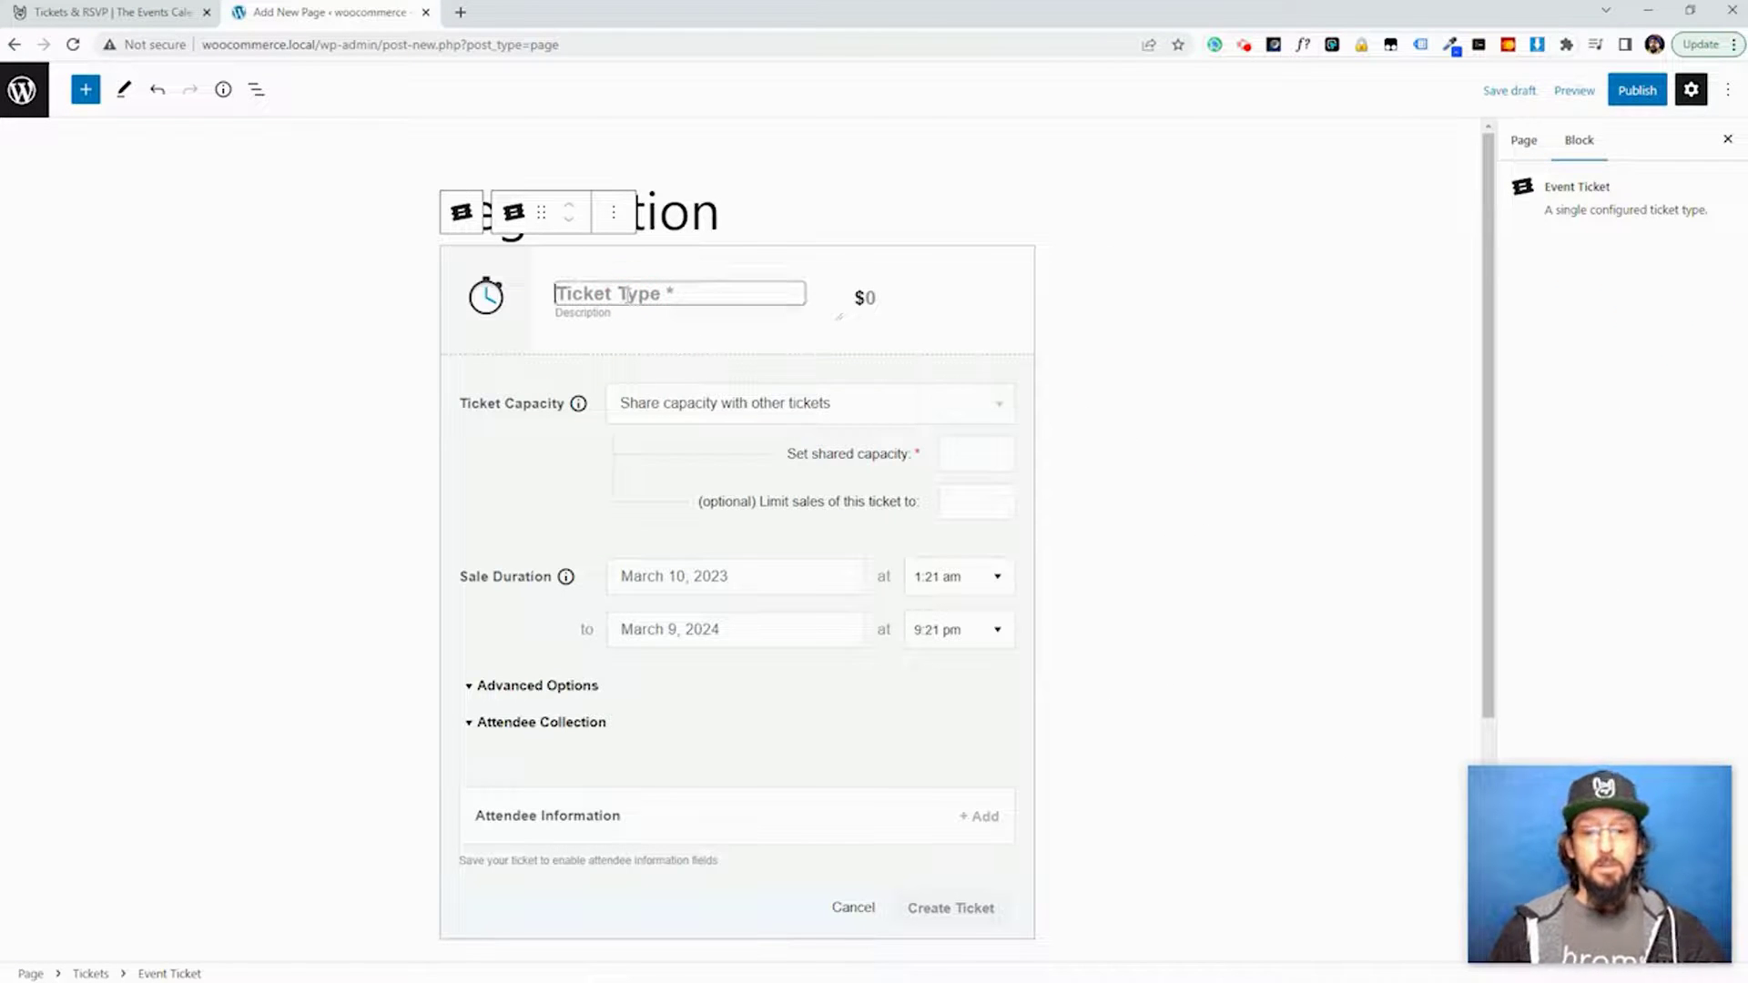
type("Regist")
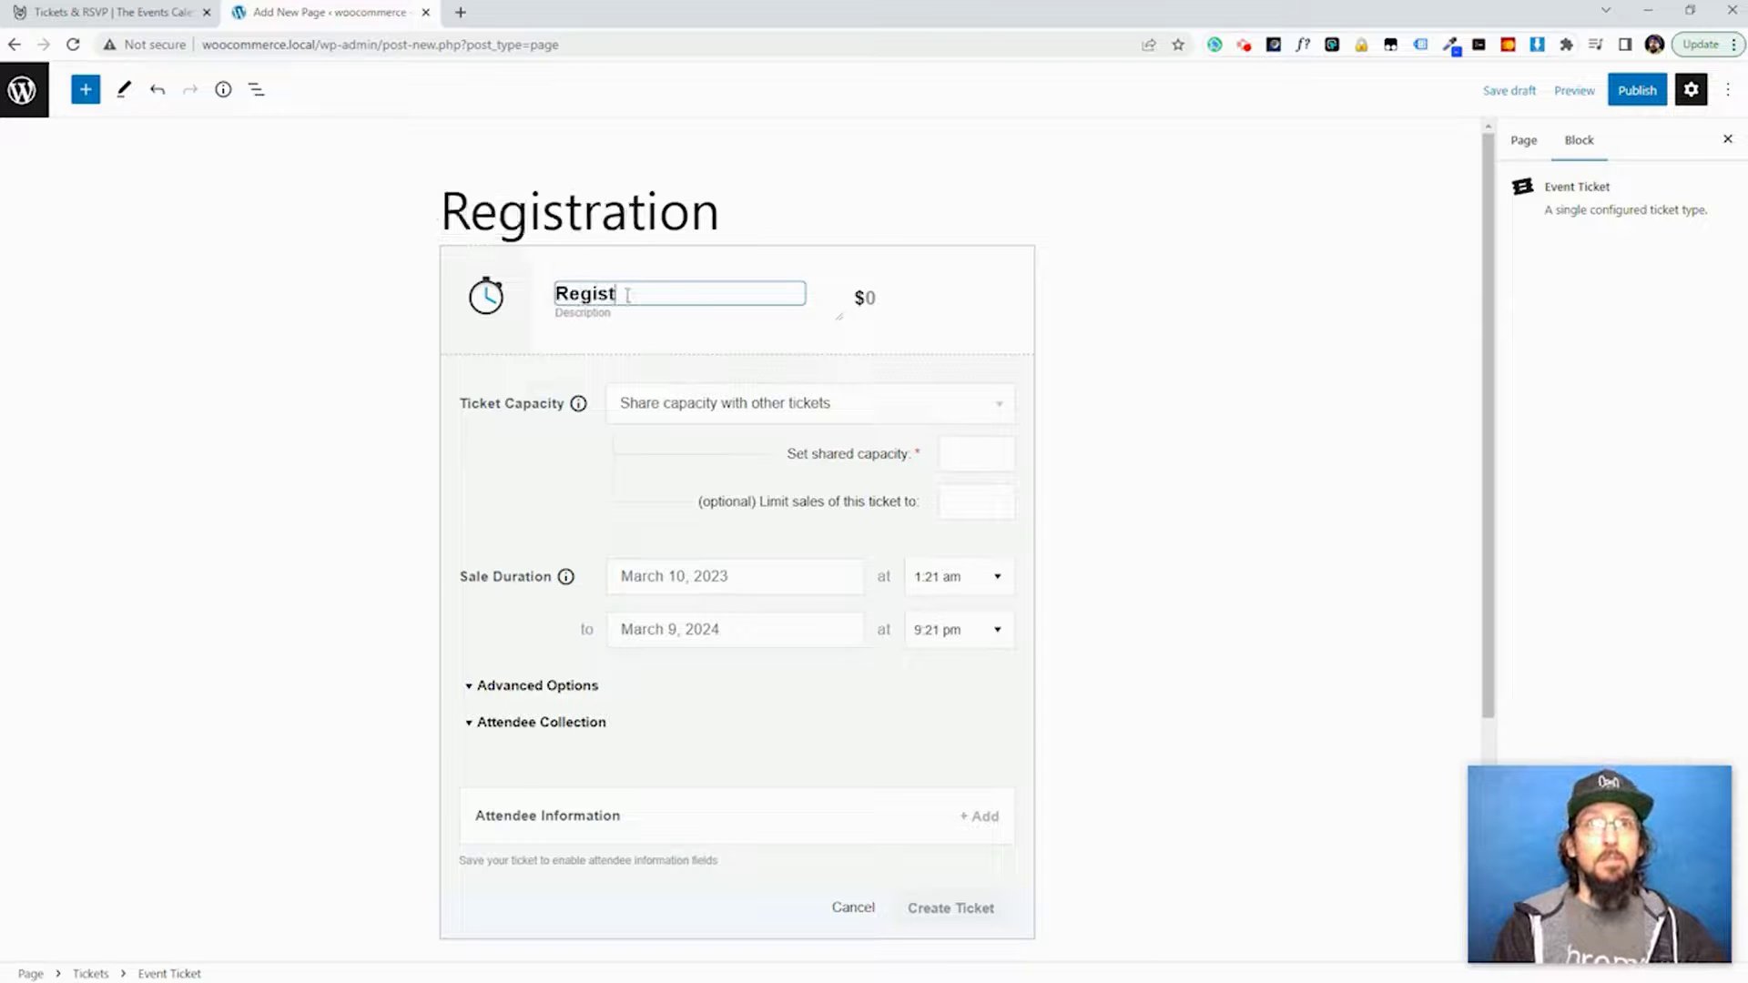
type("er")
left_click(887, 292)
type("5")
left_click(890, 292)
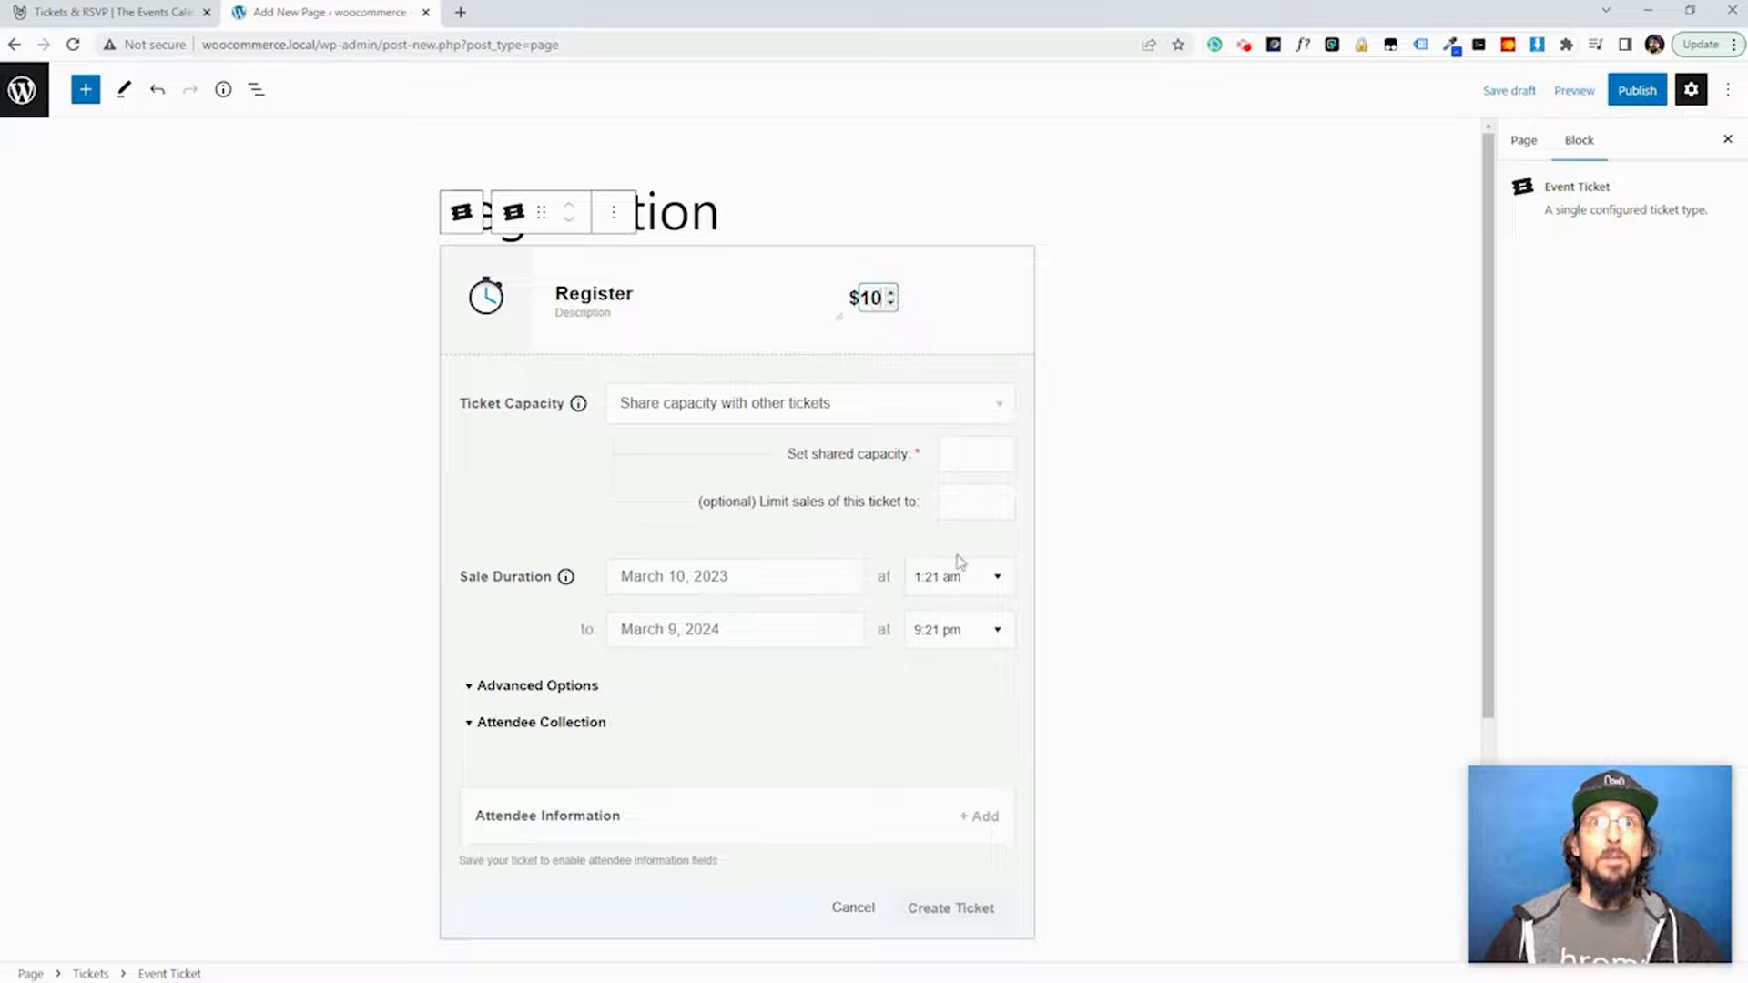
left_click(796, 414)
left_click(673, 486)
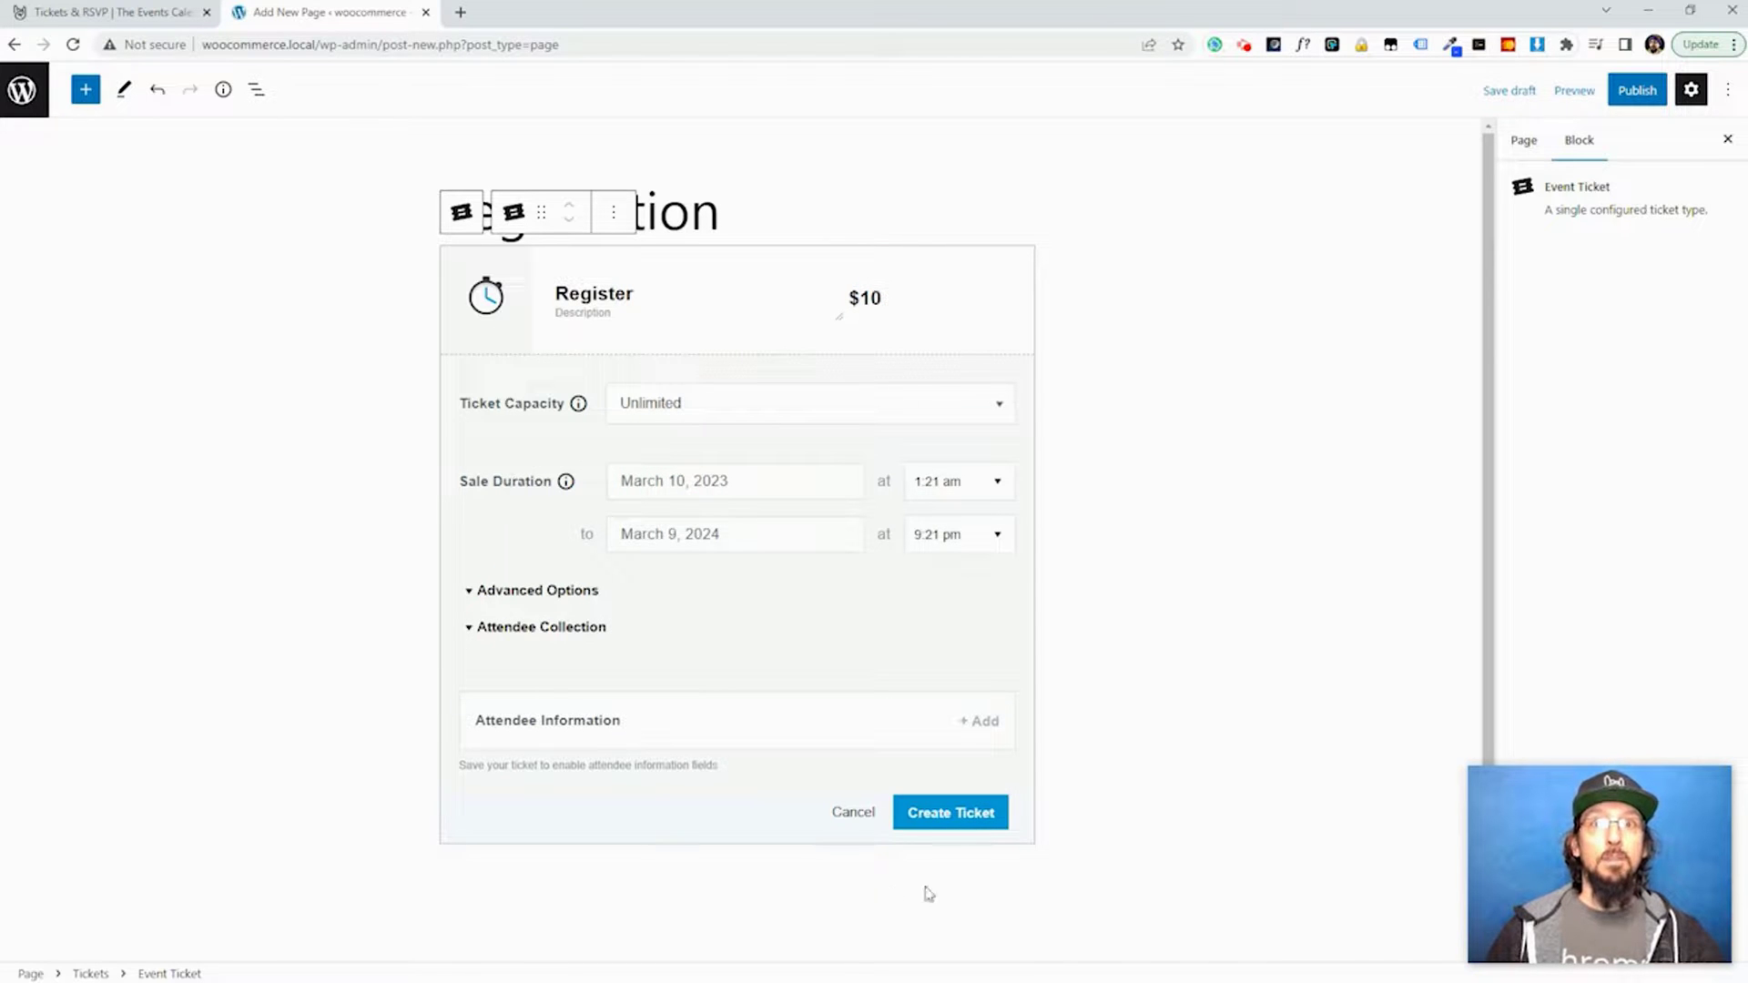
left_click(938, 823)
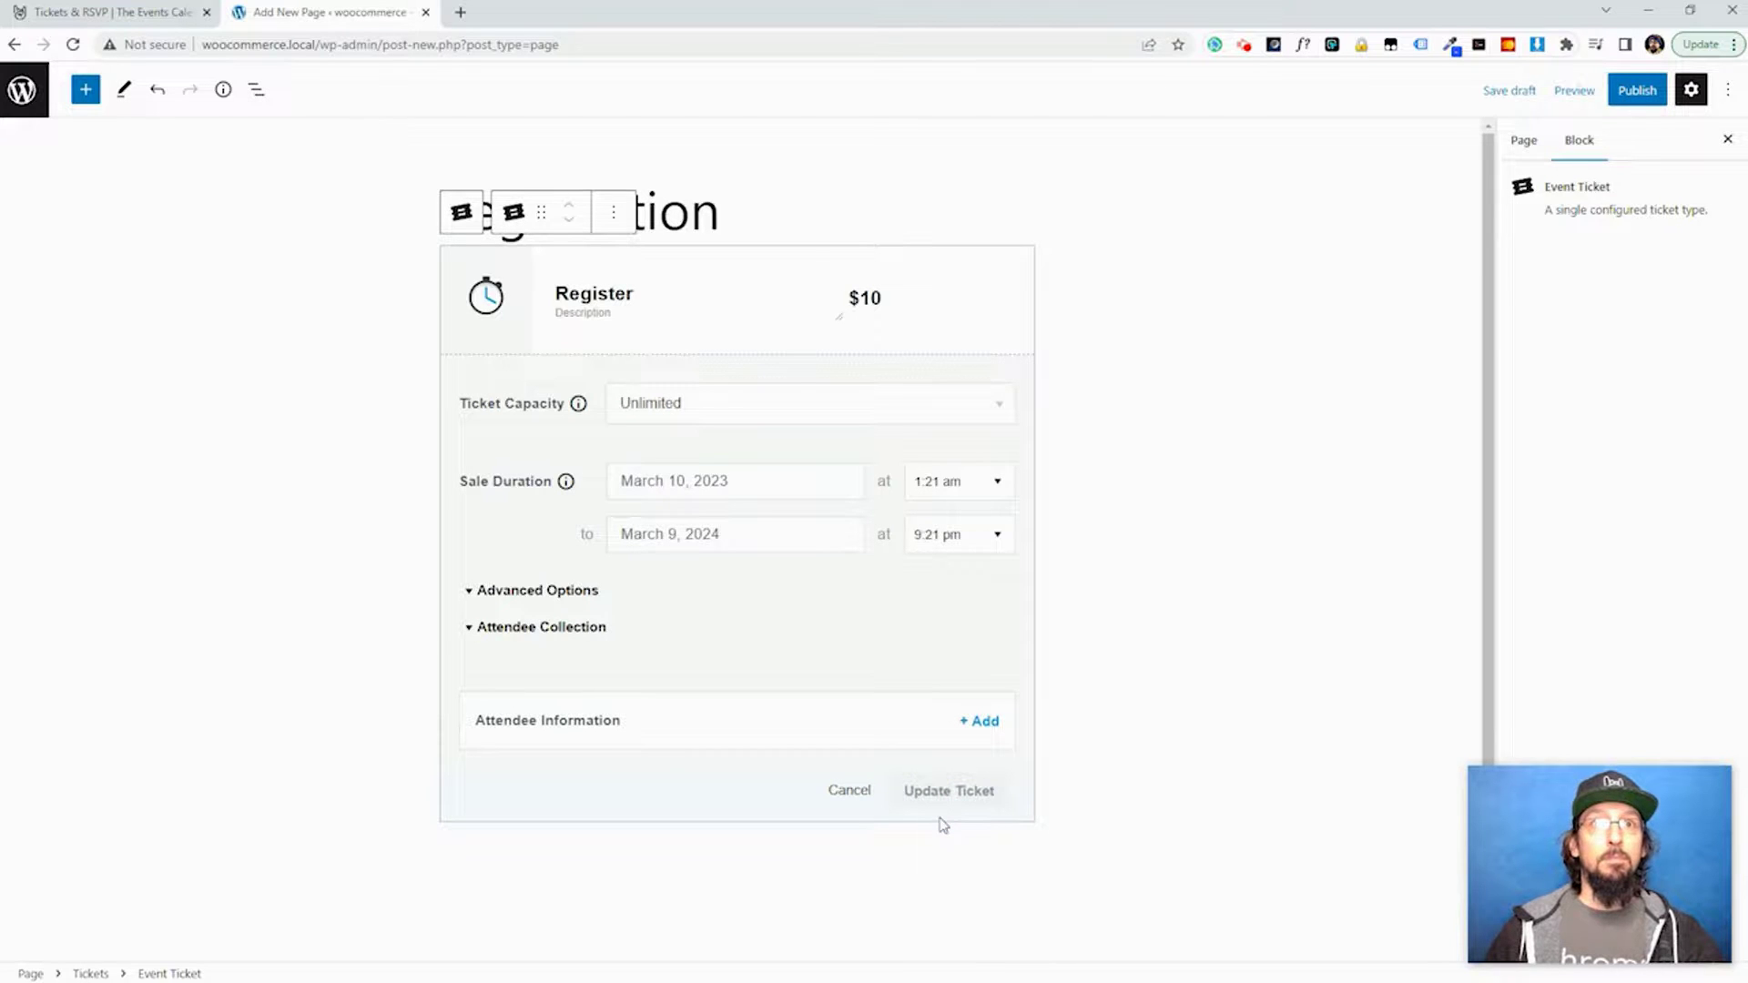
left_click(1637, 90)
left_click(1594, 93)
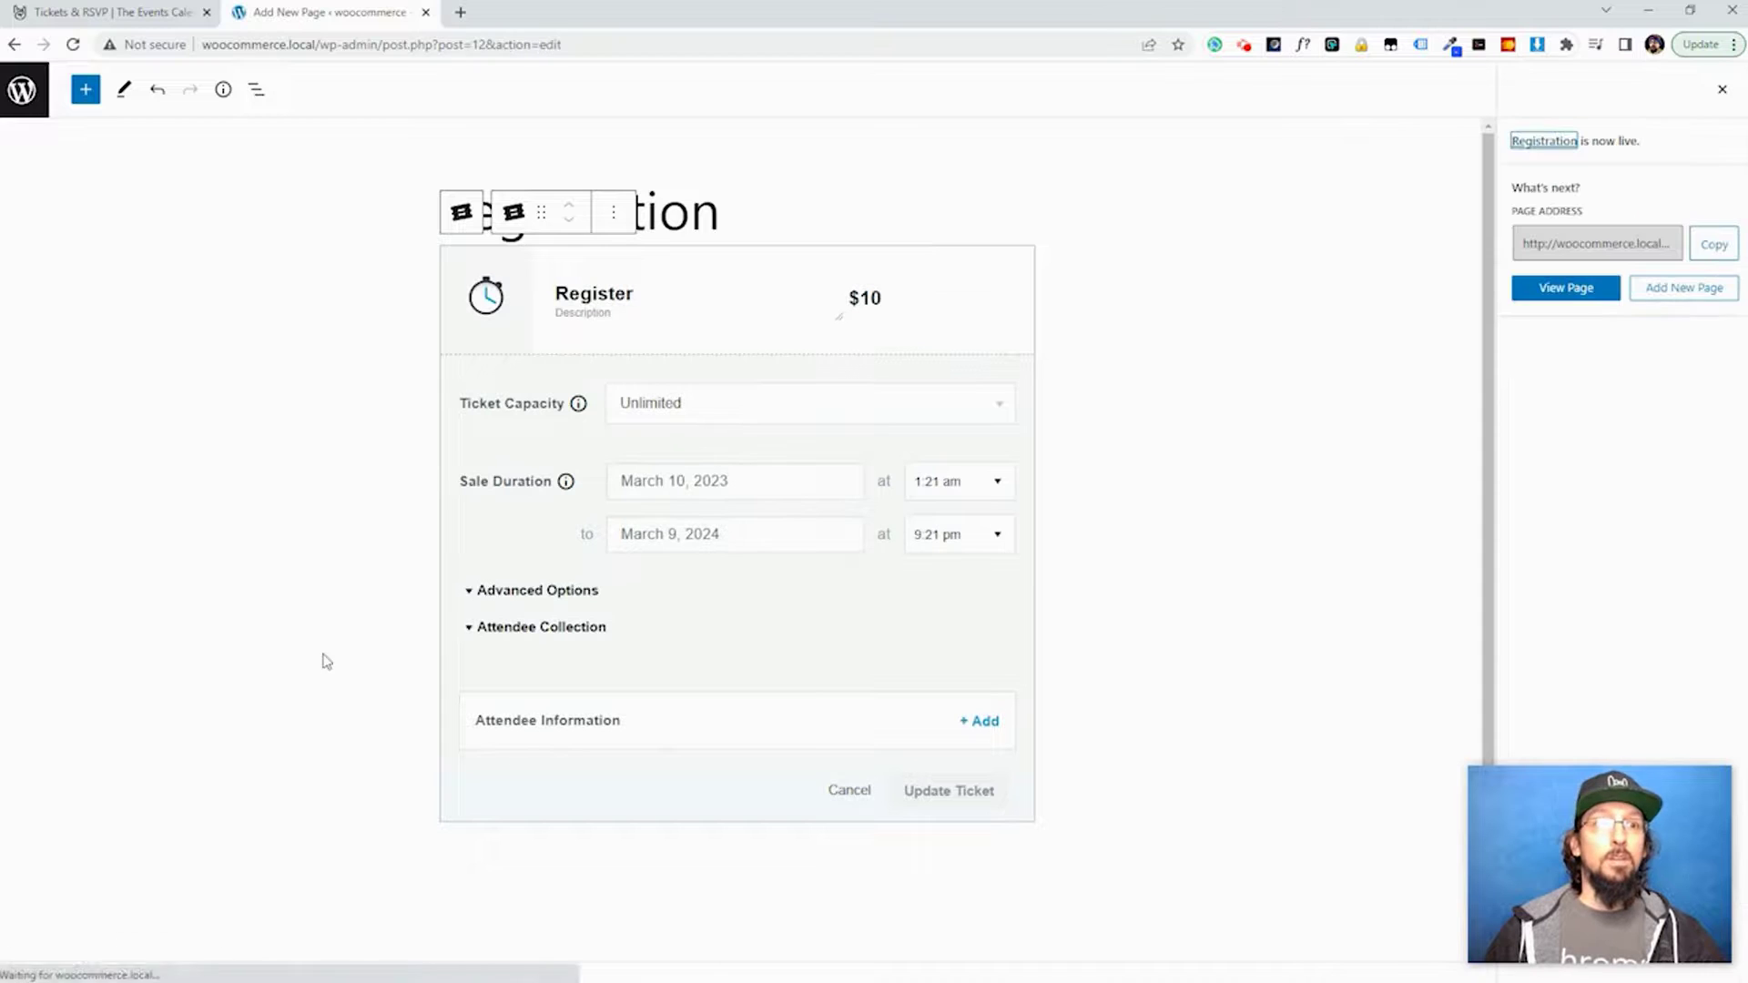
On the live Registration page, add one Register ticket to the cart and proceed to checkout.
left_click(187, 926)
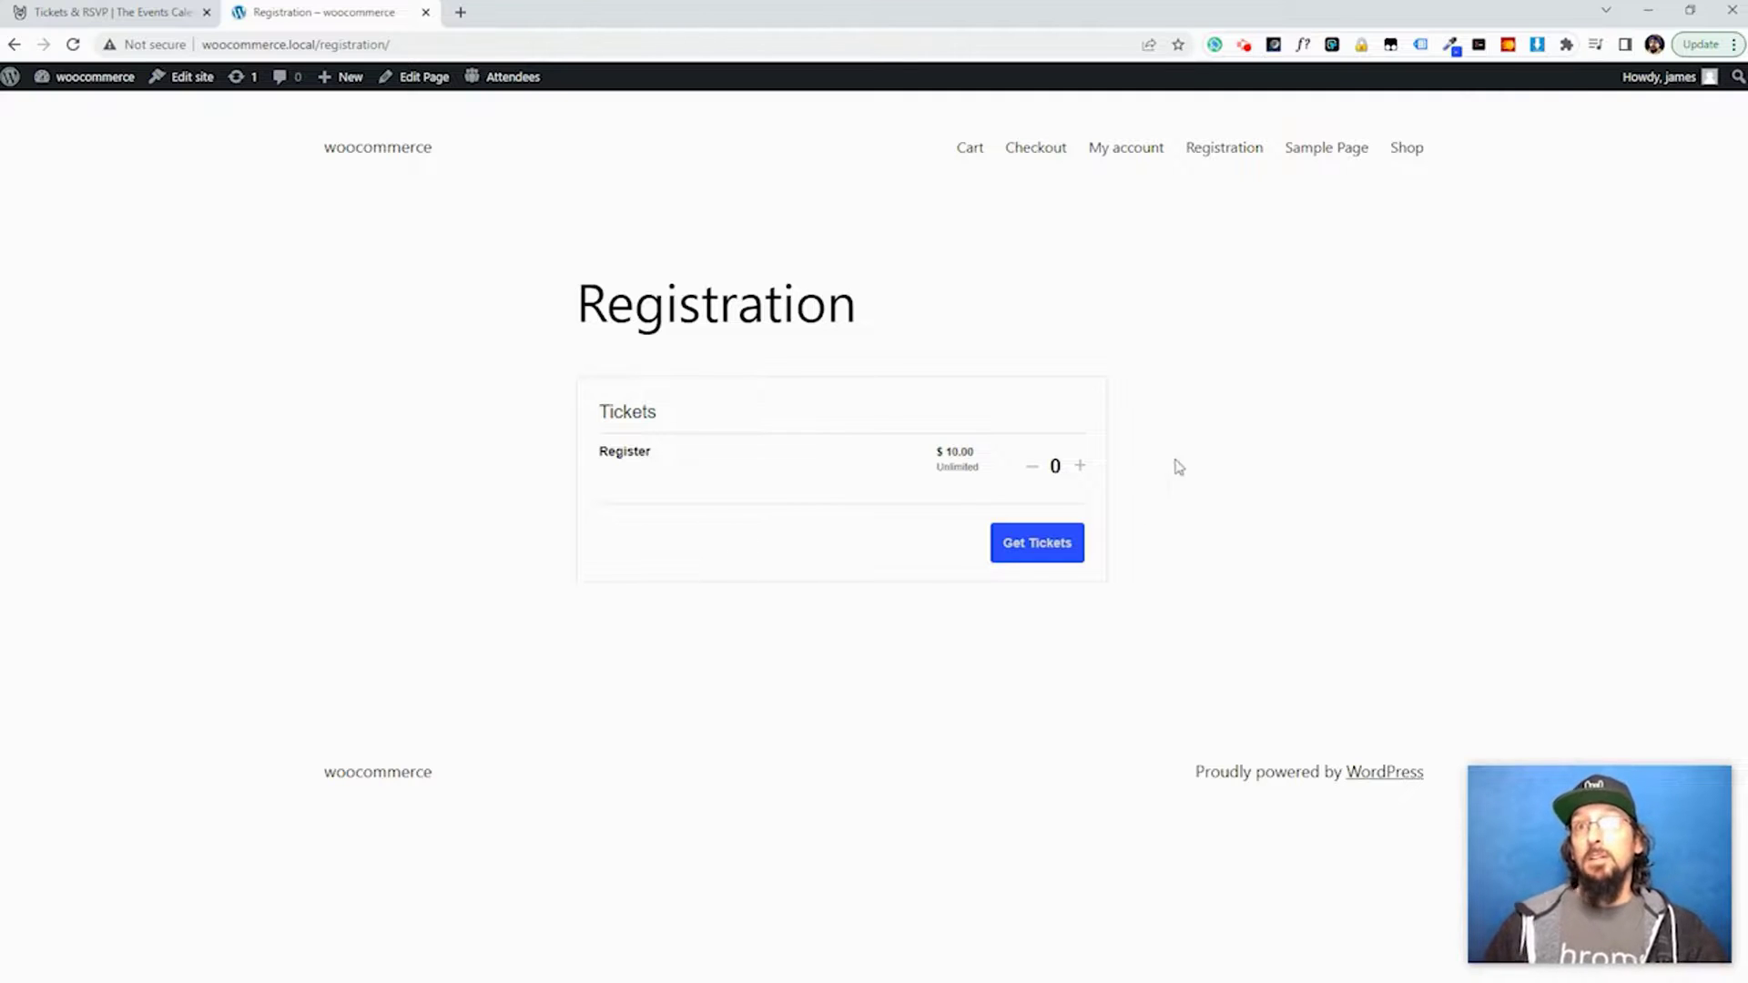
left_click(1082, 466)
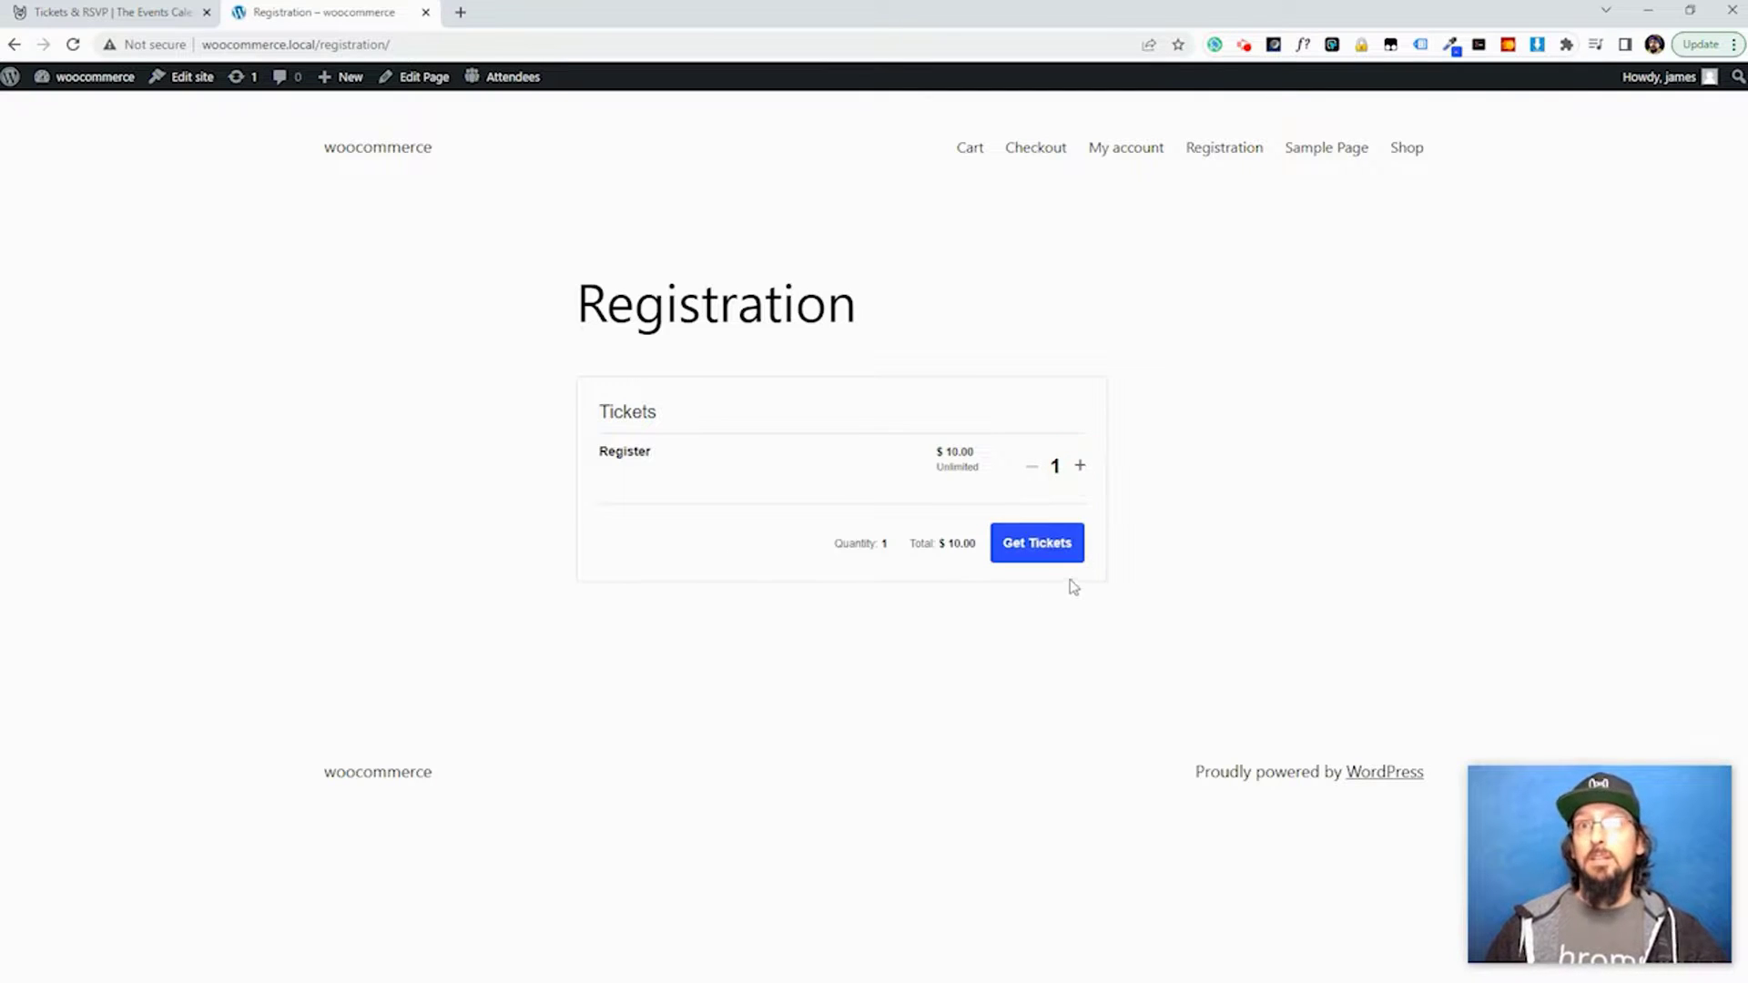
left_click(1045, 548)
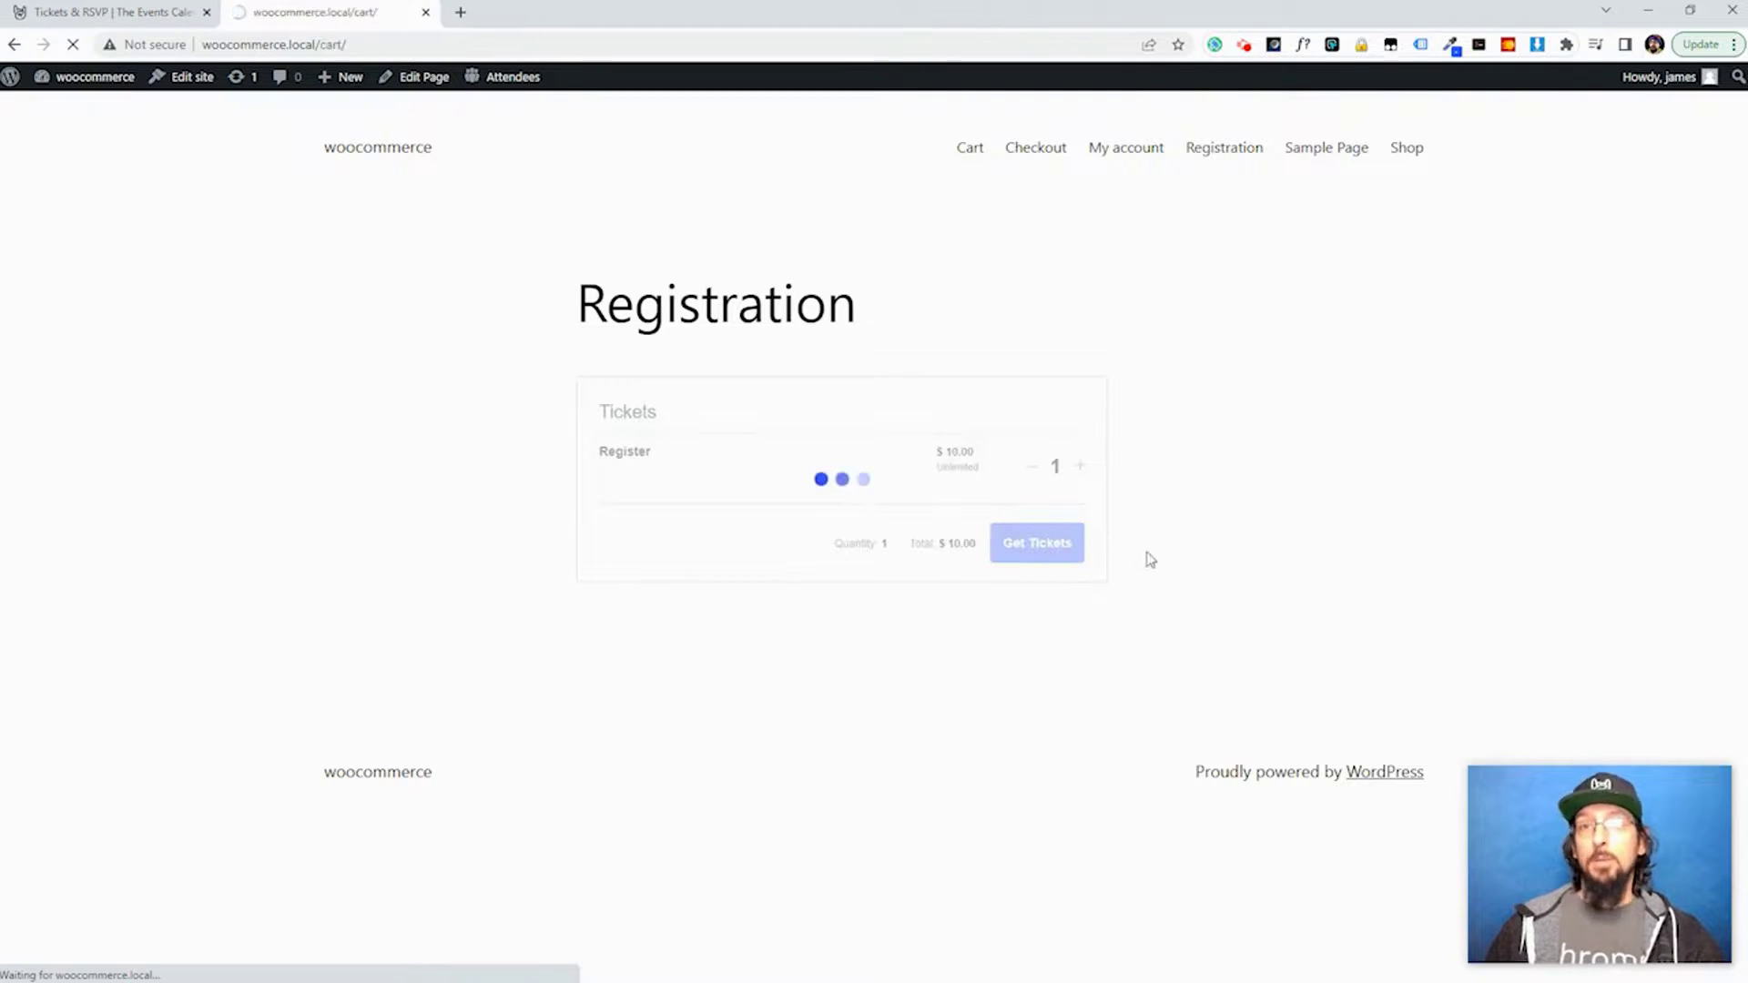
left_click(948, 860)
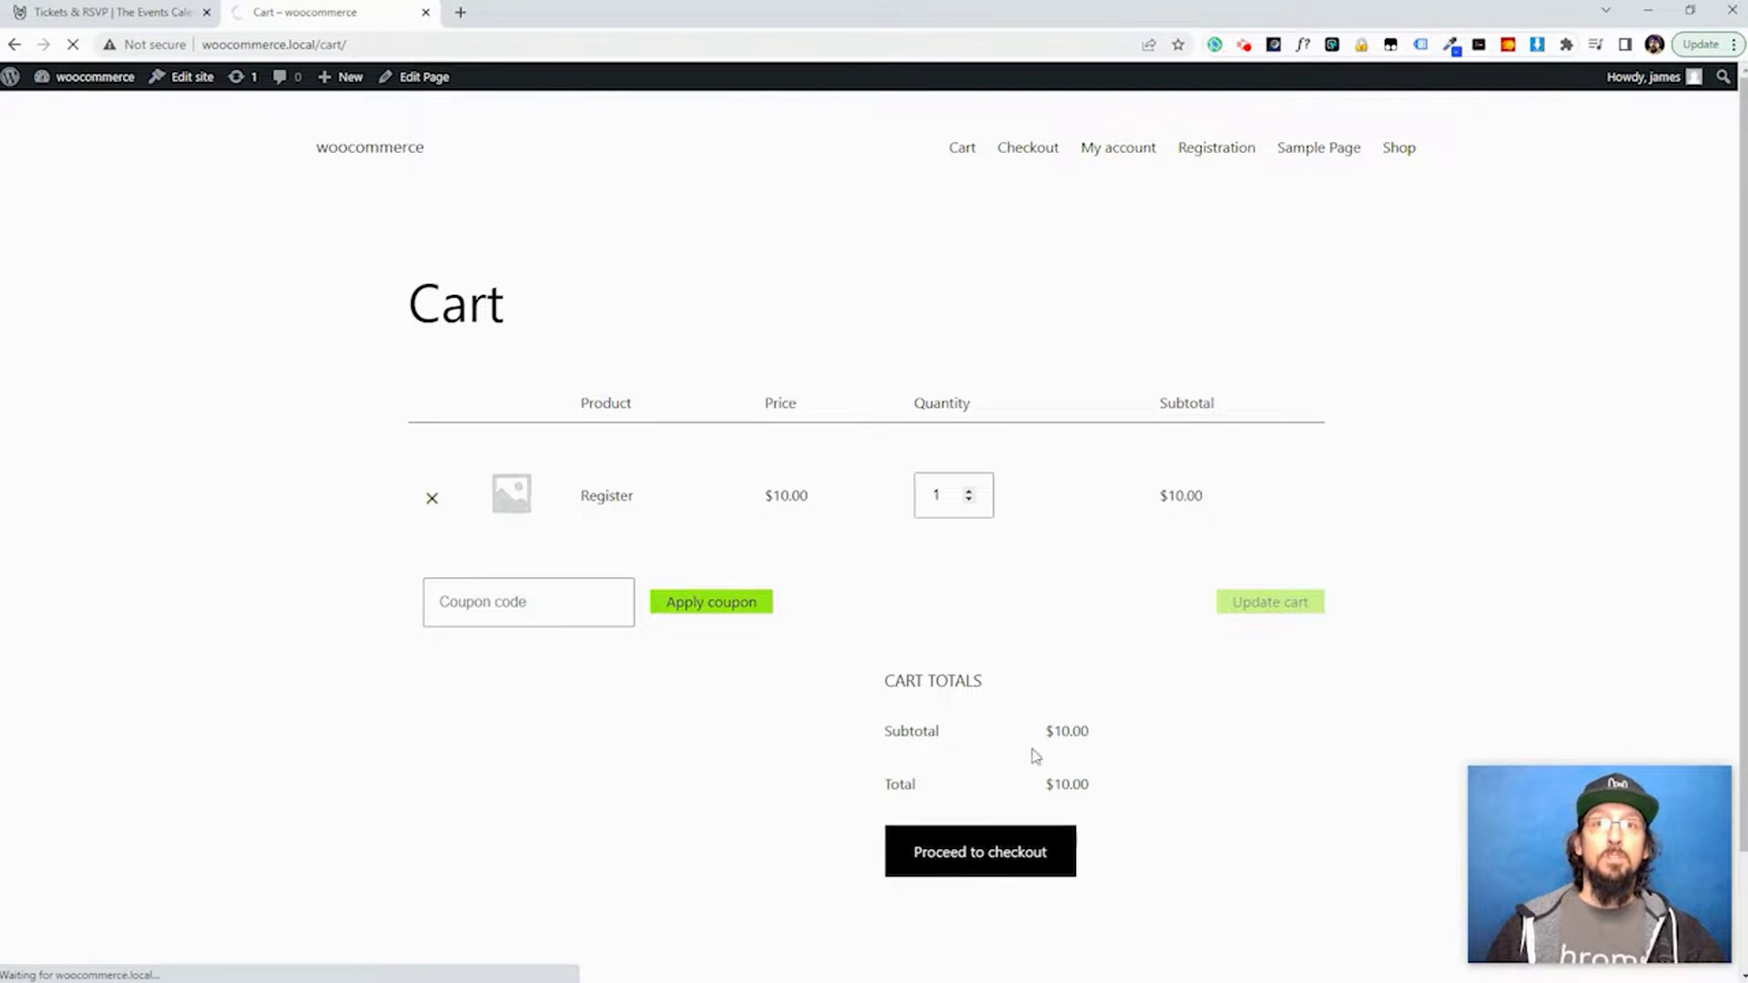
Scroll through the checkout form to review the order and Cash on delivery payment.
scroll(737, 569, "down", 4)
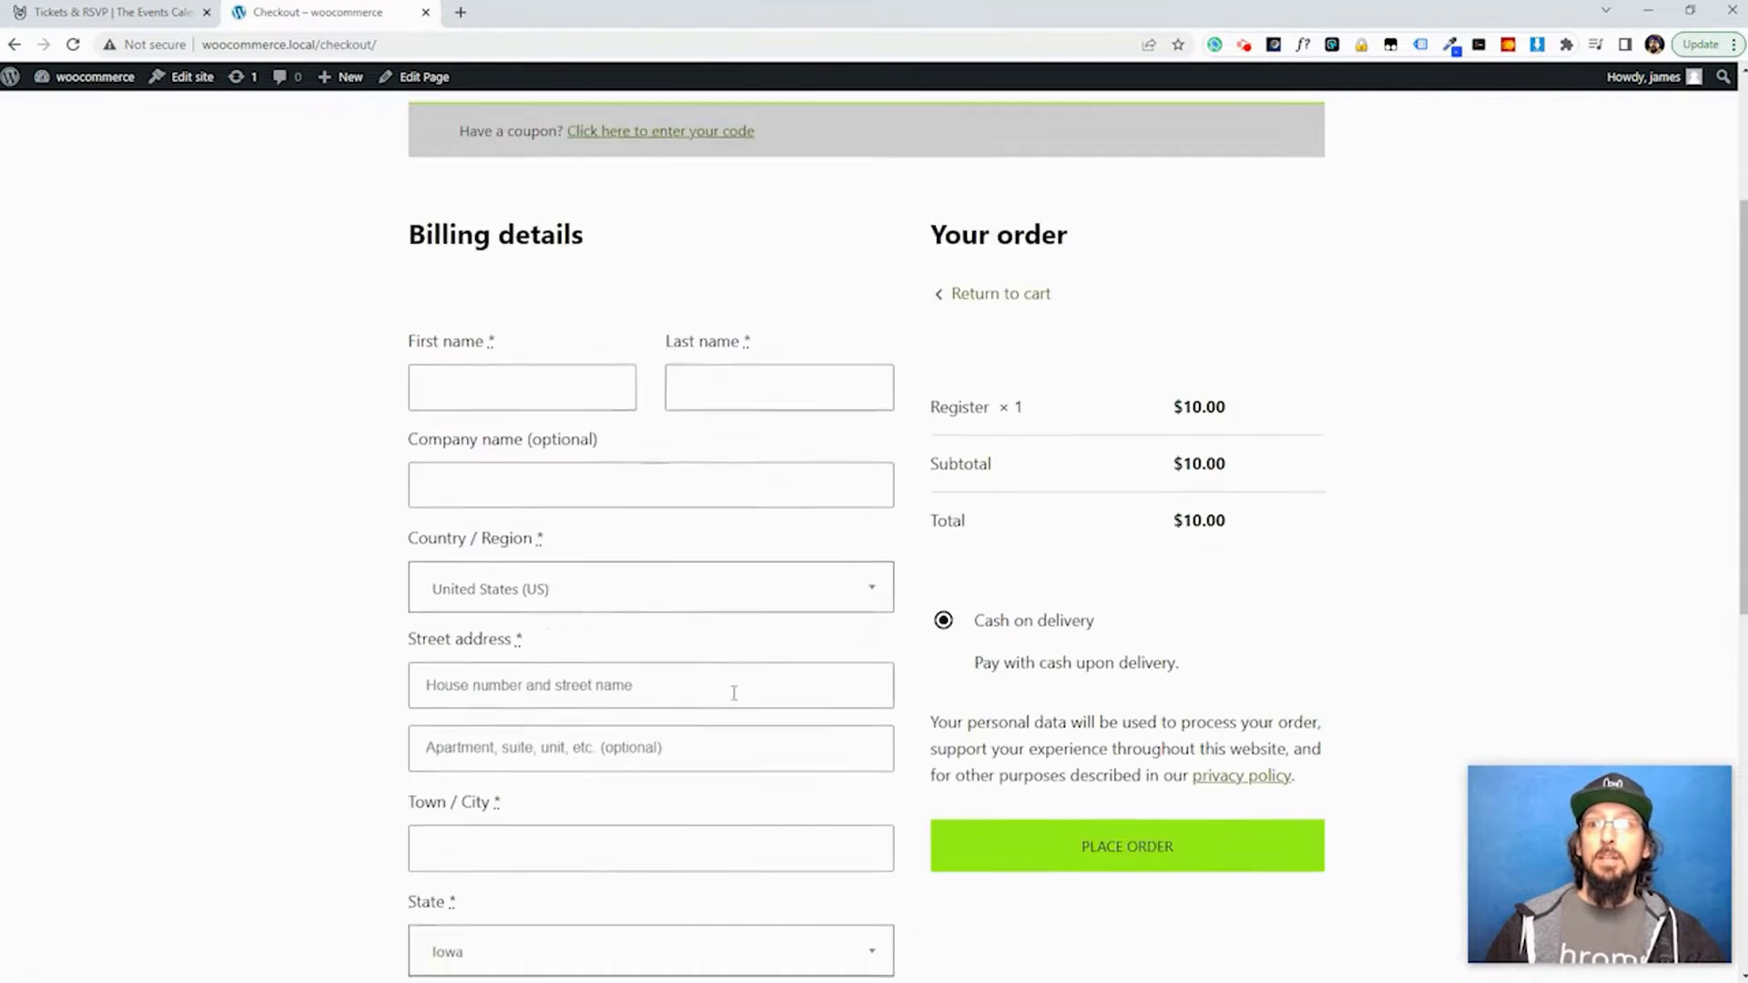
scroll(573, 769, "down", 5)
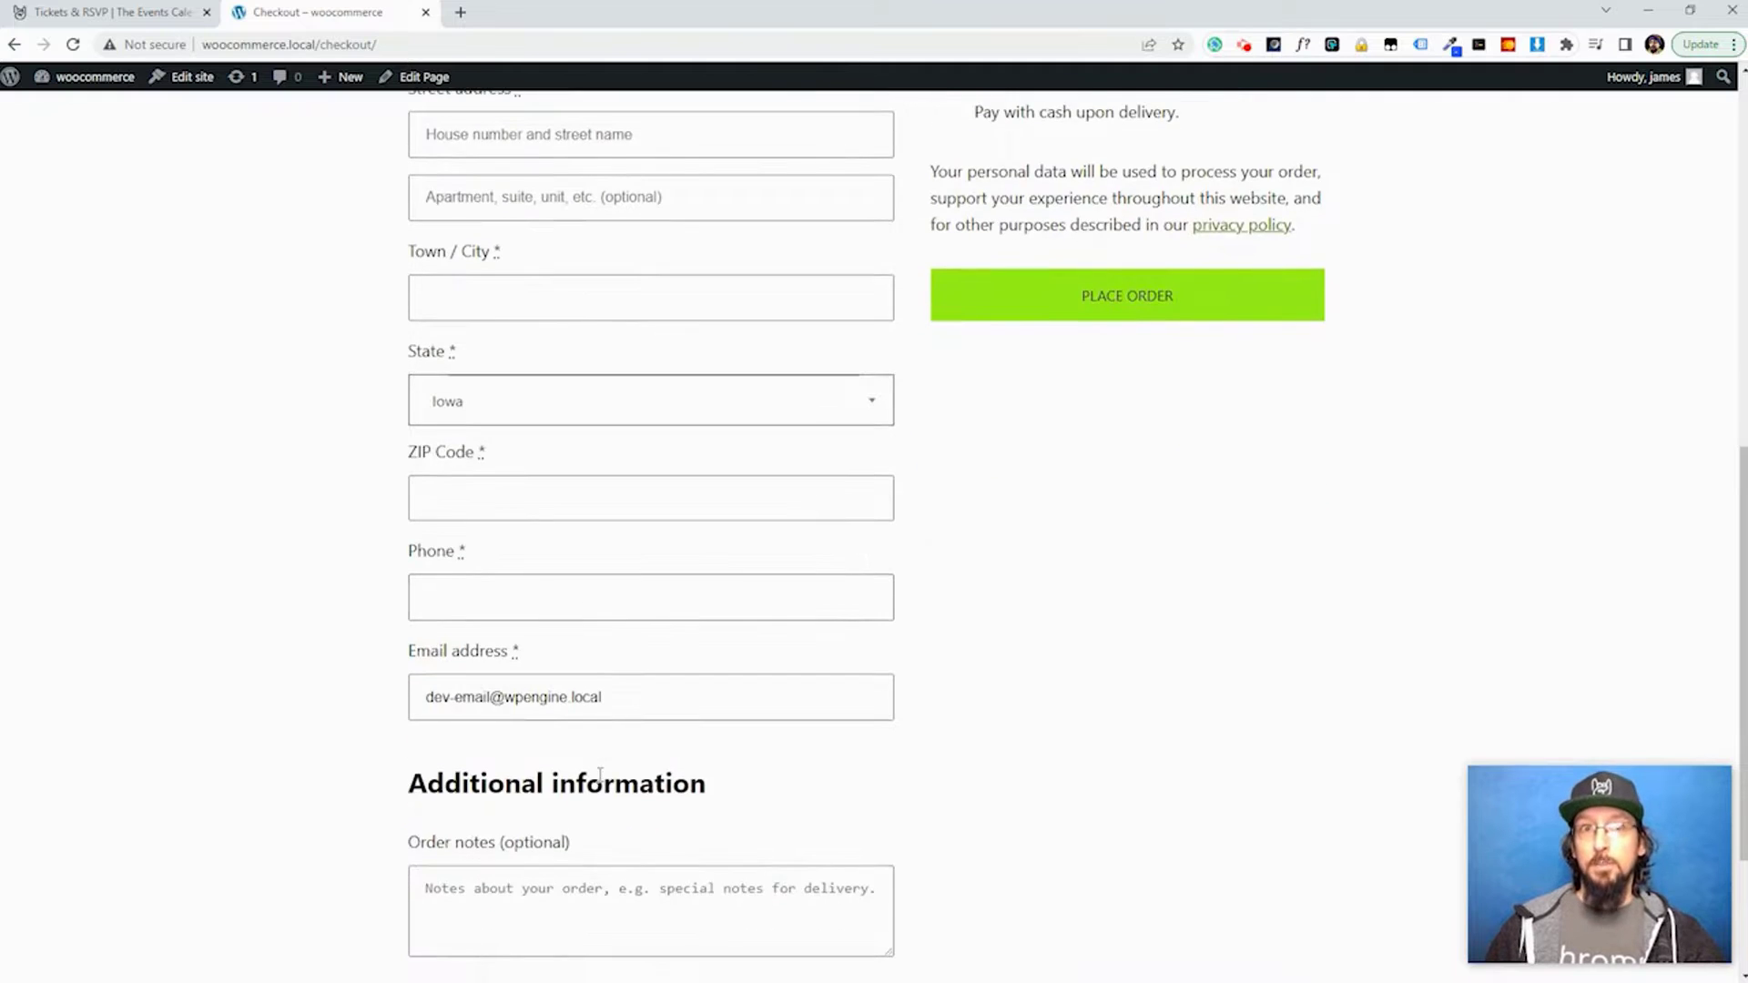
scroll(564, 775, "up", 3)
scroll(979, 570, "up", 3)
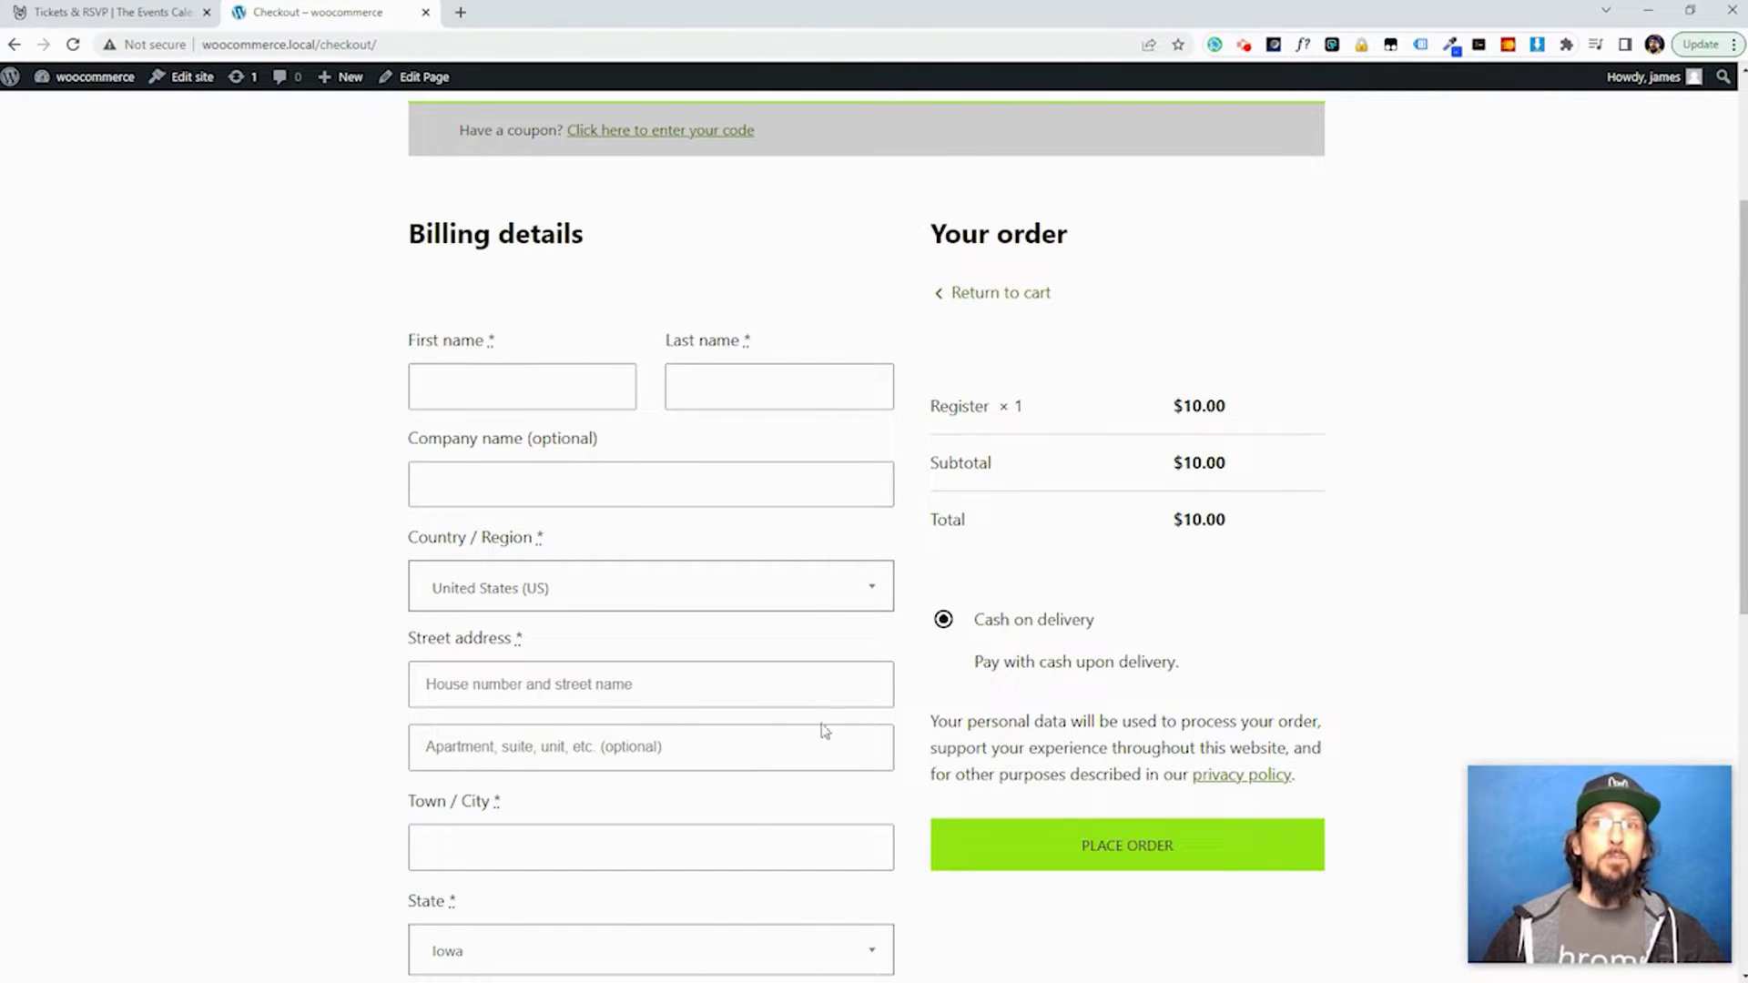
scroll(724, 785, "down", 2)
scroll(724, 785, "down", 1)
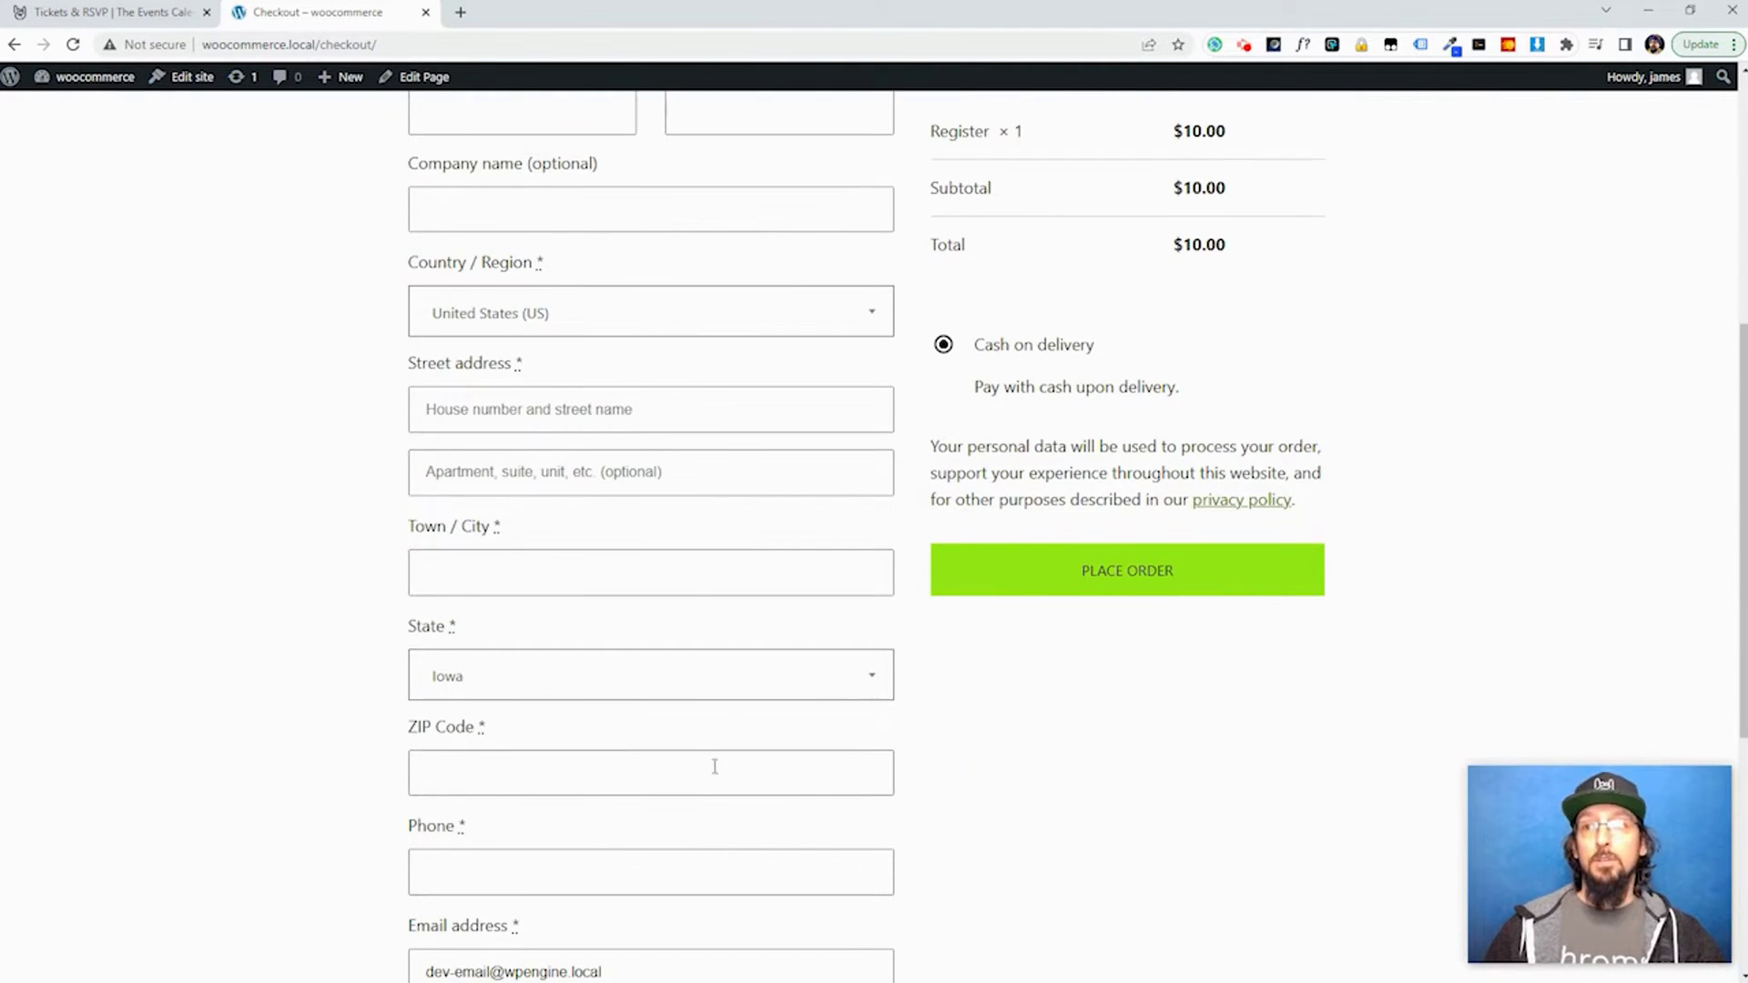
scroll(695, 749, "down", 3)
scroll(652, 746, "up", 6)
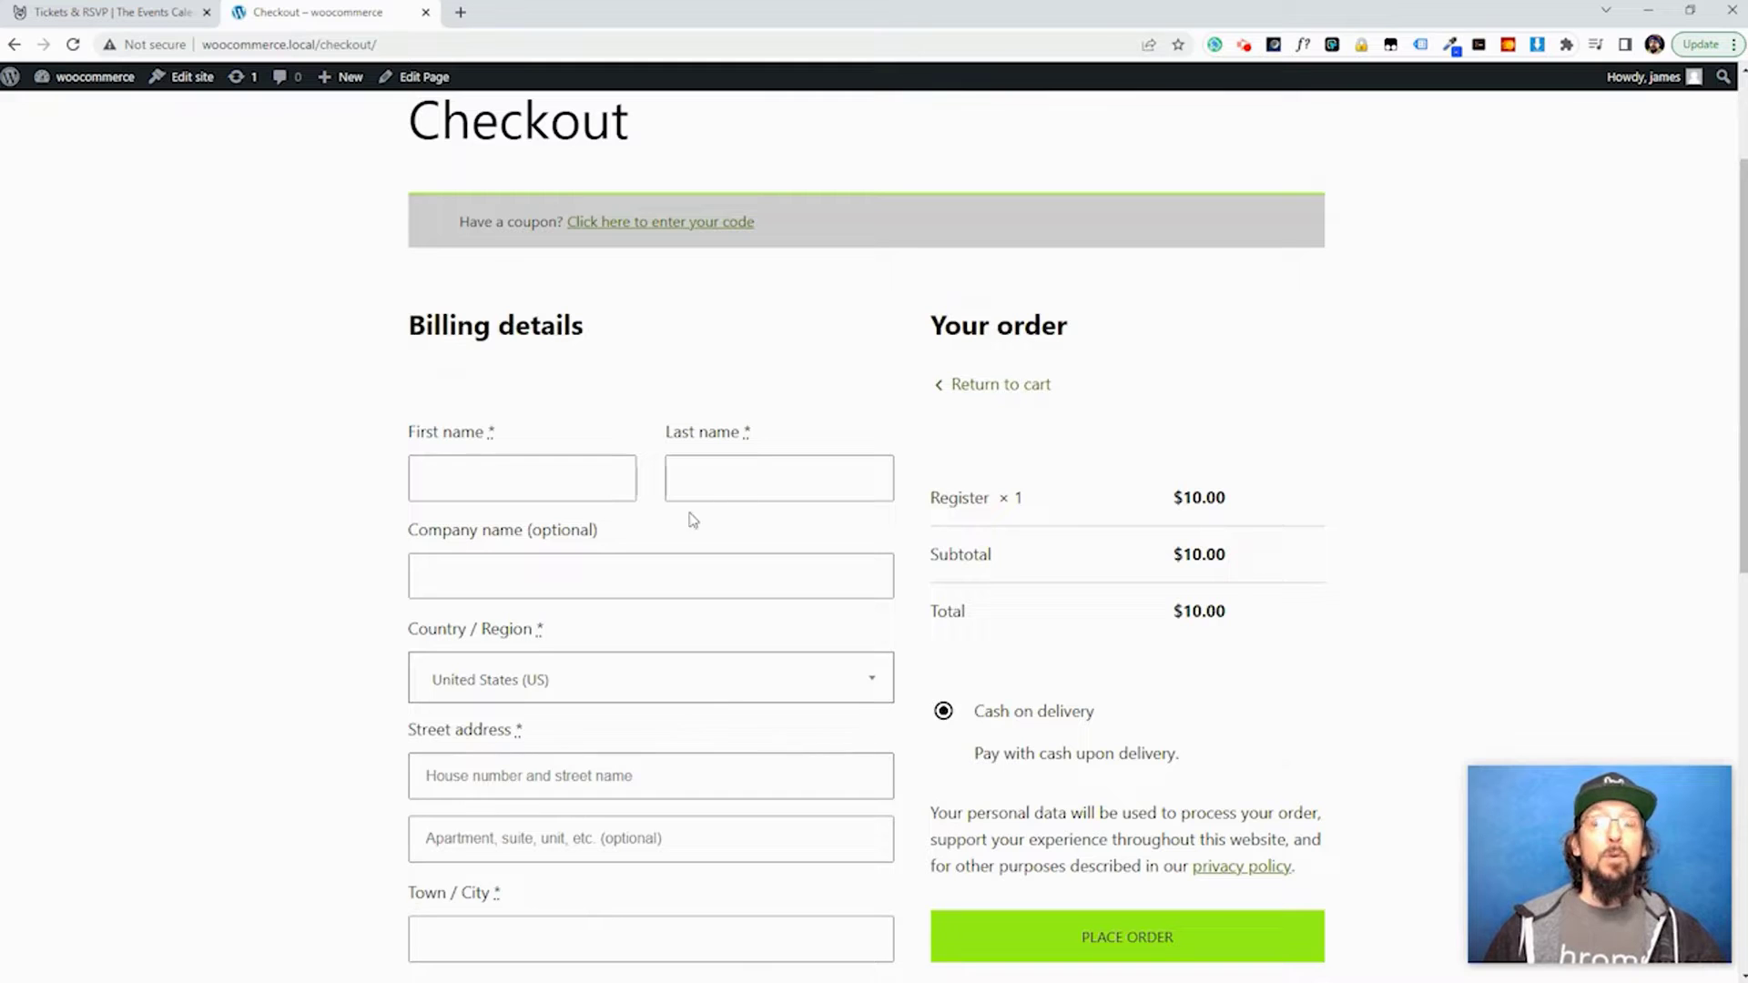
scroll(273, 333, "up", 2)
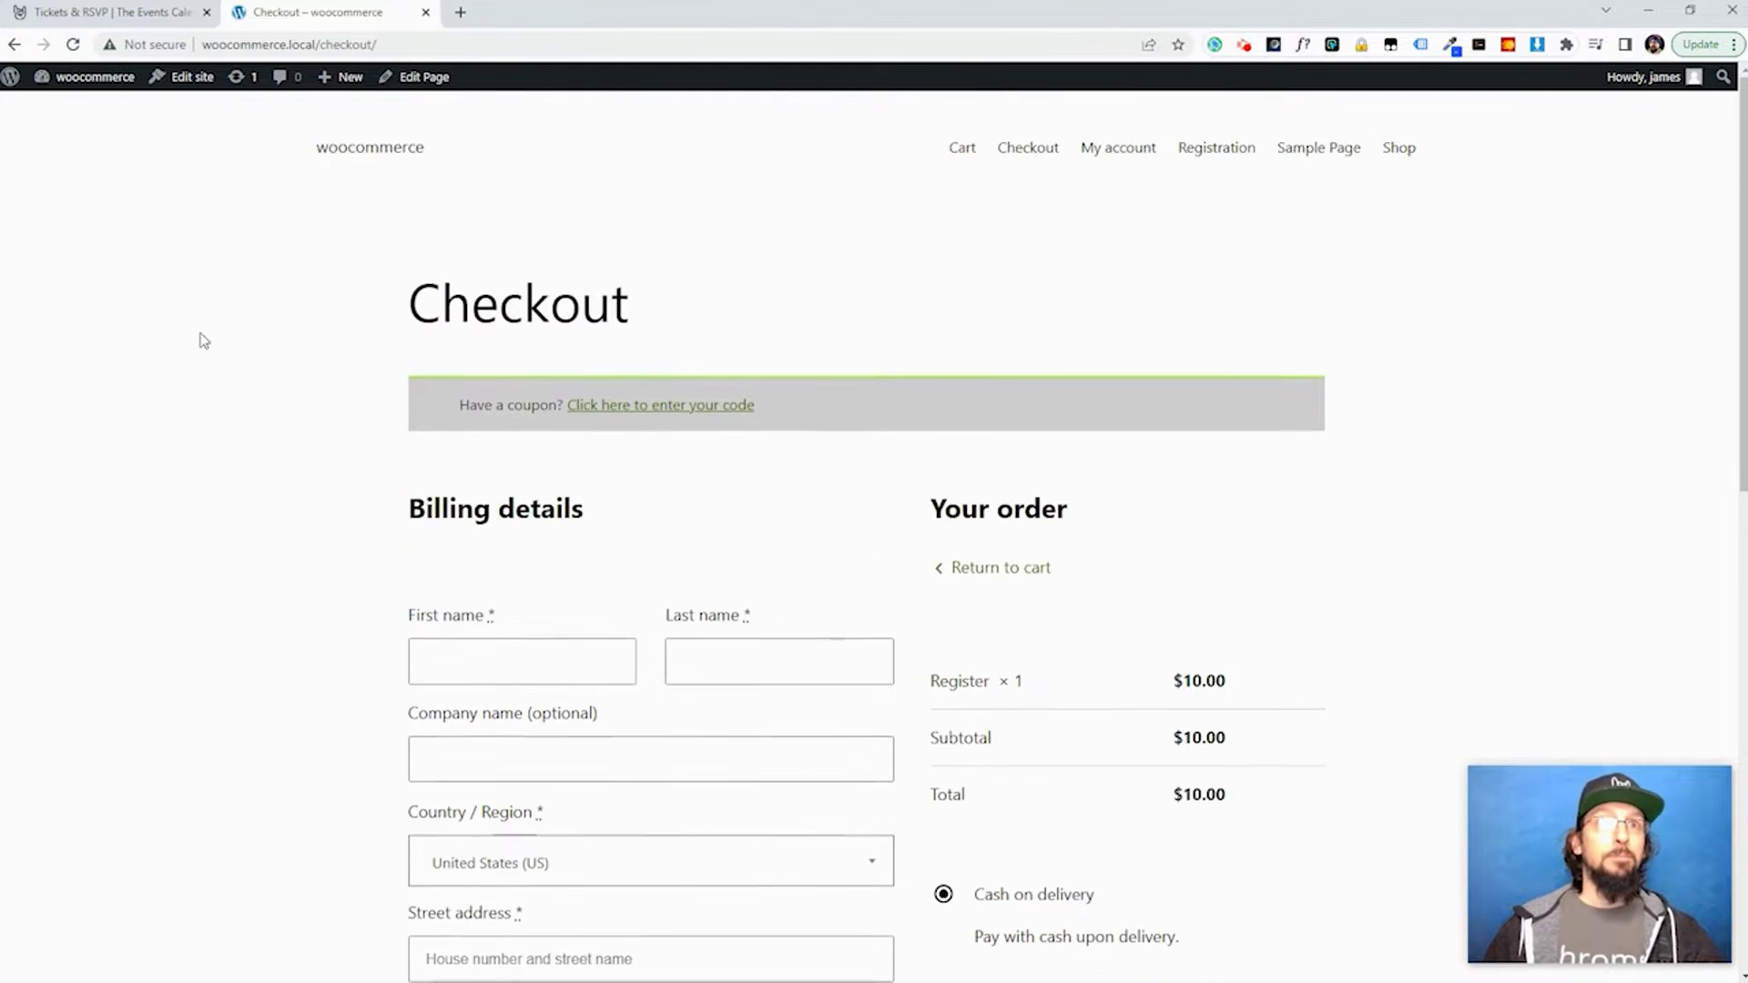
Check All Products for the $10 Register product, then view the empty WooCommerce Orders list.
left_click(59, 105)
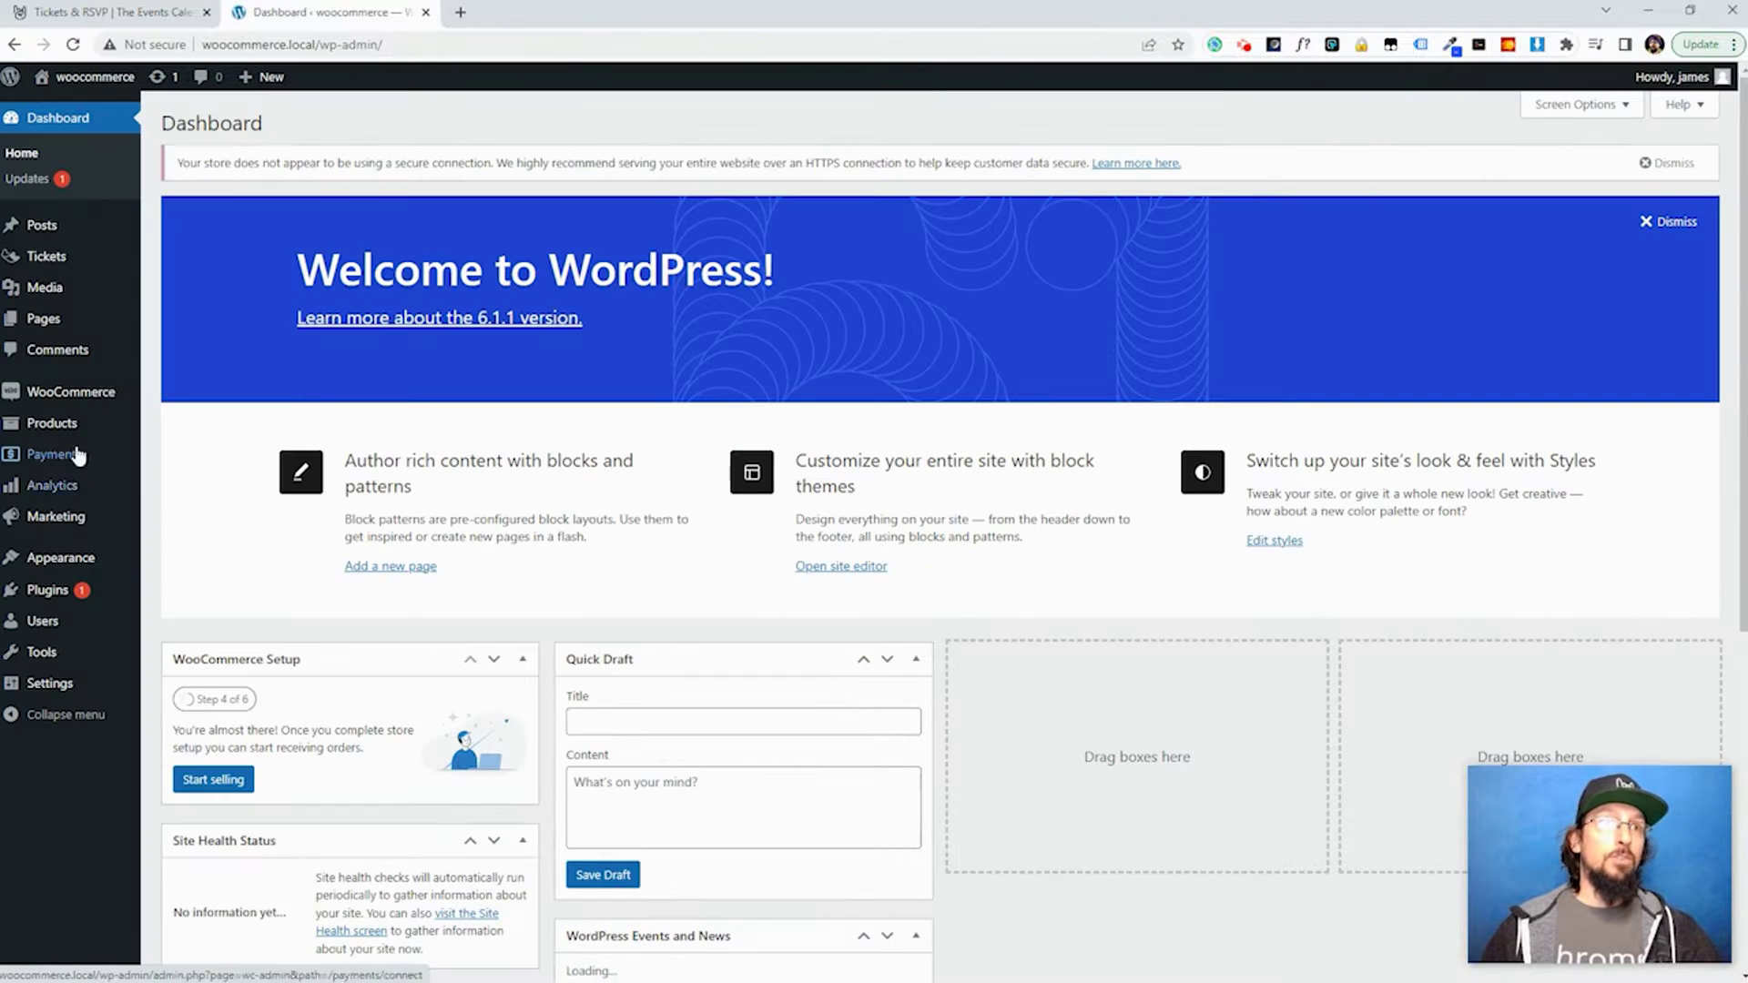
left_click(51, 424)
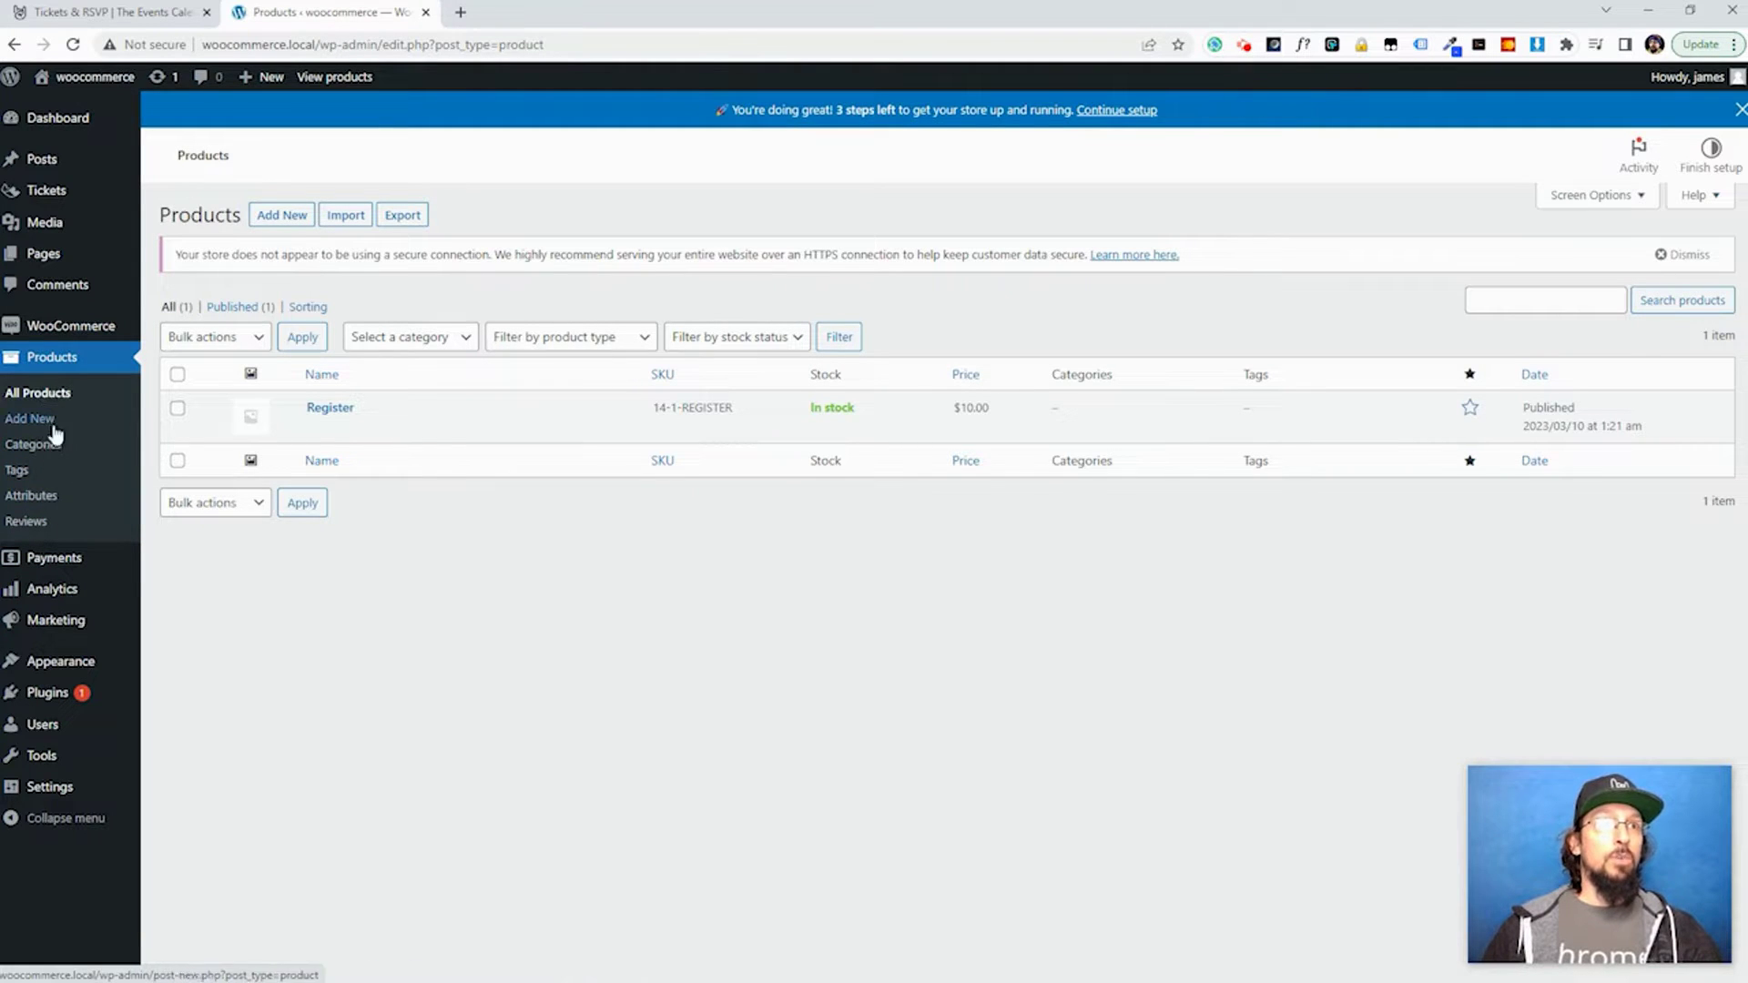
mouse_move(65, 339)
left_click(177, 355)
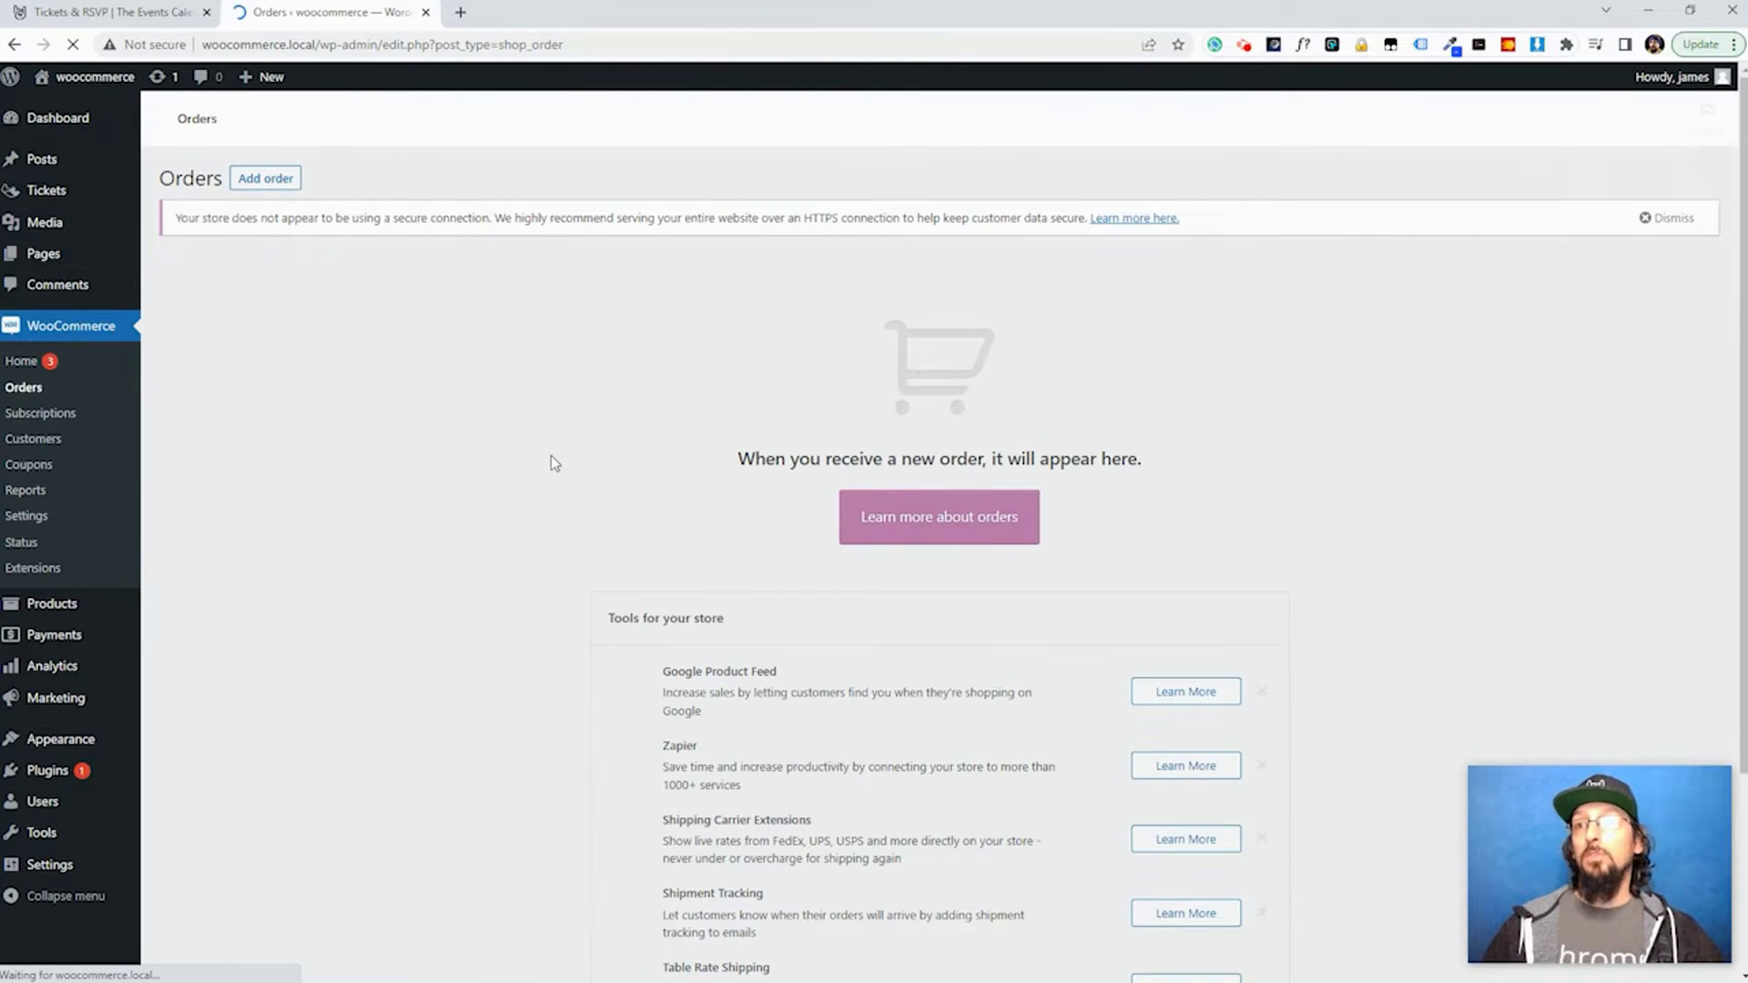
scroll(362, 748, "down", 2)
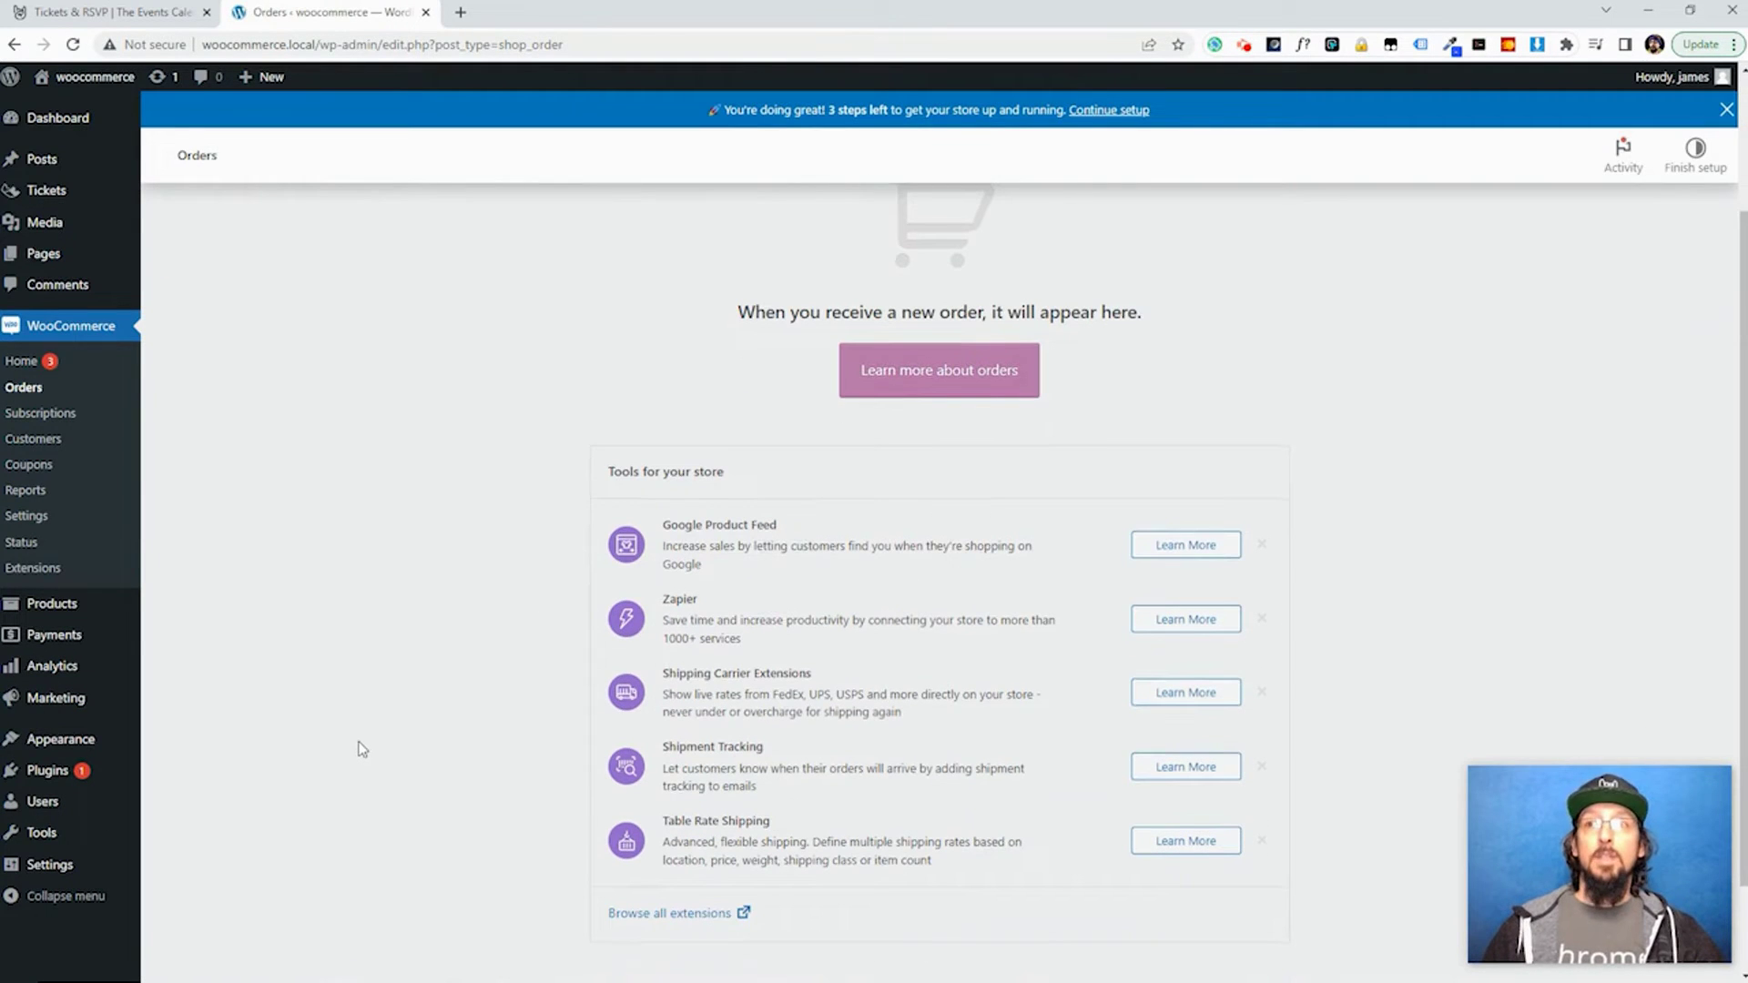